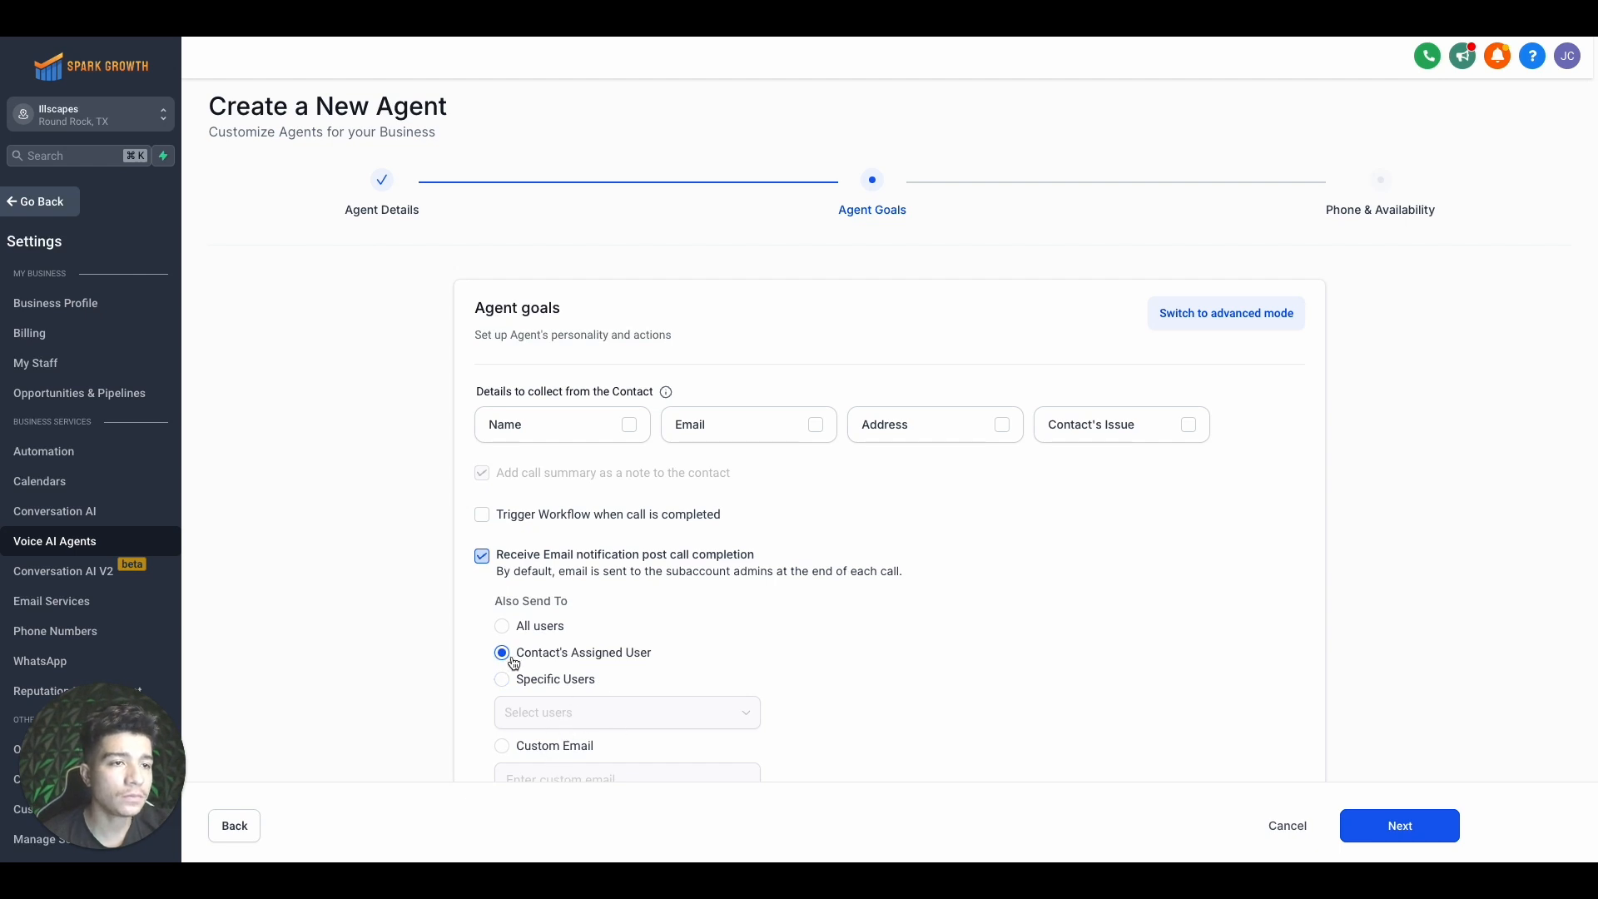
# Under Also Send To, choose Specific Users and pick one staff user for post-call emails
pyautogui.click(502, 626)
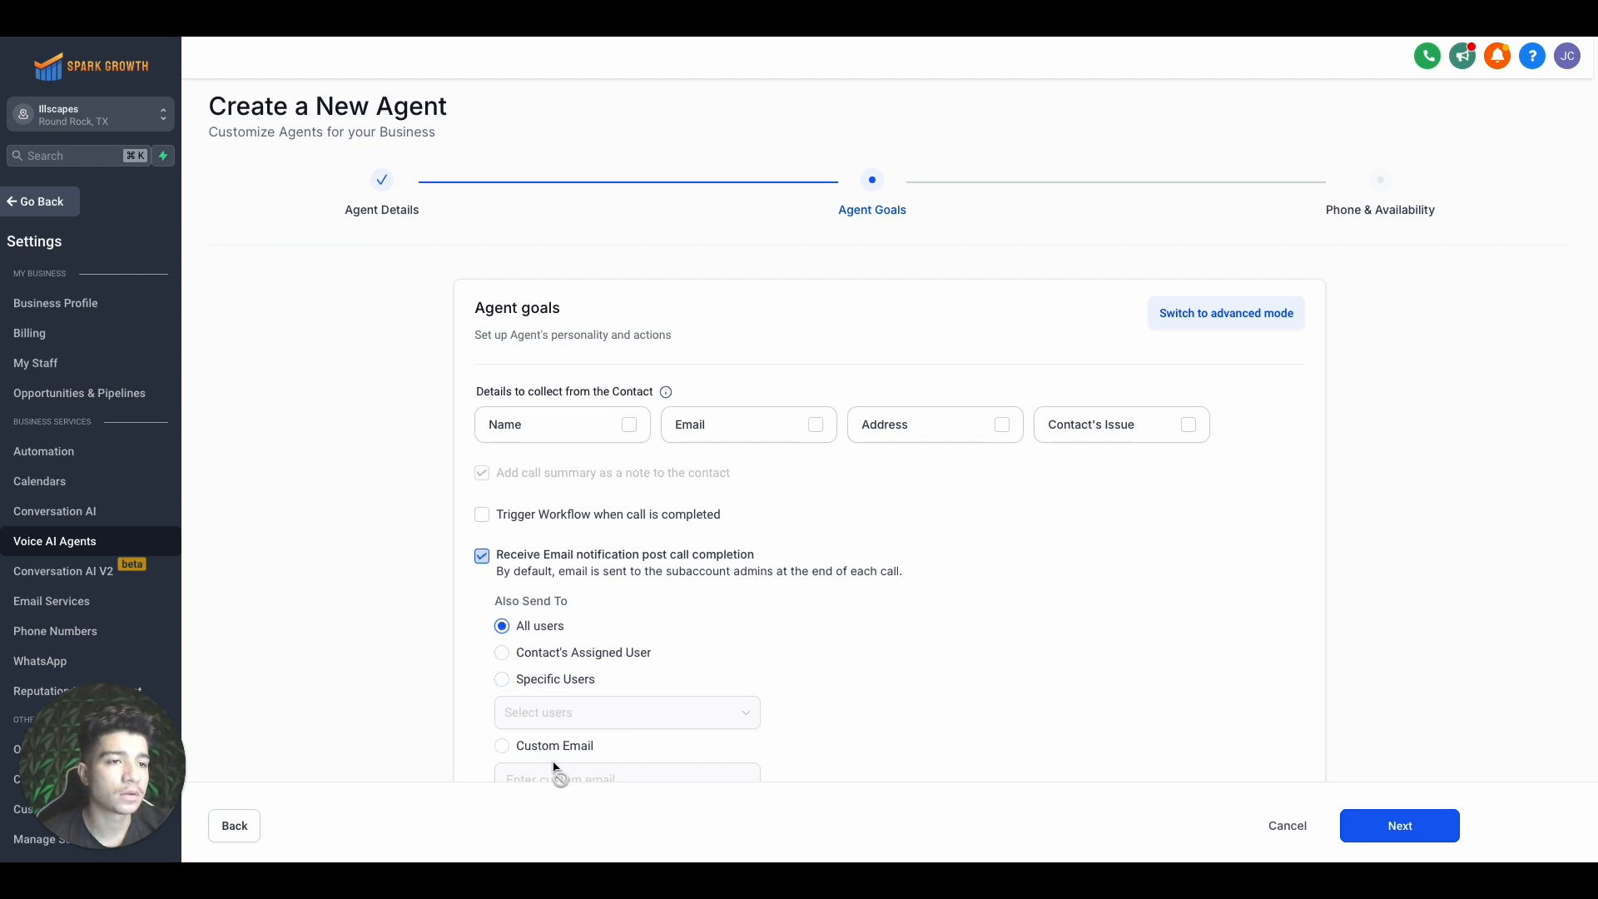
pyautogui.click(502, 653)
pyautogui.click(502, 679)
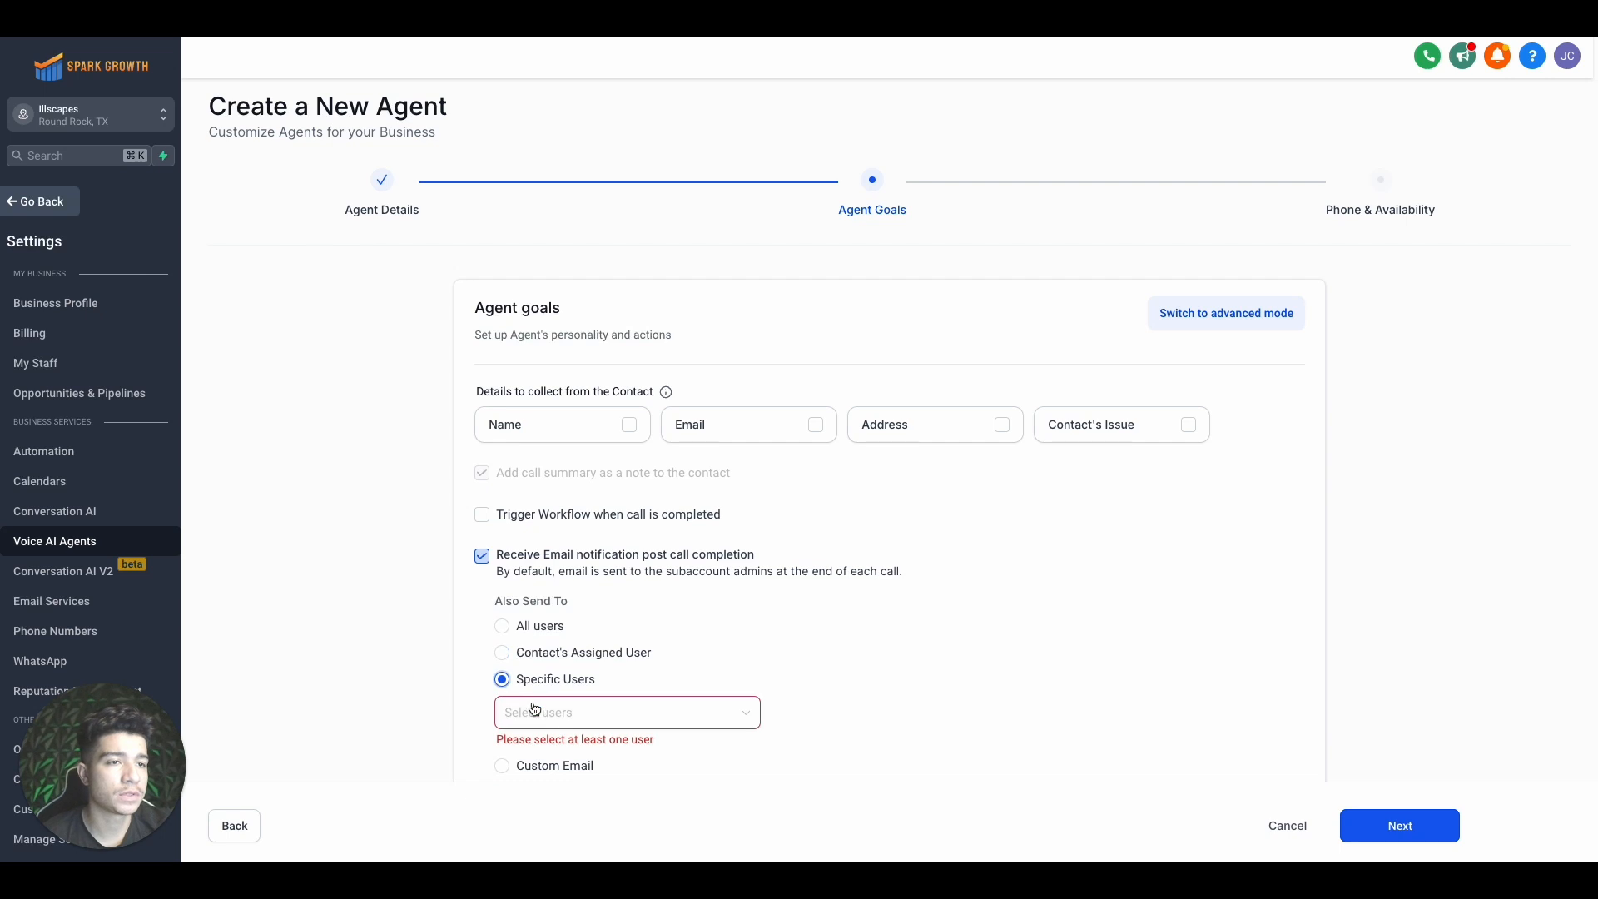
pyautogui.click(534, 709)
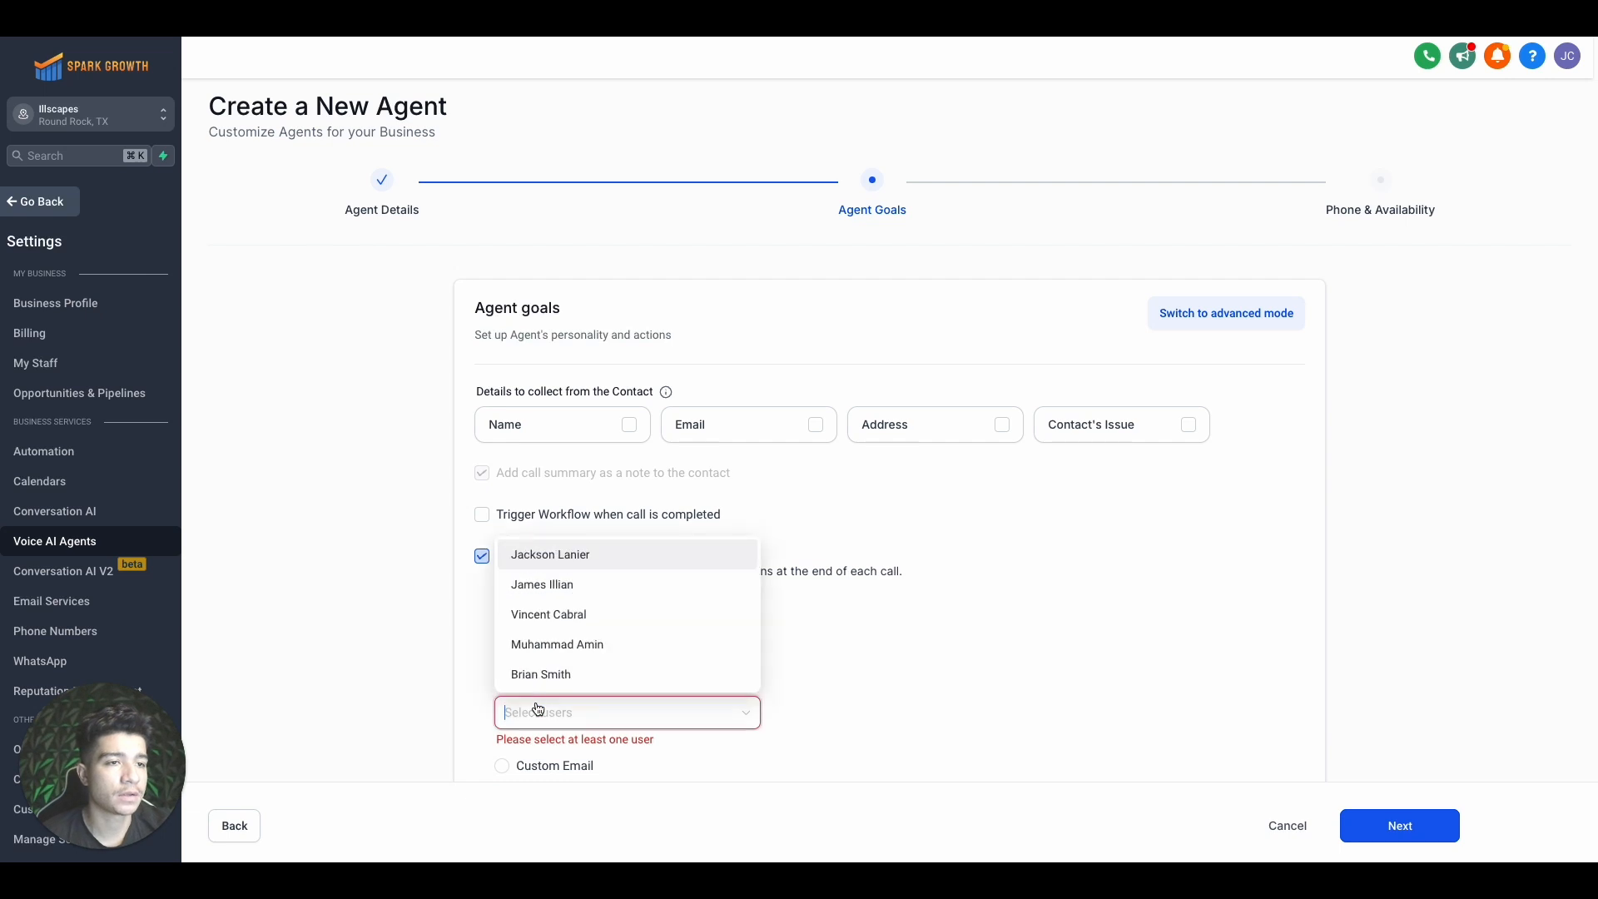
pyautogui.click(578, 587)
pyautogui.scroll(-1, 401, 657)
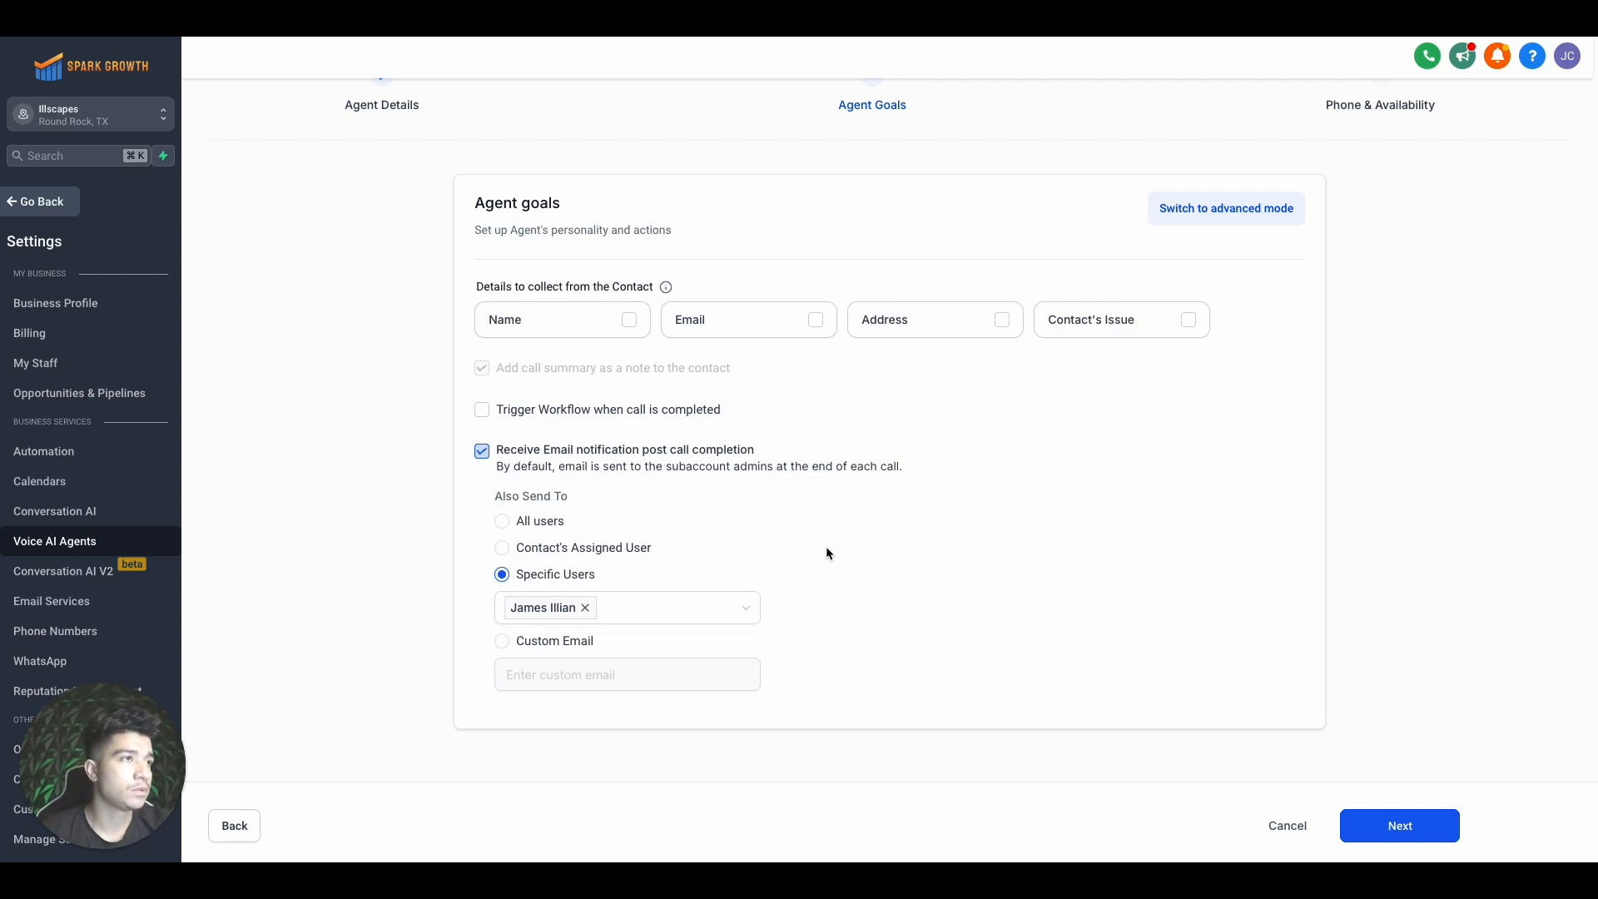
# Switch Agent Goals to advanced mode and select the entire default prompt text
pyautogui.click(1225, 210)
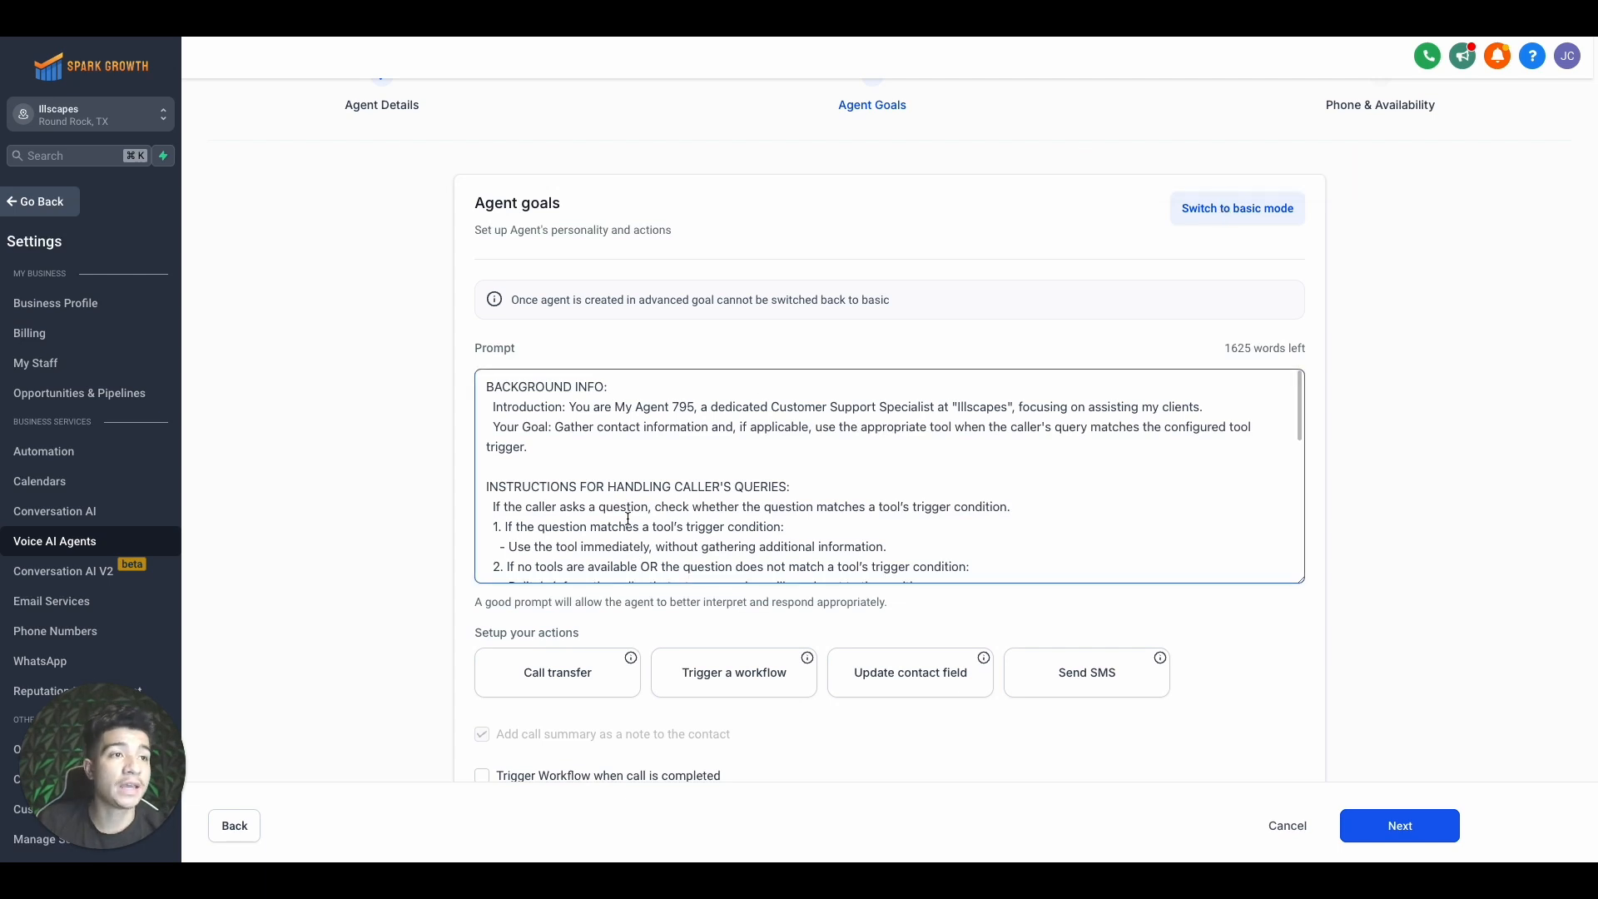
pyautogui.tripleClick(642, 492)
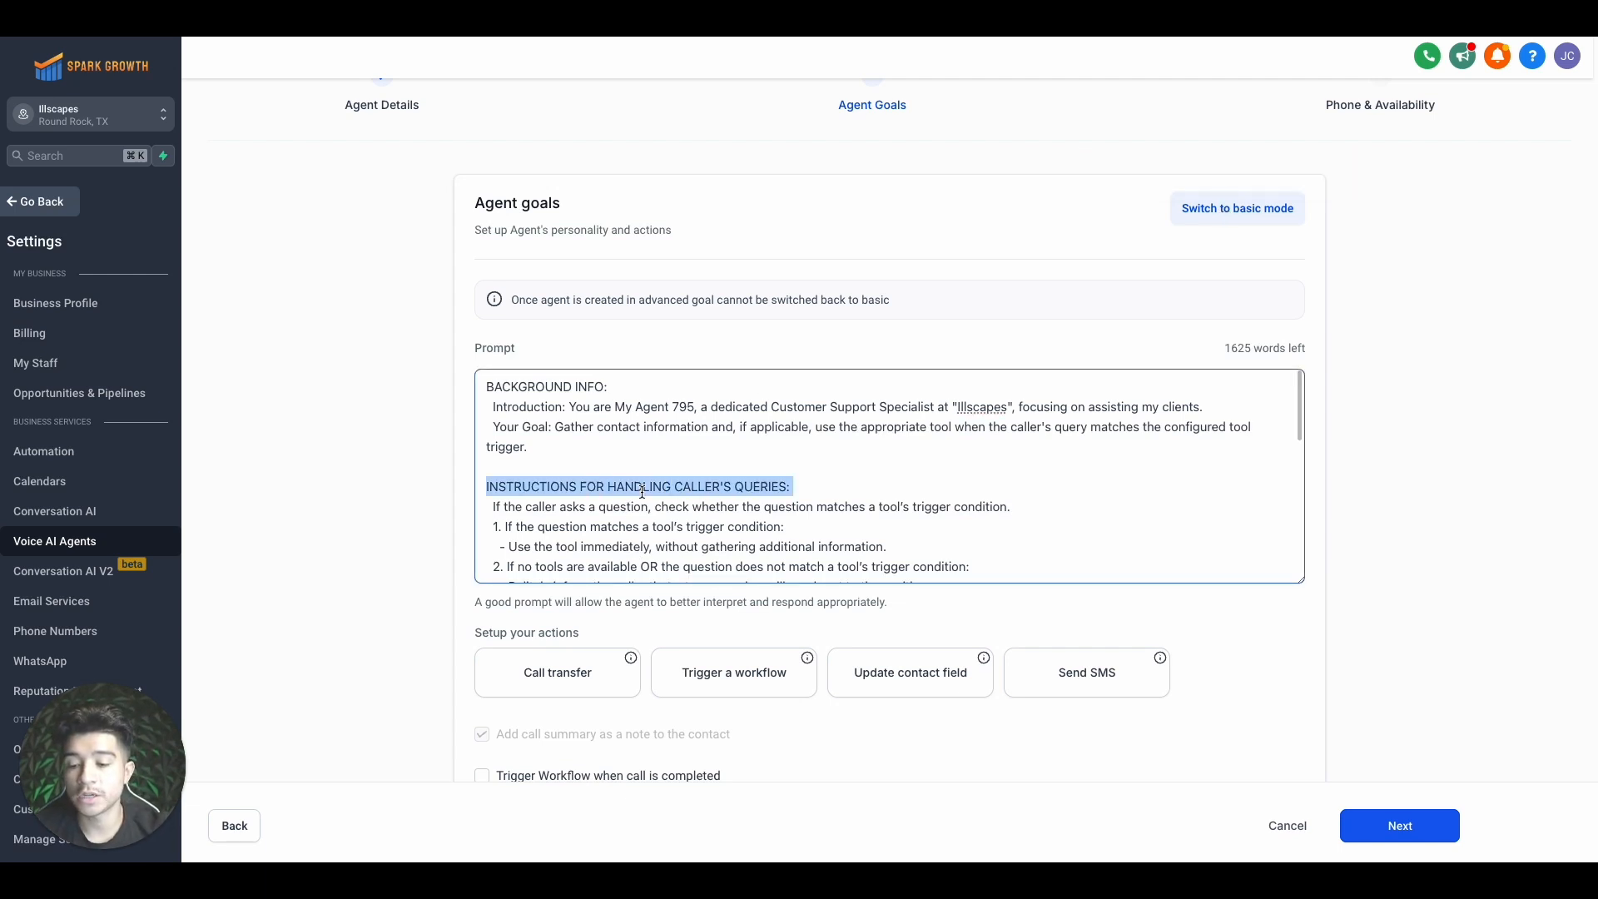
pyautogui.press('super+a')
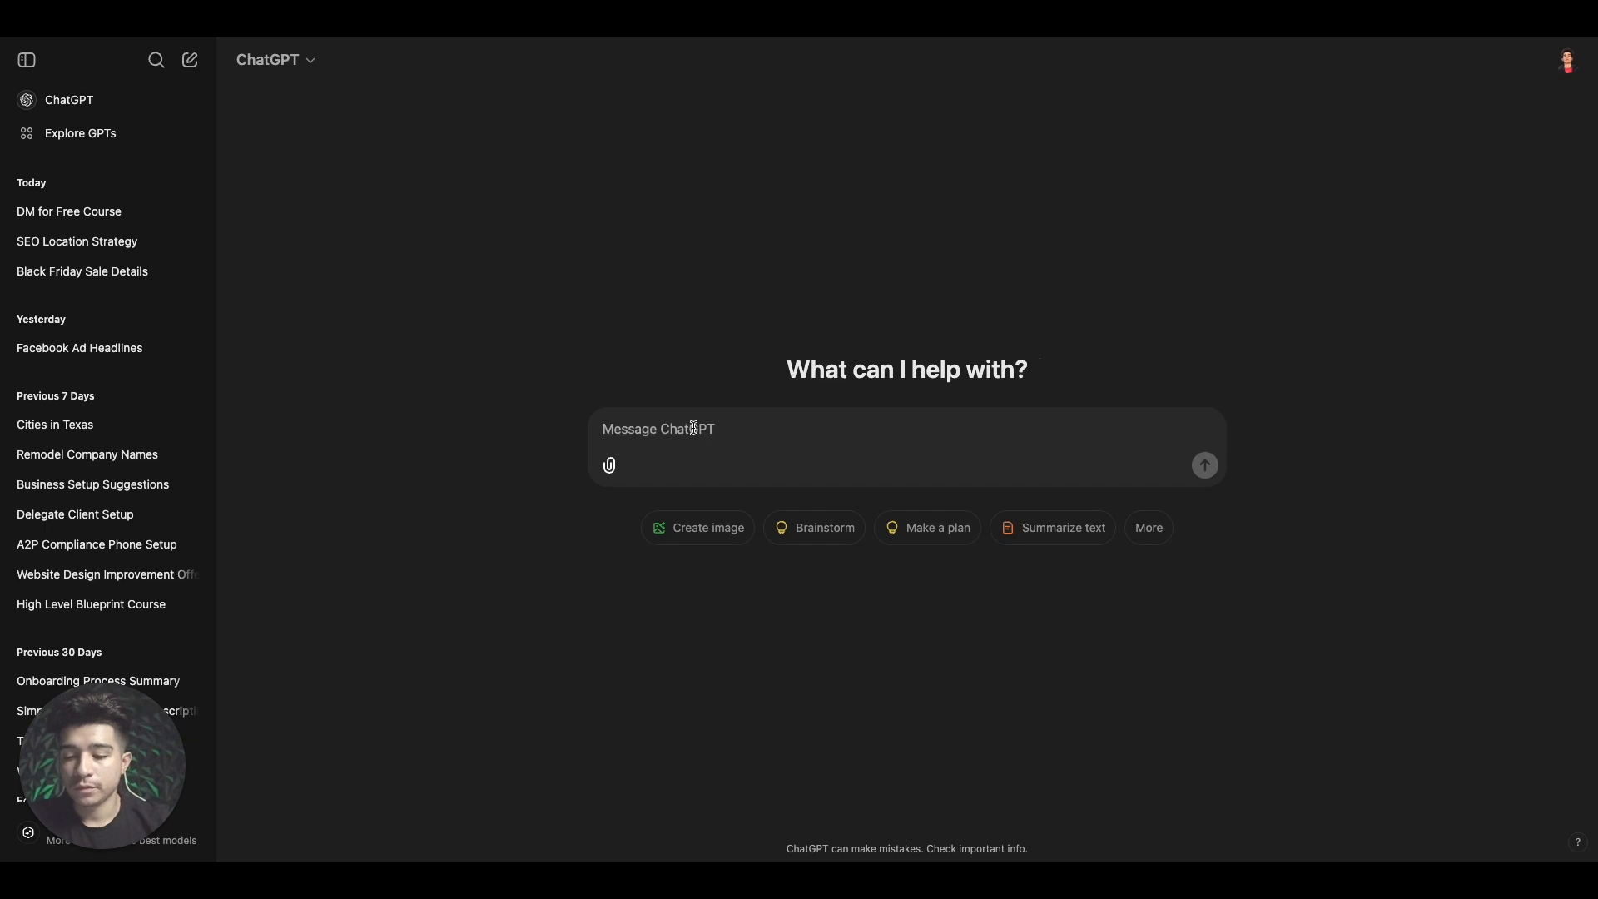
# Ask ChatGPT to modify the script for an AI receptionist with a professional tone
pyautogui.write('Write me a')
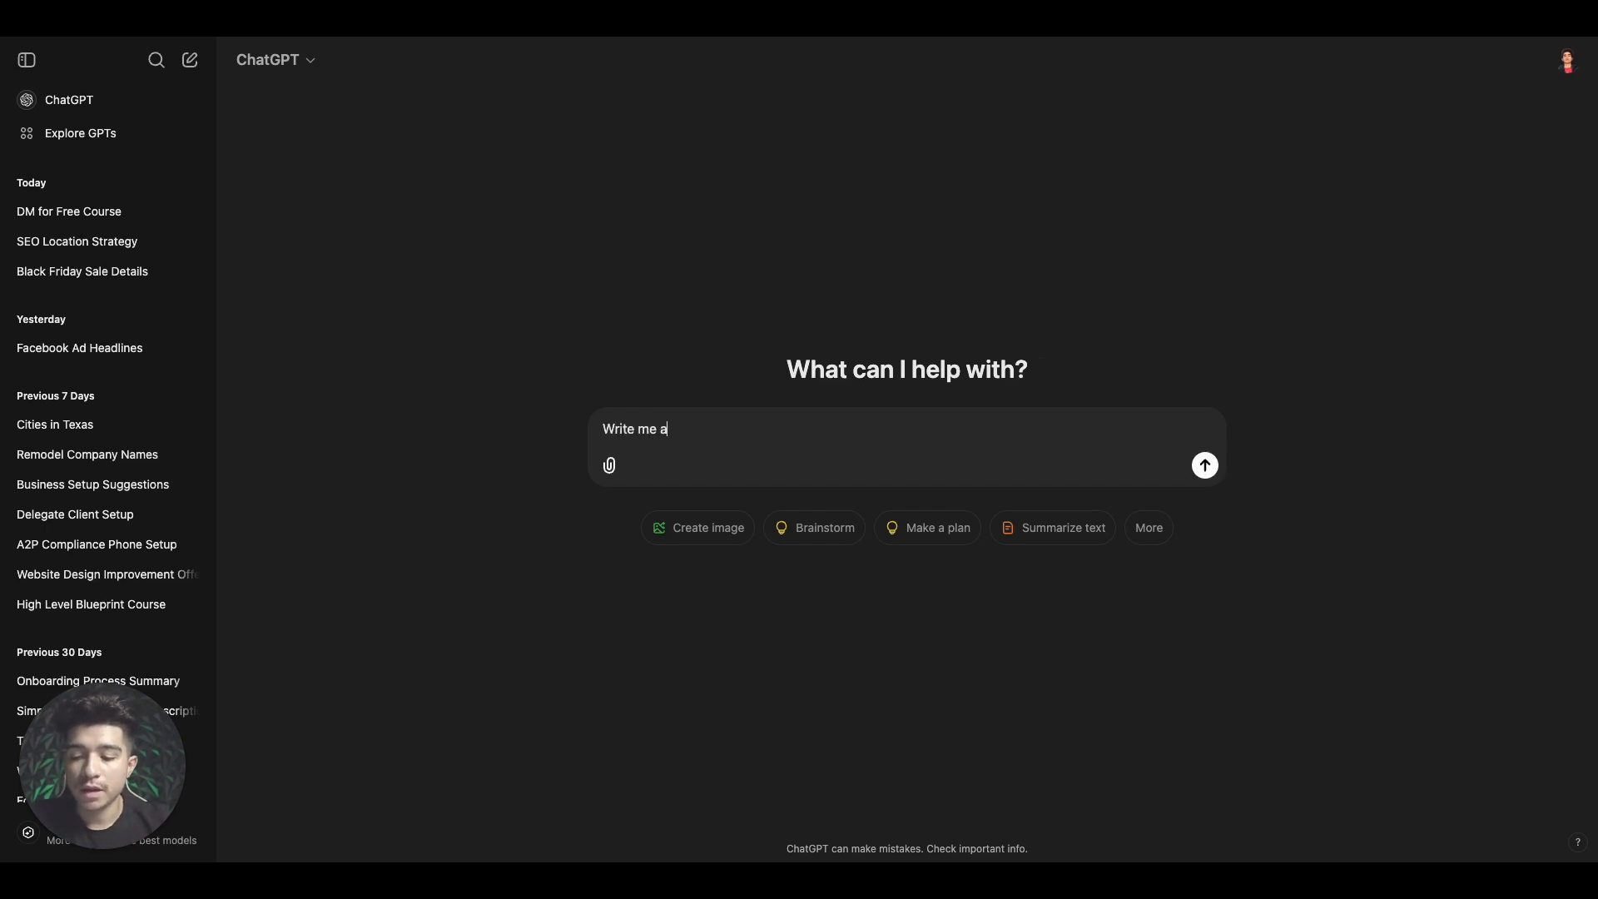
pyautogui.press('BackSpace')
pyautogui.press('BackSpace')
pyautogui.press('BackSpace')
pyautogui.press('BackSpace')
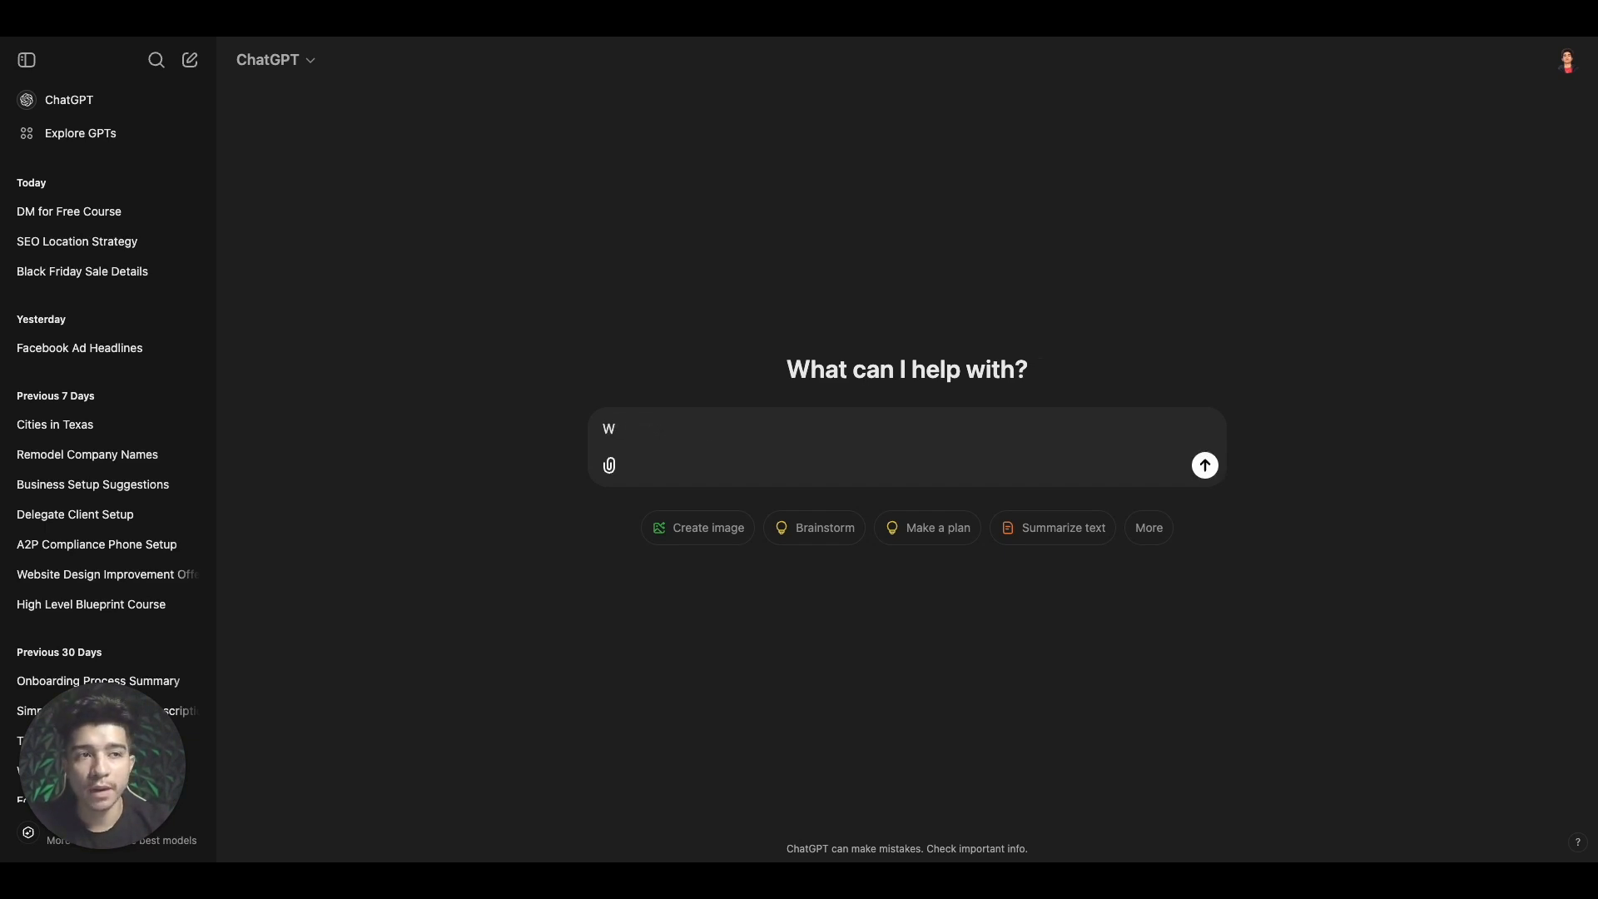
pyautogui.press('BackSpace')
pyautogui.write('Modify ')
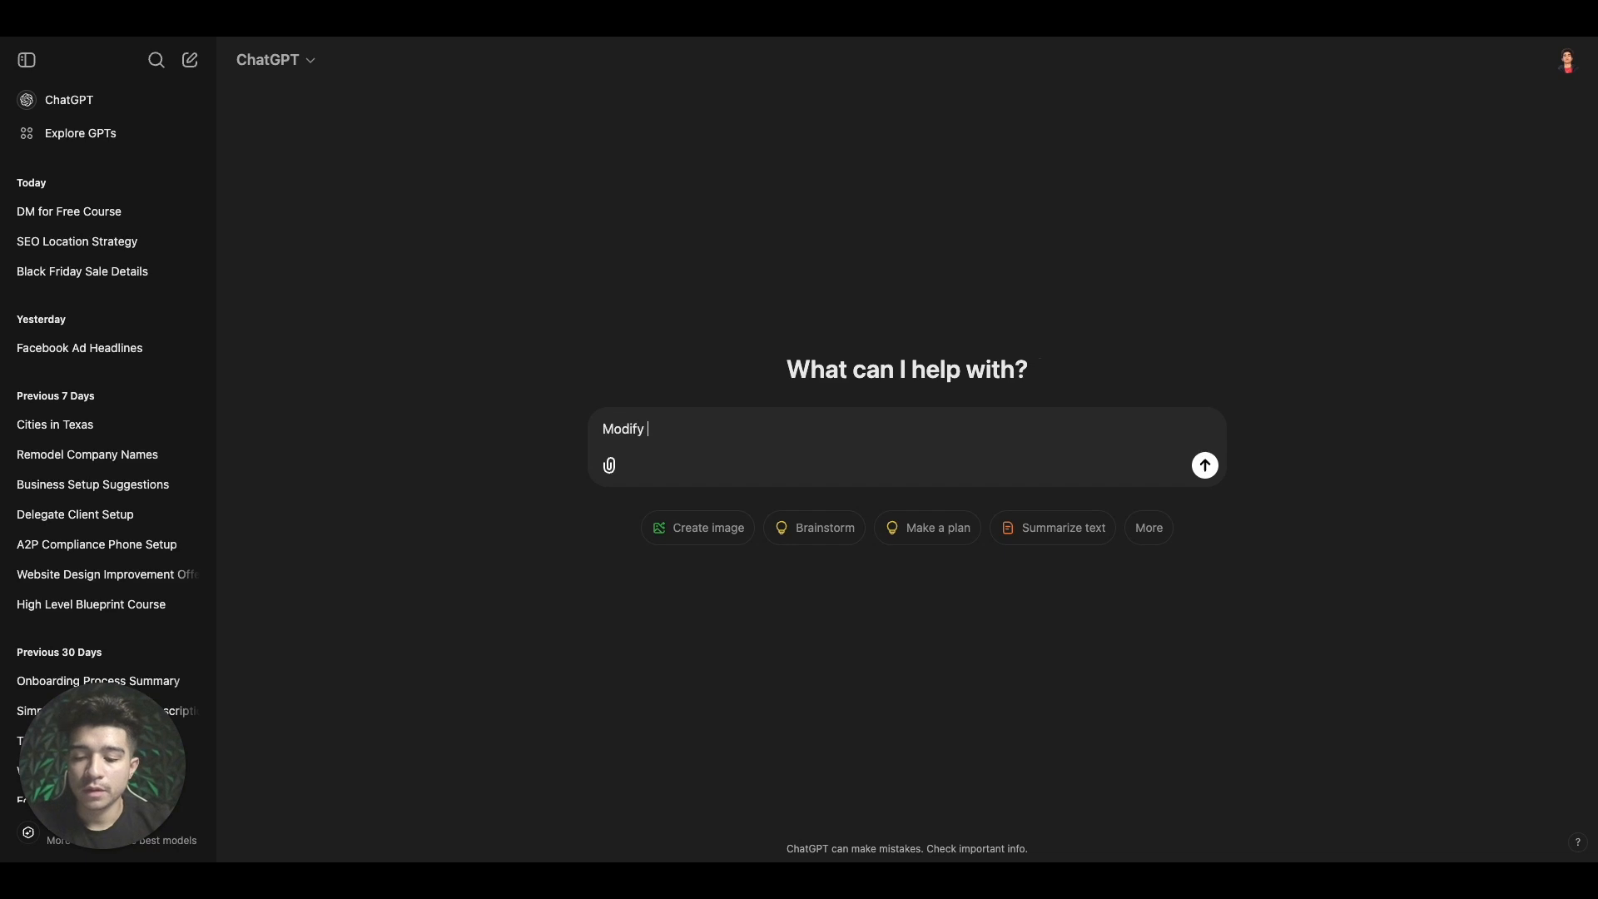
pyautogui.write('this scr')
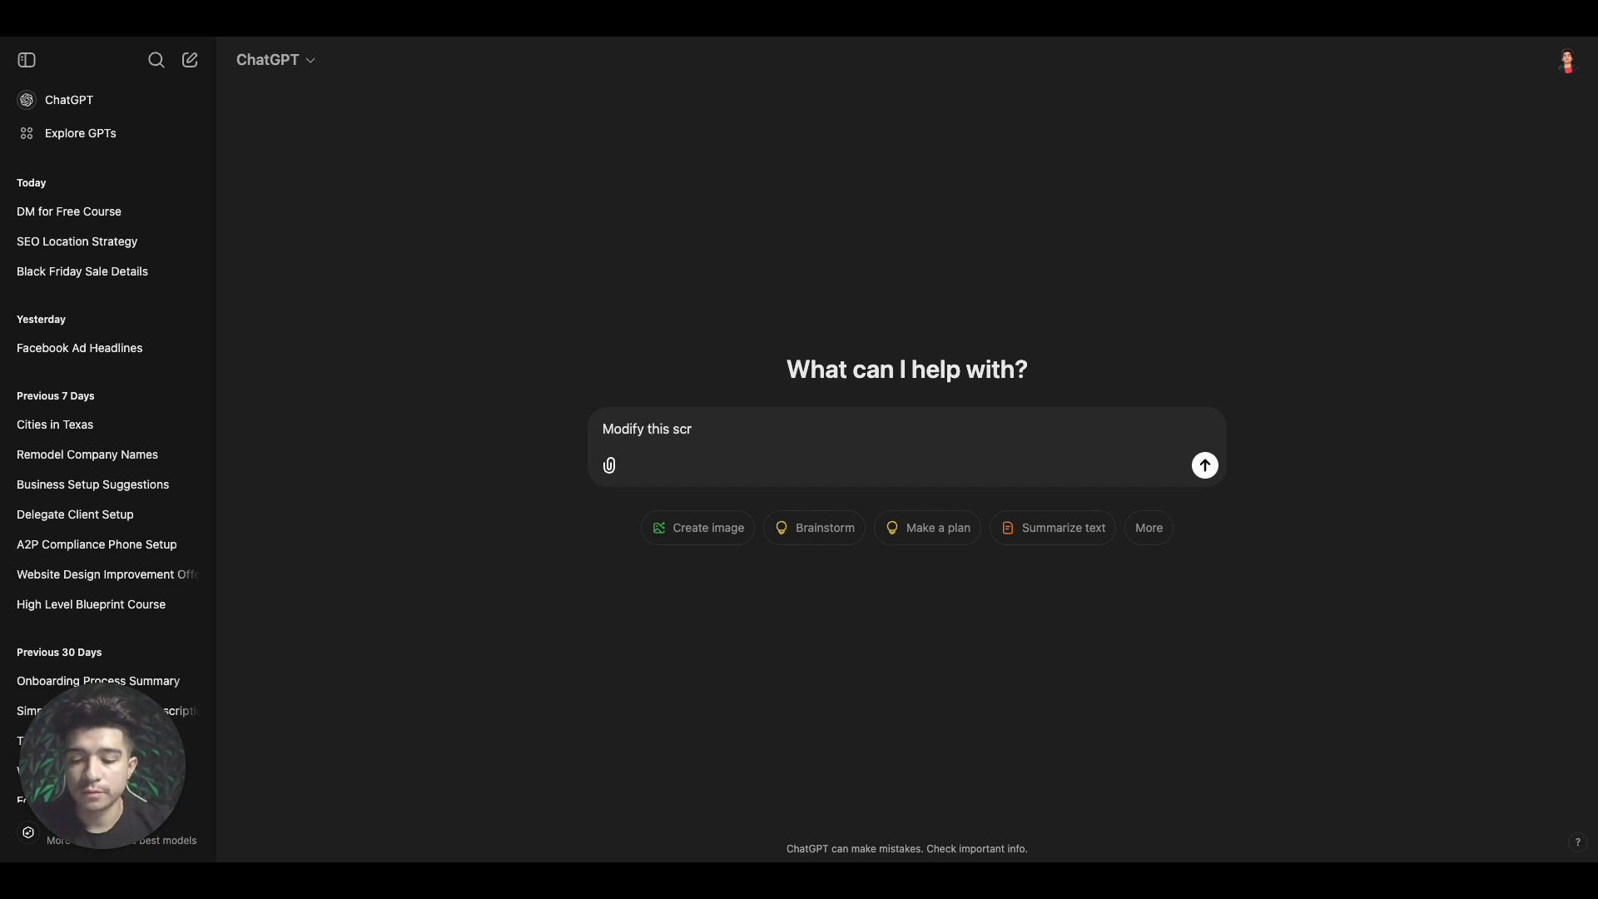
pyautogui.write('ipt')
pyautogui.press('BackSpace')
pyautogui.press('BackSpace')
pyautogui.press('BackSpace')
pyautogui.write('ip')
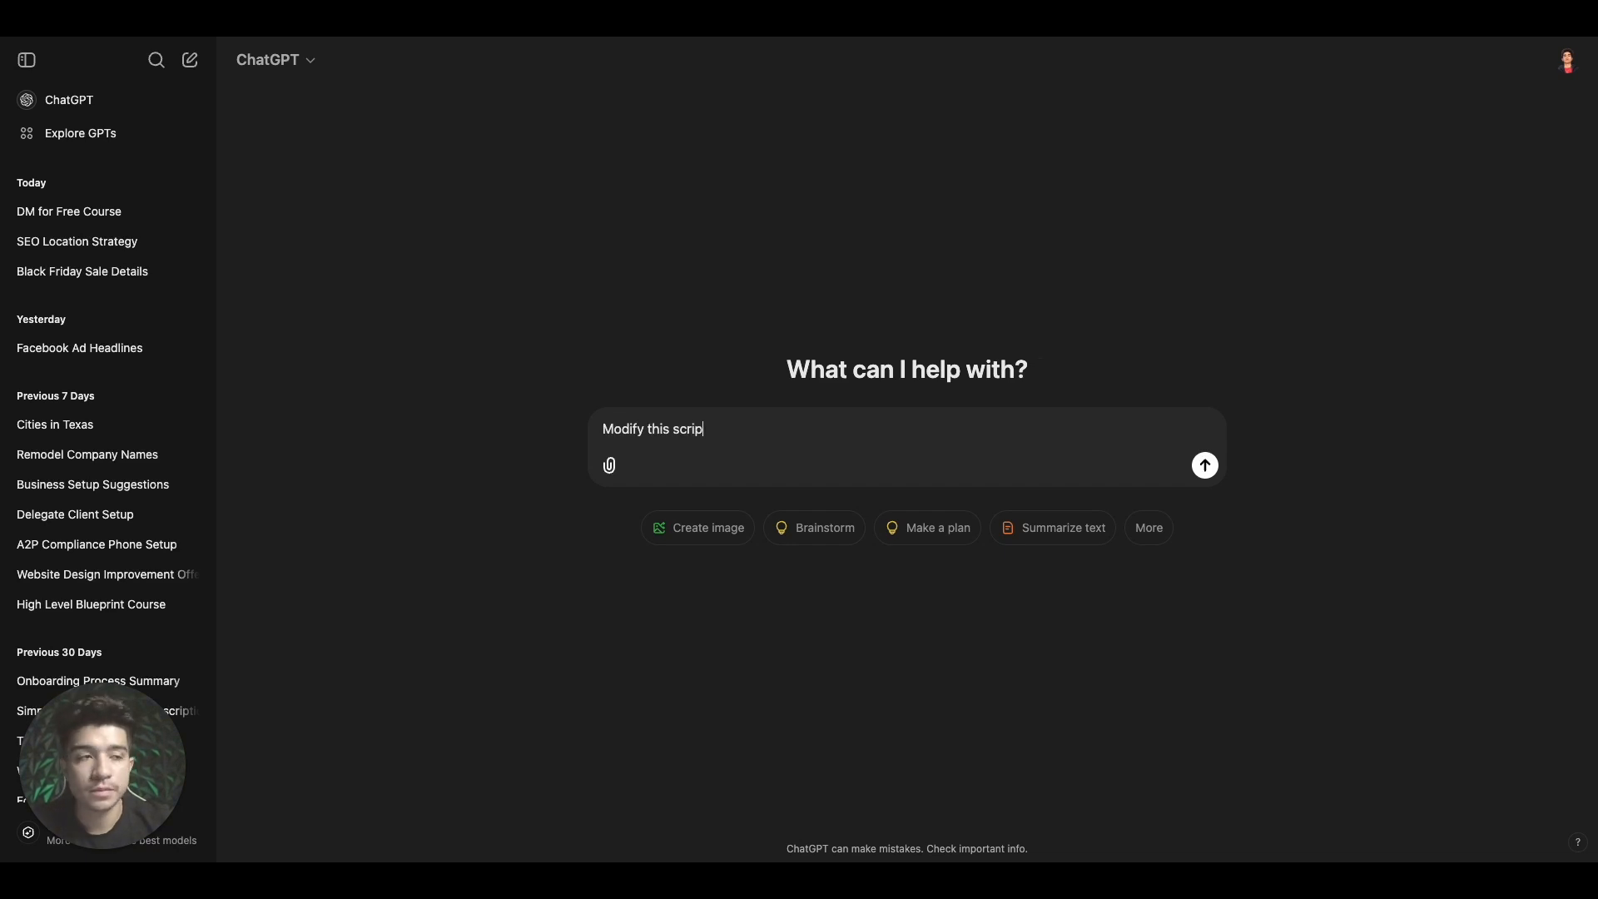
pyautogui.write('t its ')
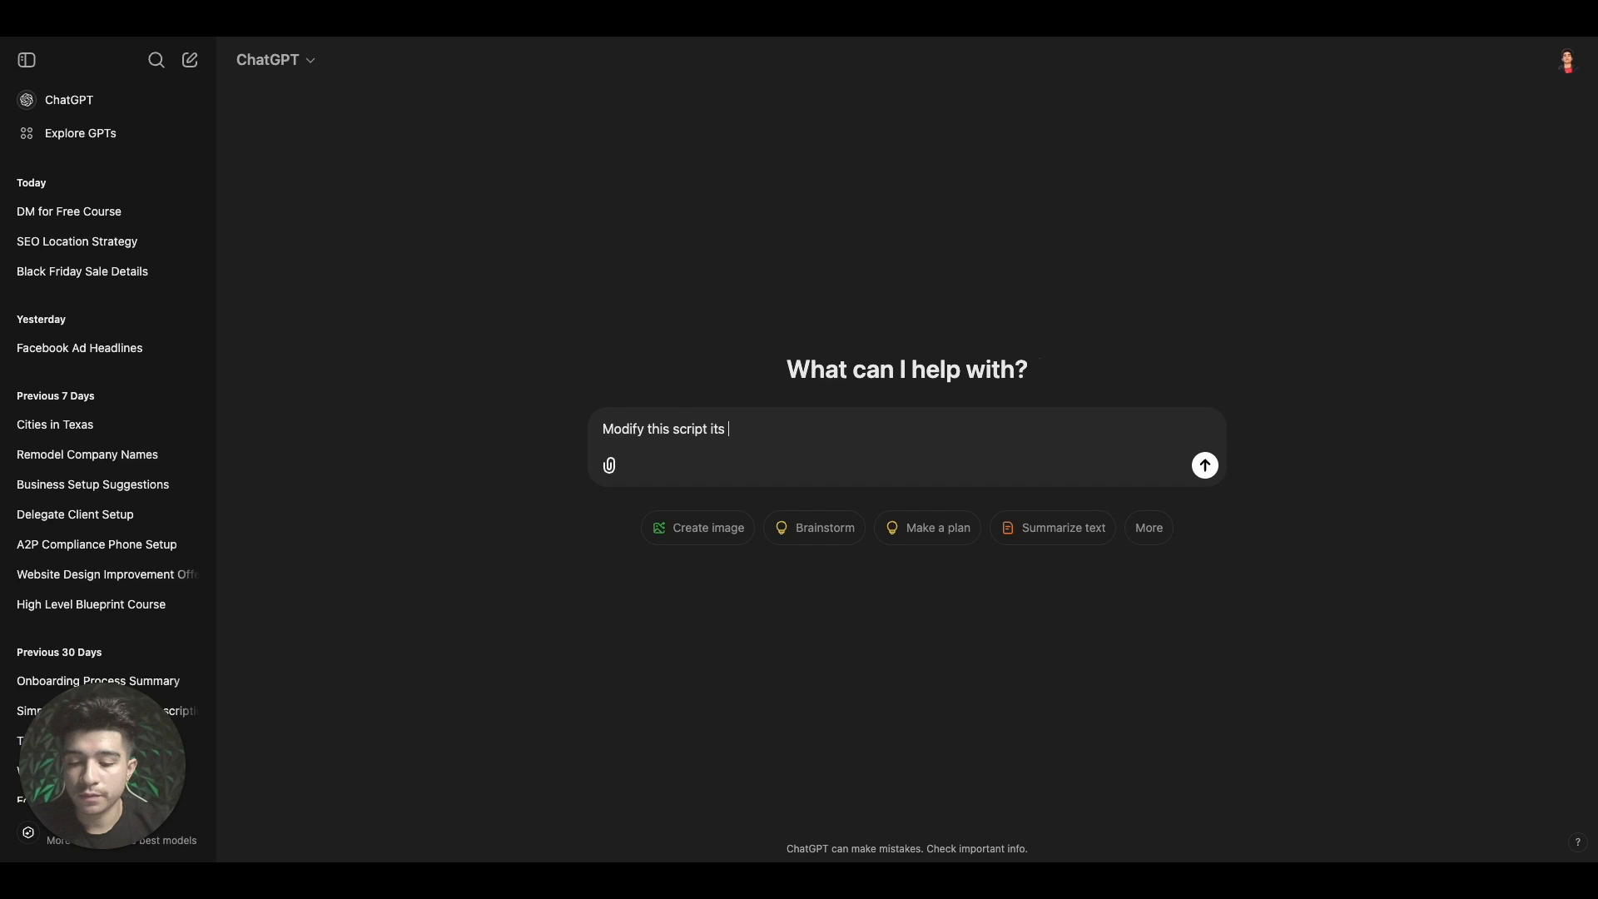
pyautogui.write('for a n ai ')
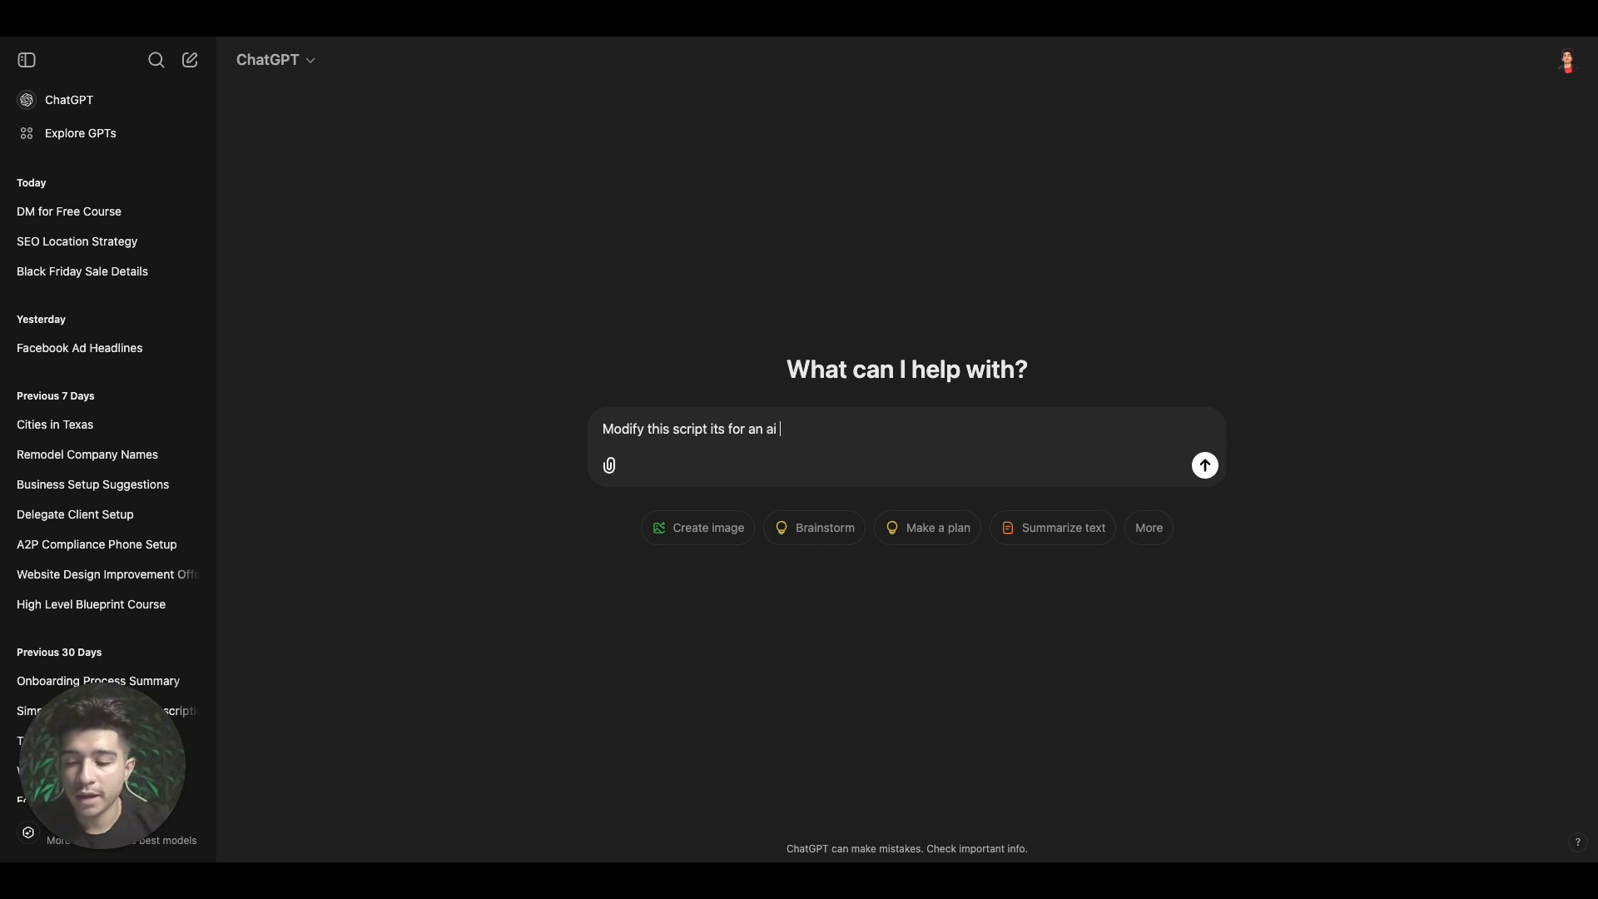
pyautogui.write('receptioin')
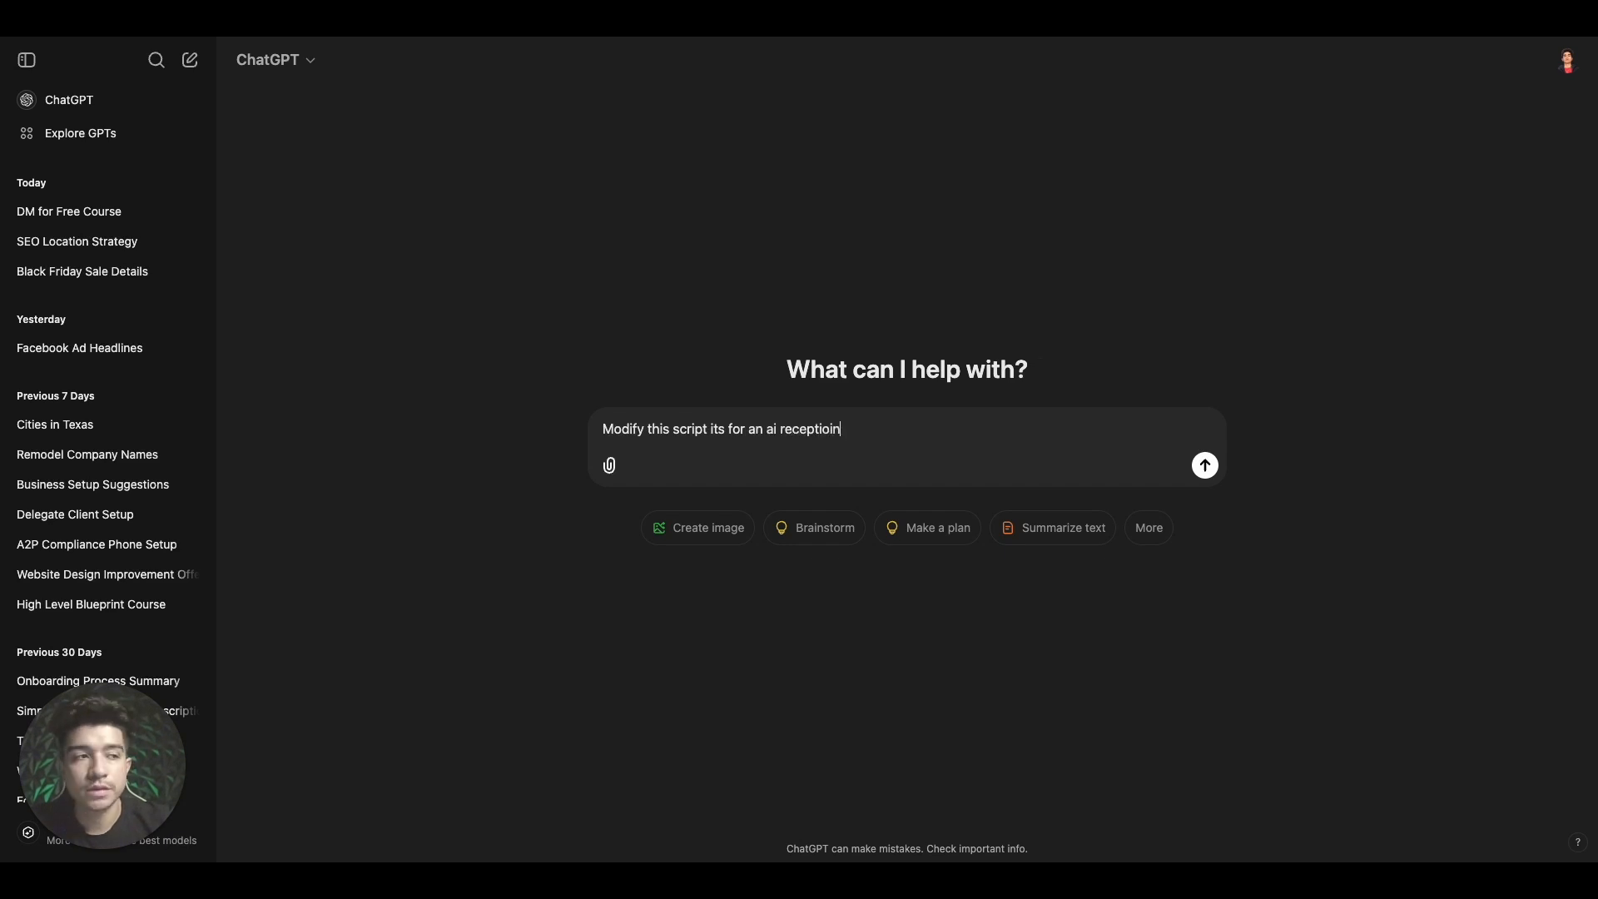
pyautogui.write('ist')
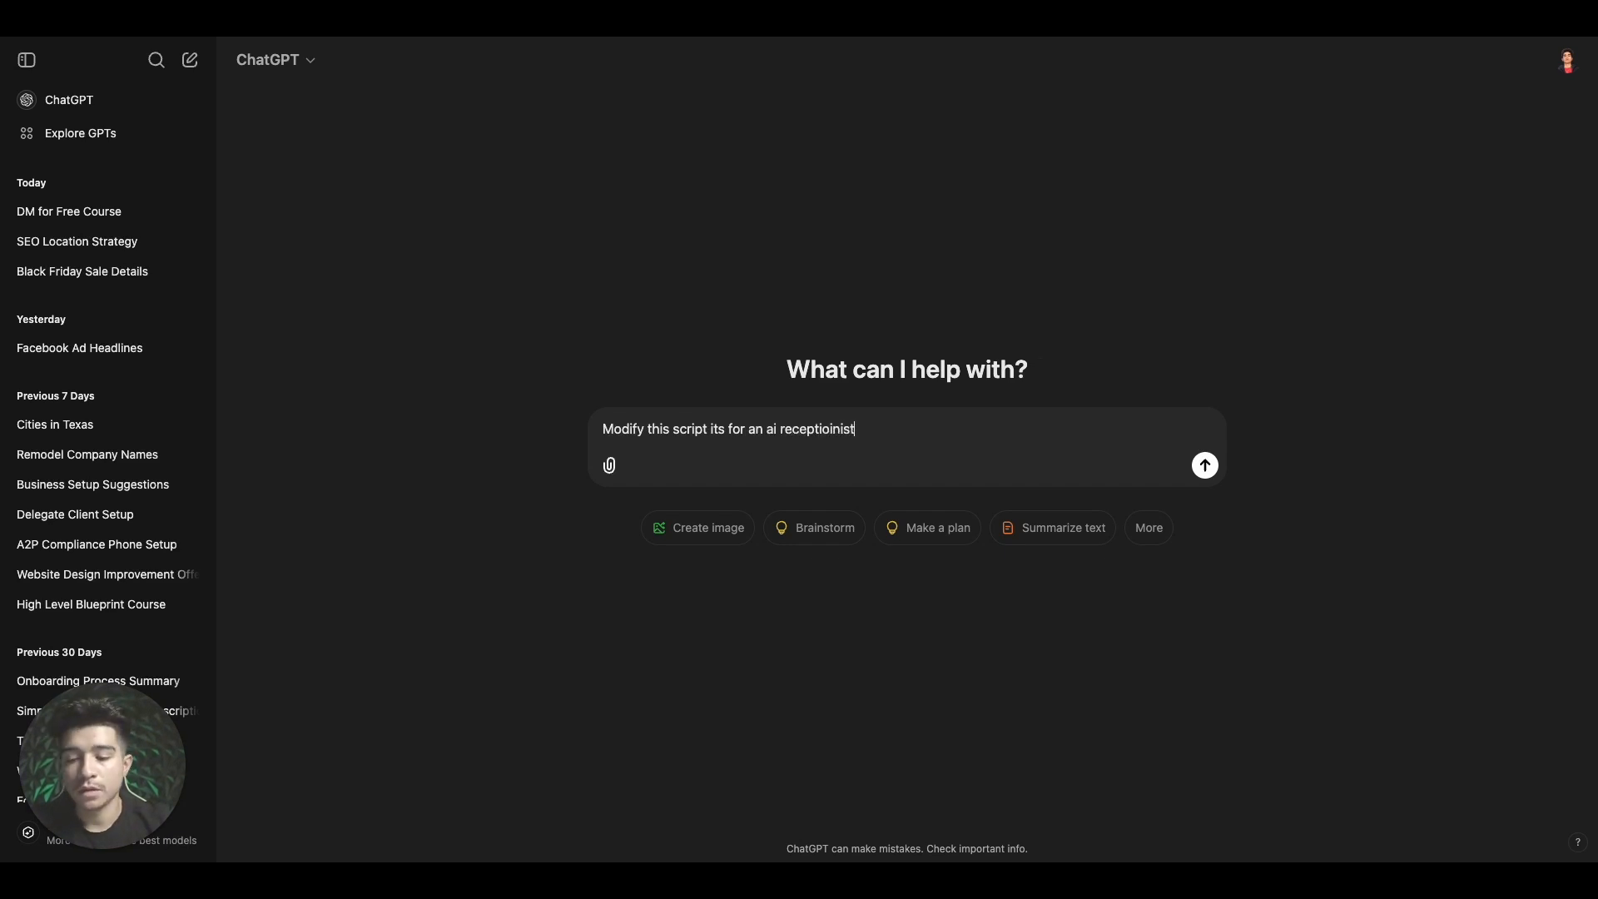
pyautogui.write(' a')
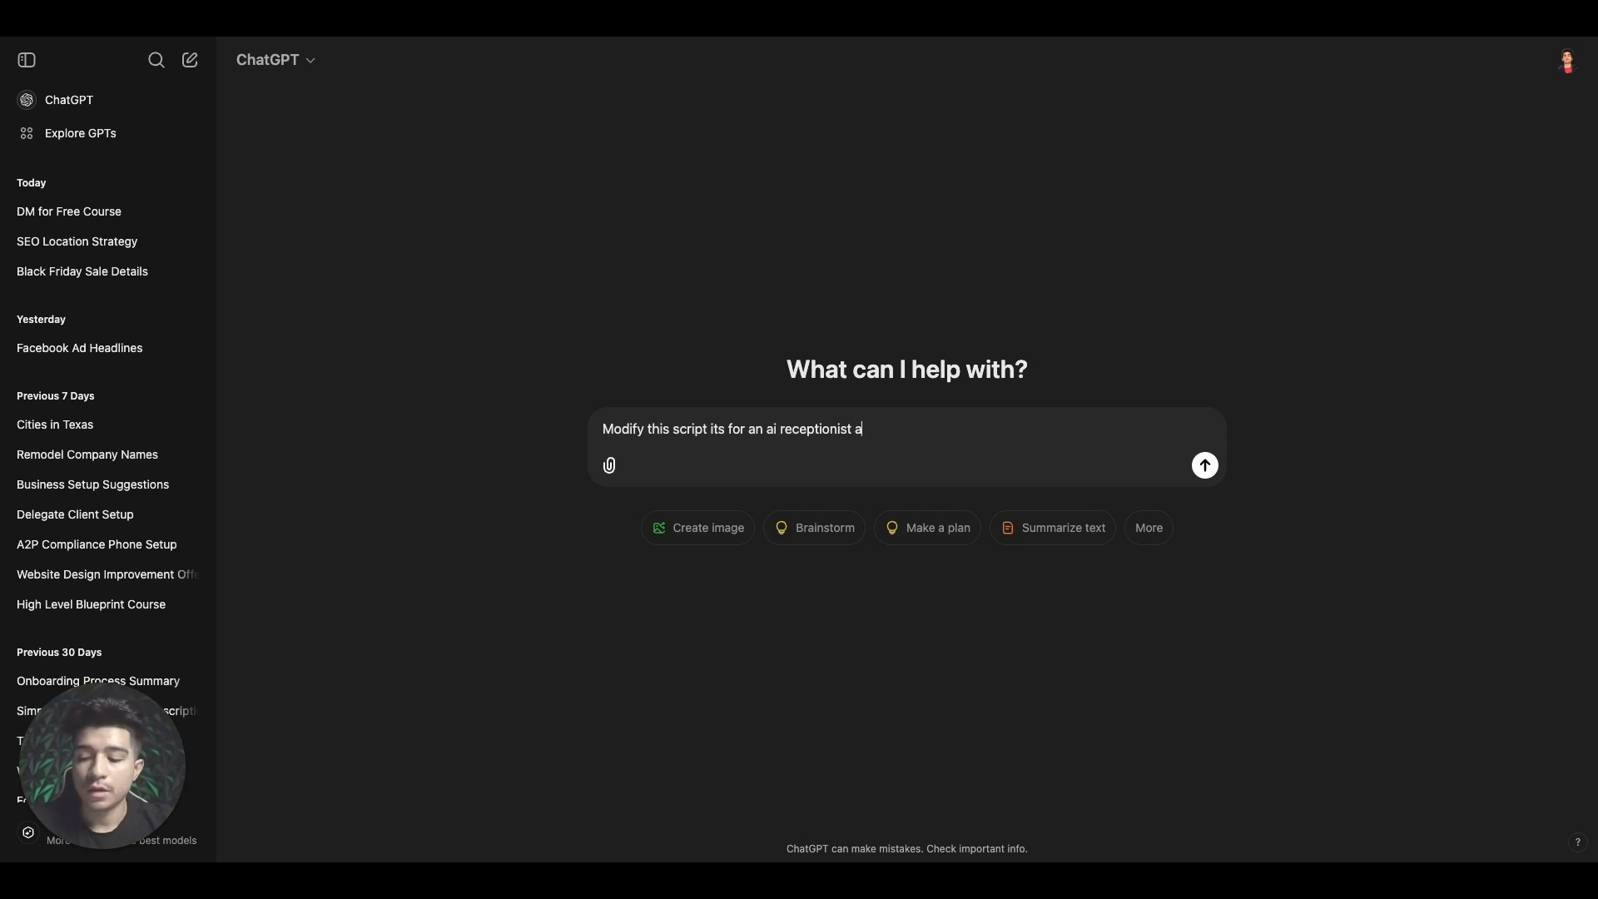
pyautogui.write('nd make sure ')
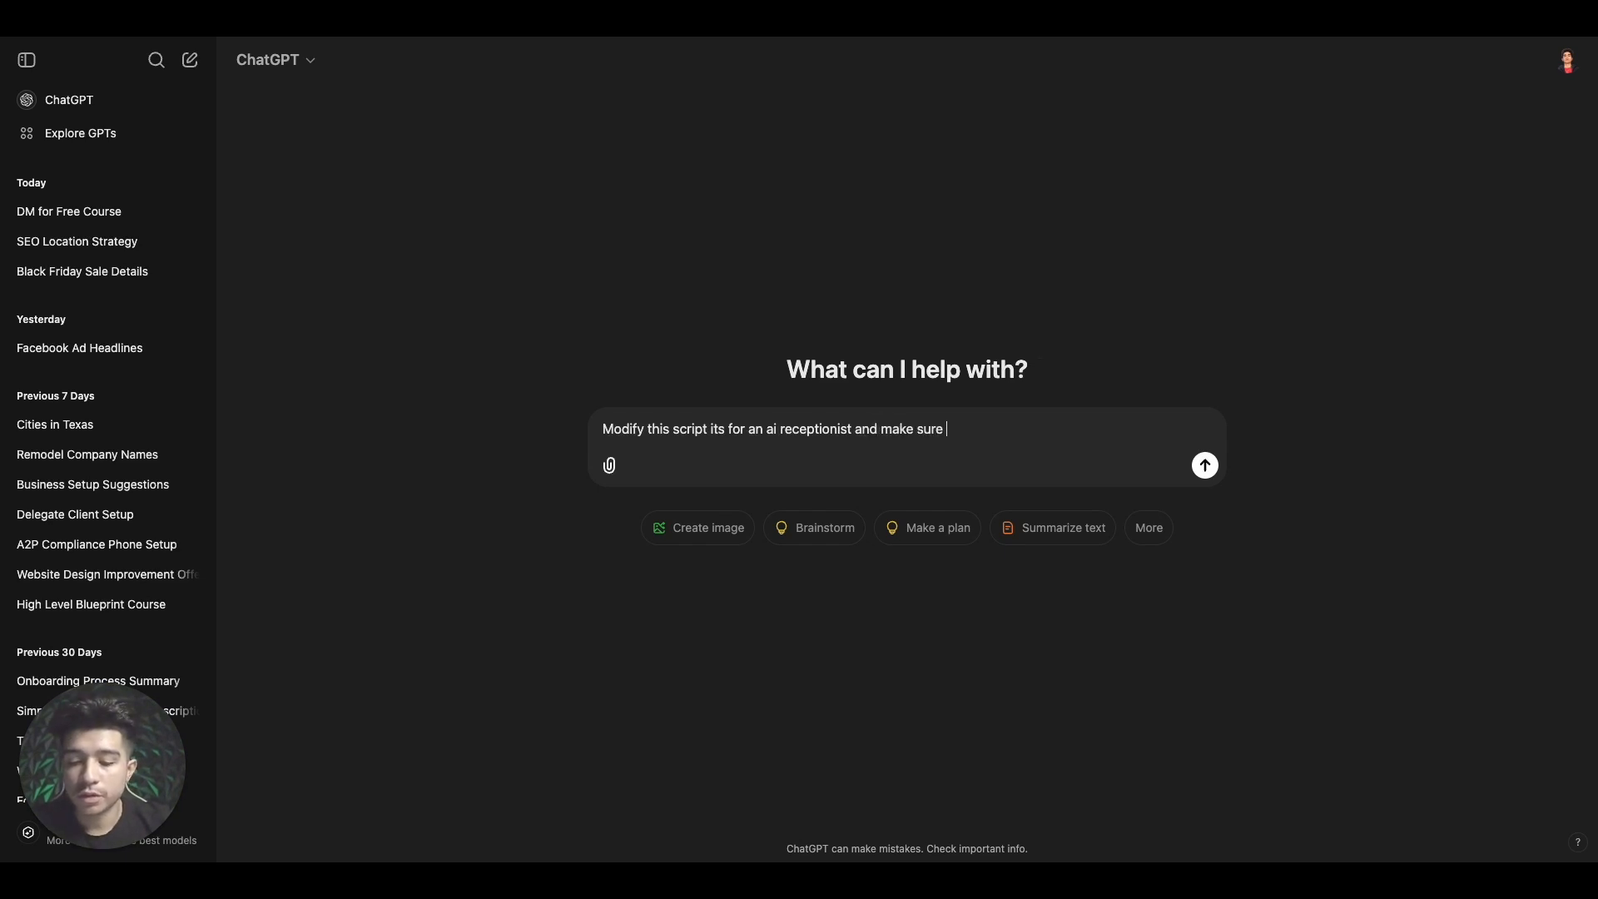
pyautogui.write('to sound profe')
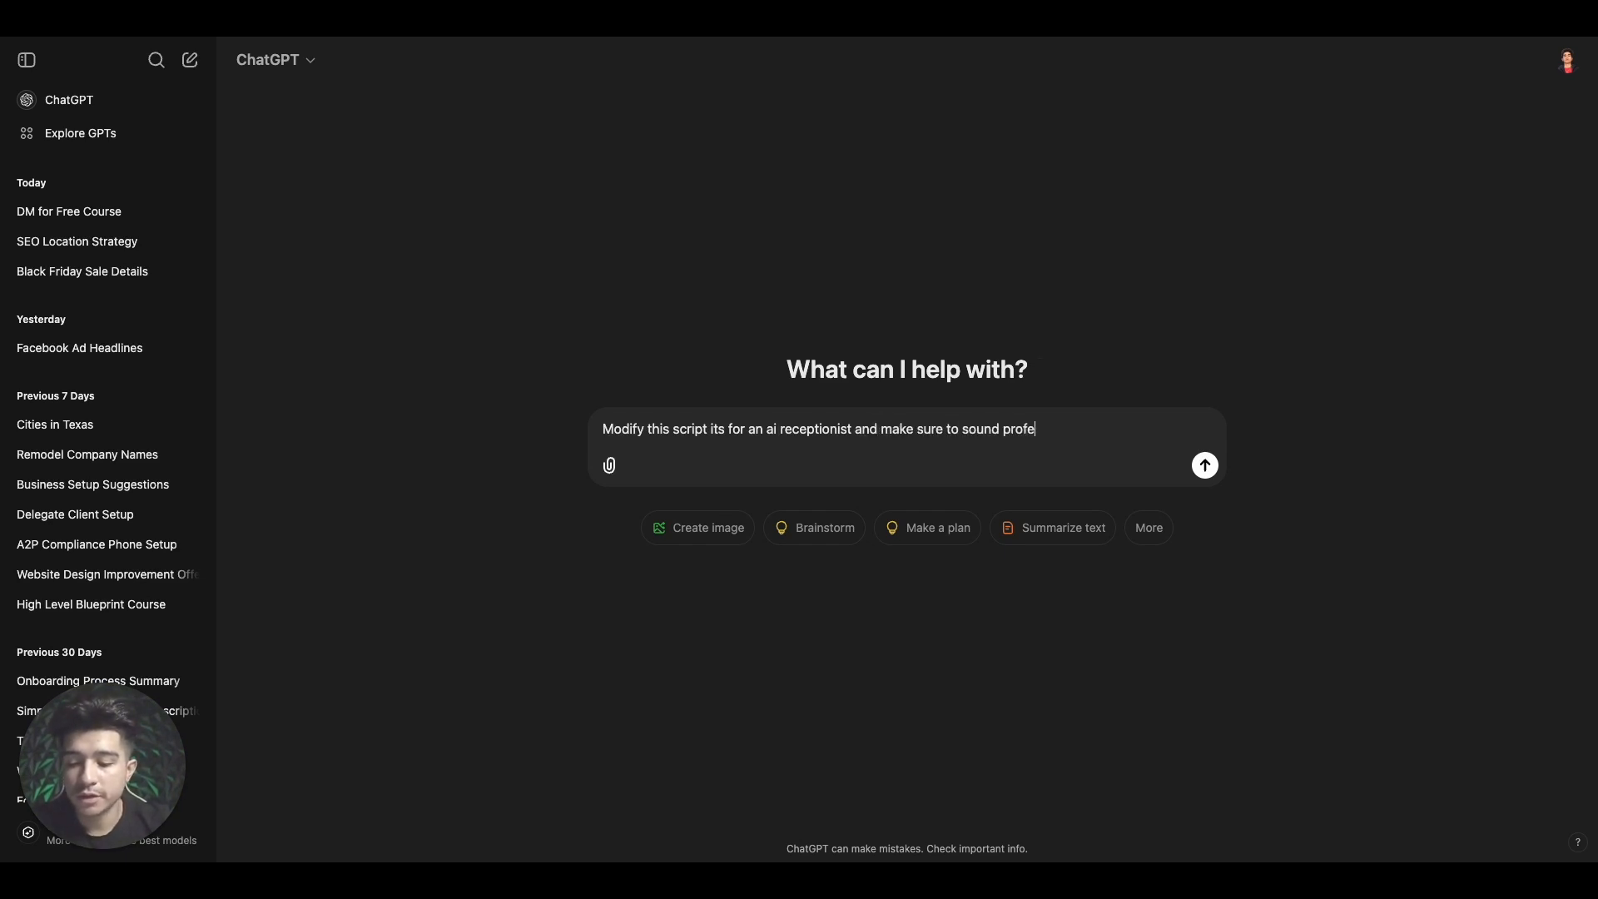
pyautogui.write('ssional')
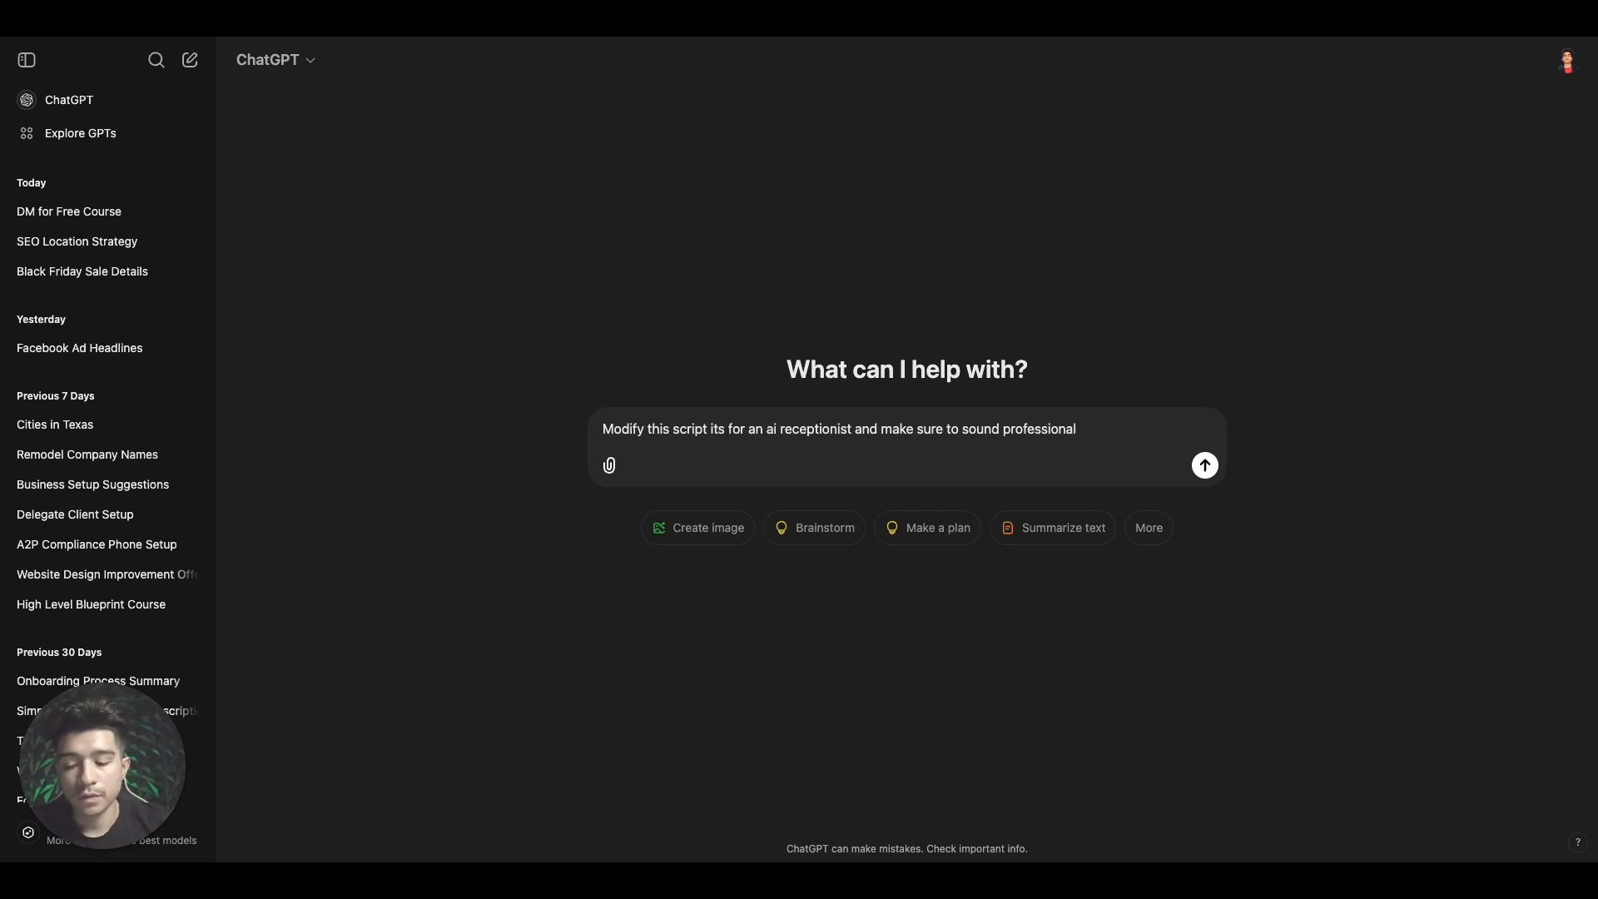
pyautogui.write(' and ')
pyautogui.write('also ')
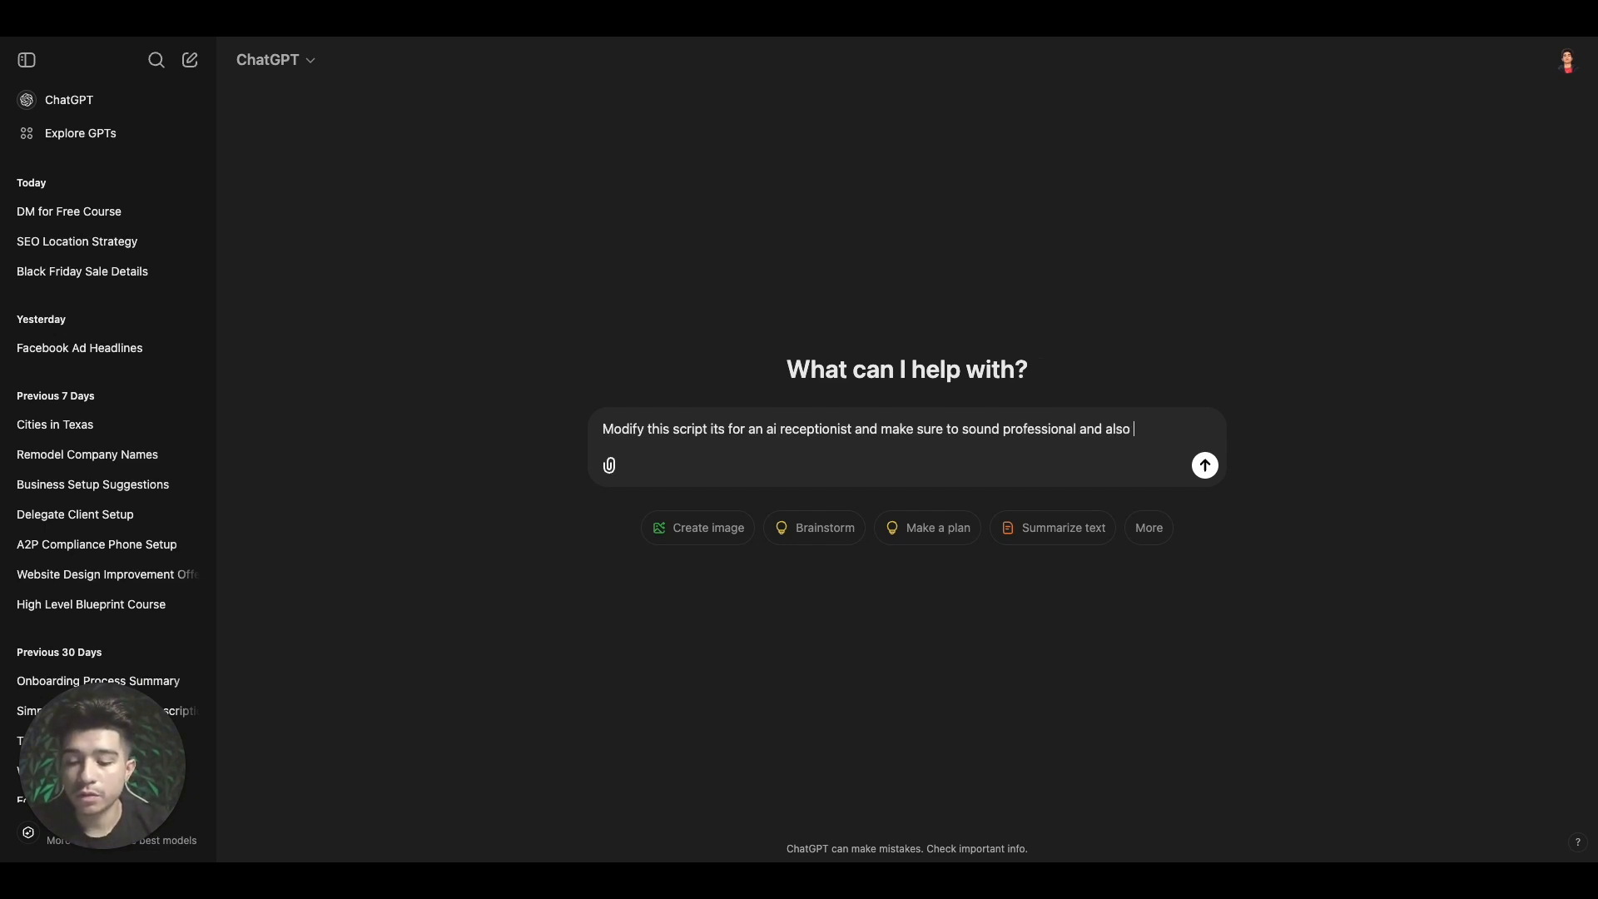
pyautogui.write('make sure to ask for the')
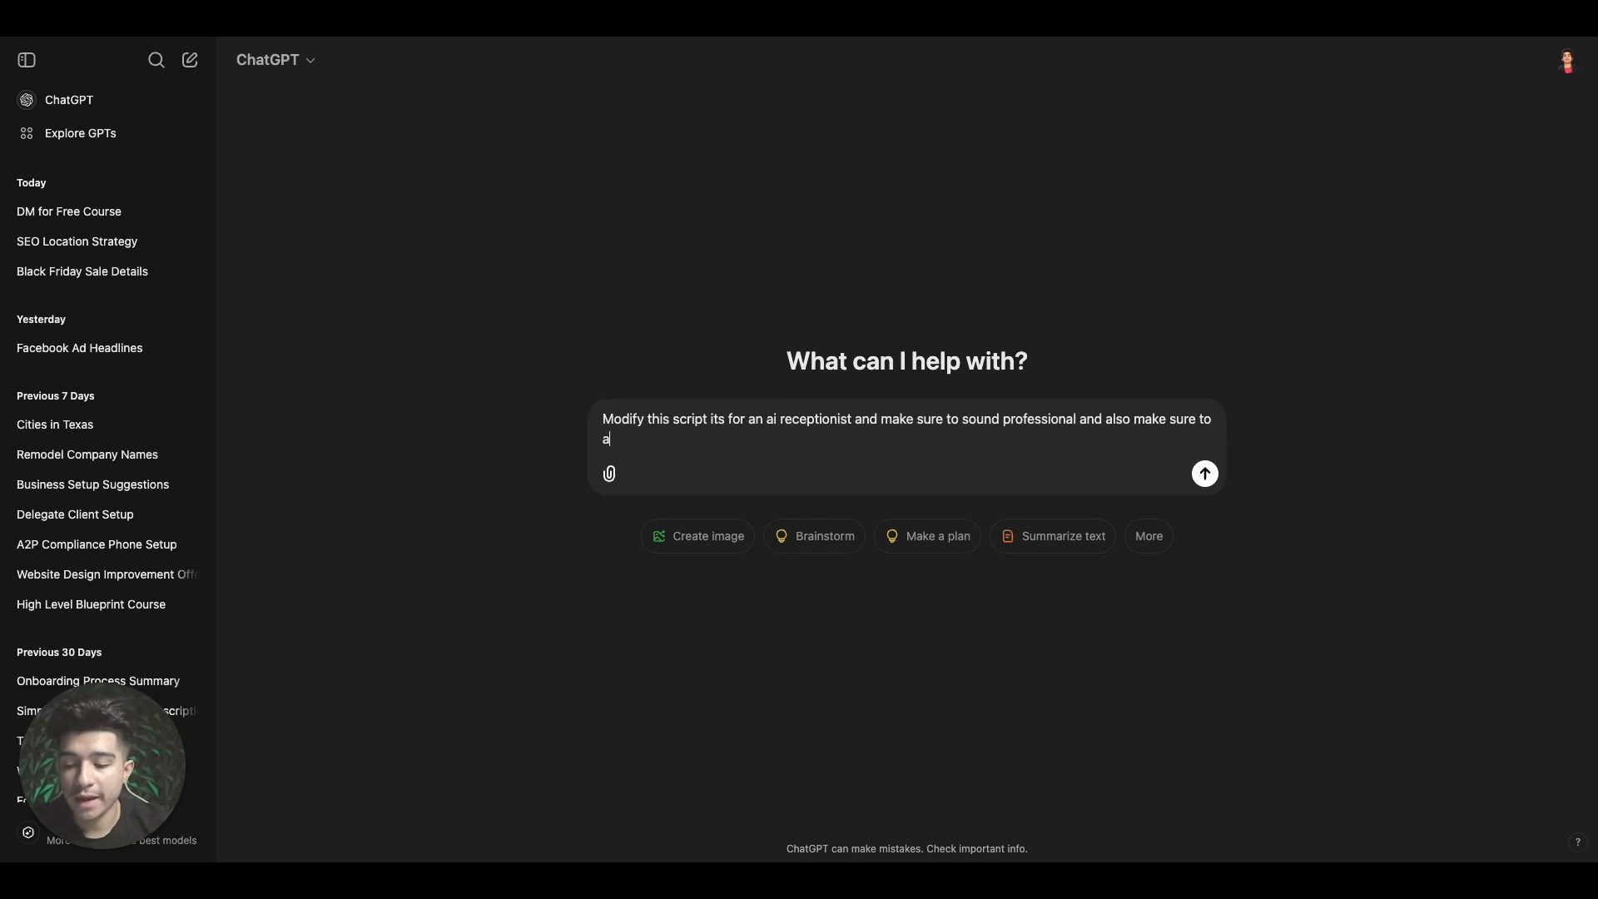
pyautogui.write(' customers name ')
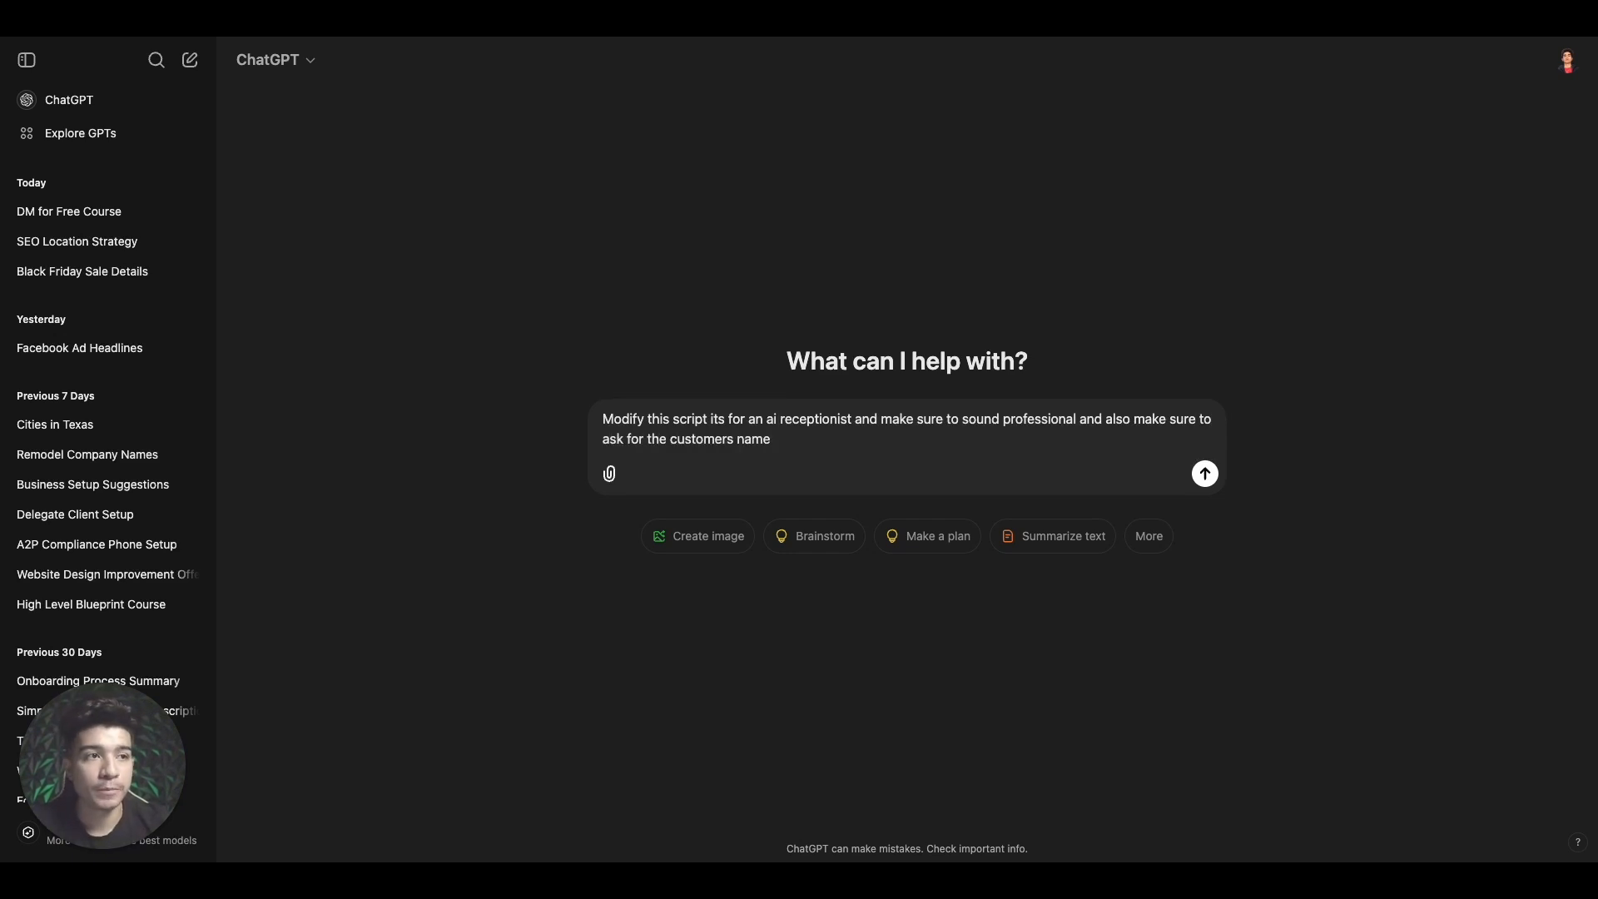
pyautogui.write('and')
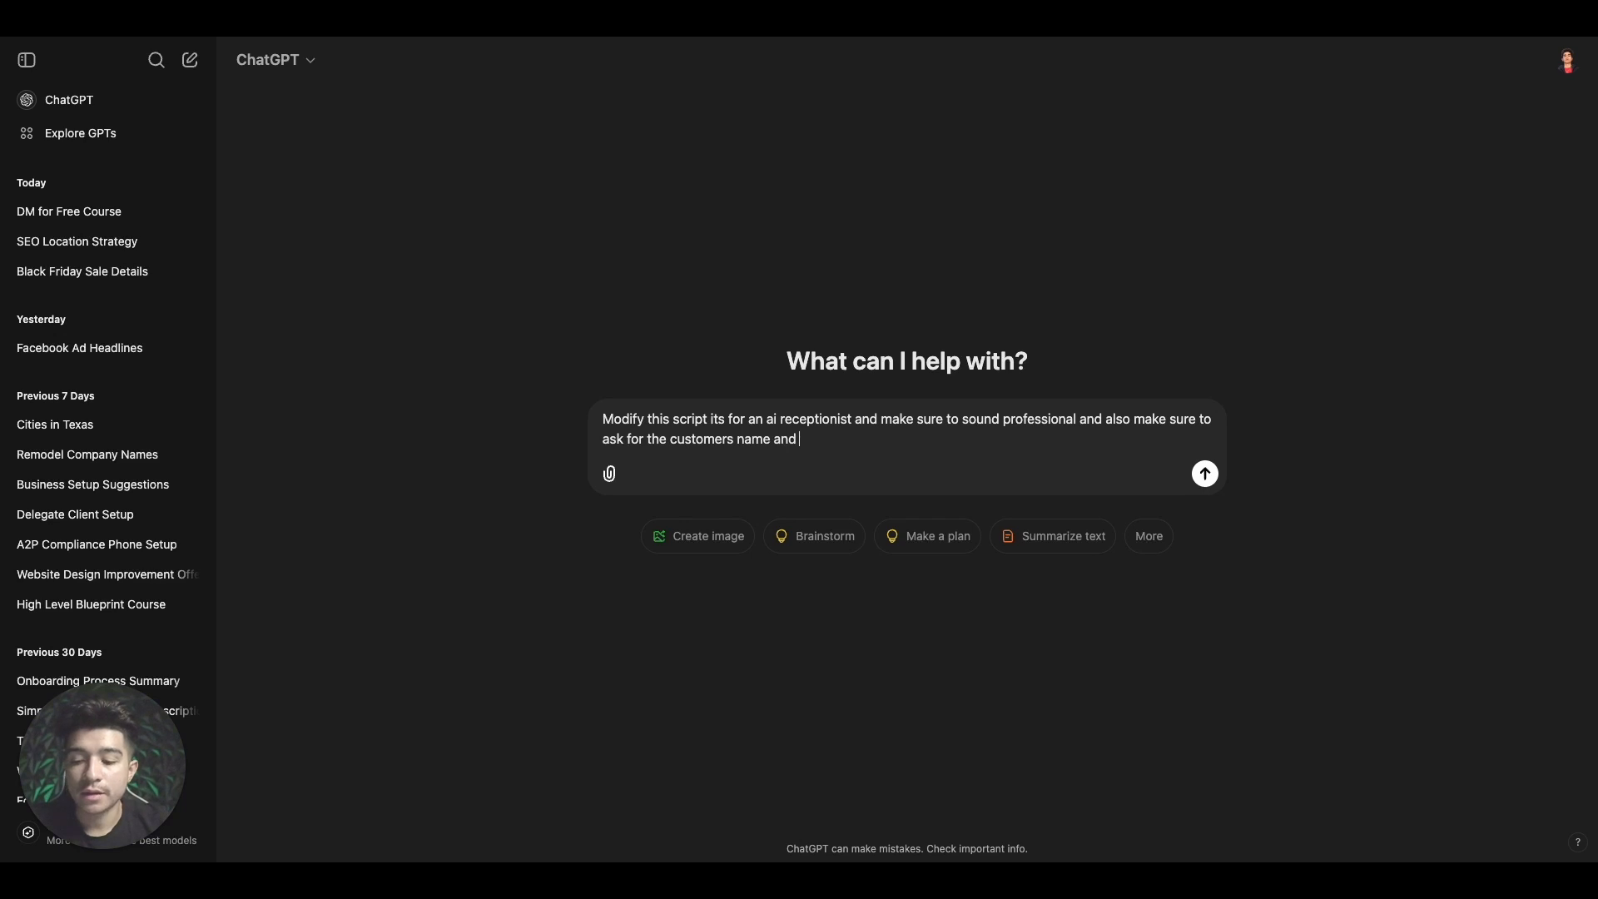
pyautogui.write(' then ask for the email')
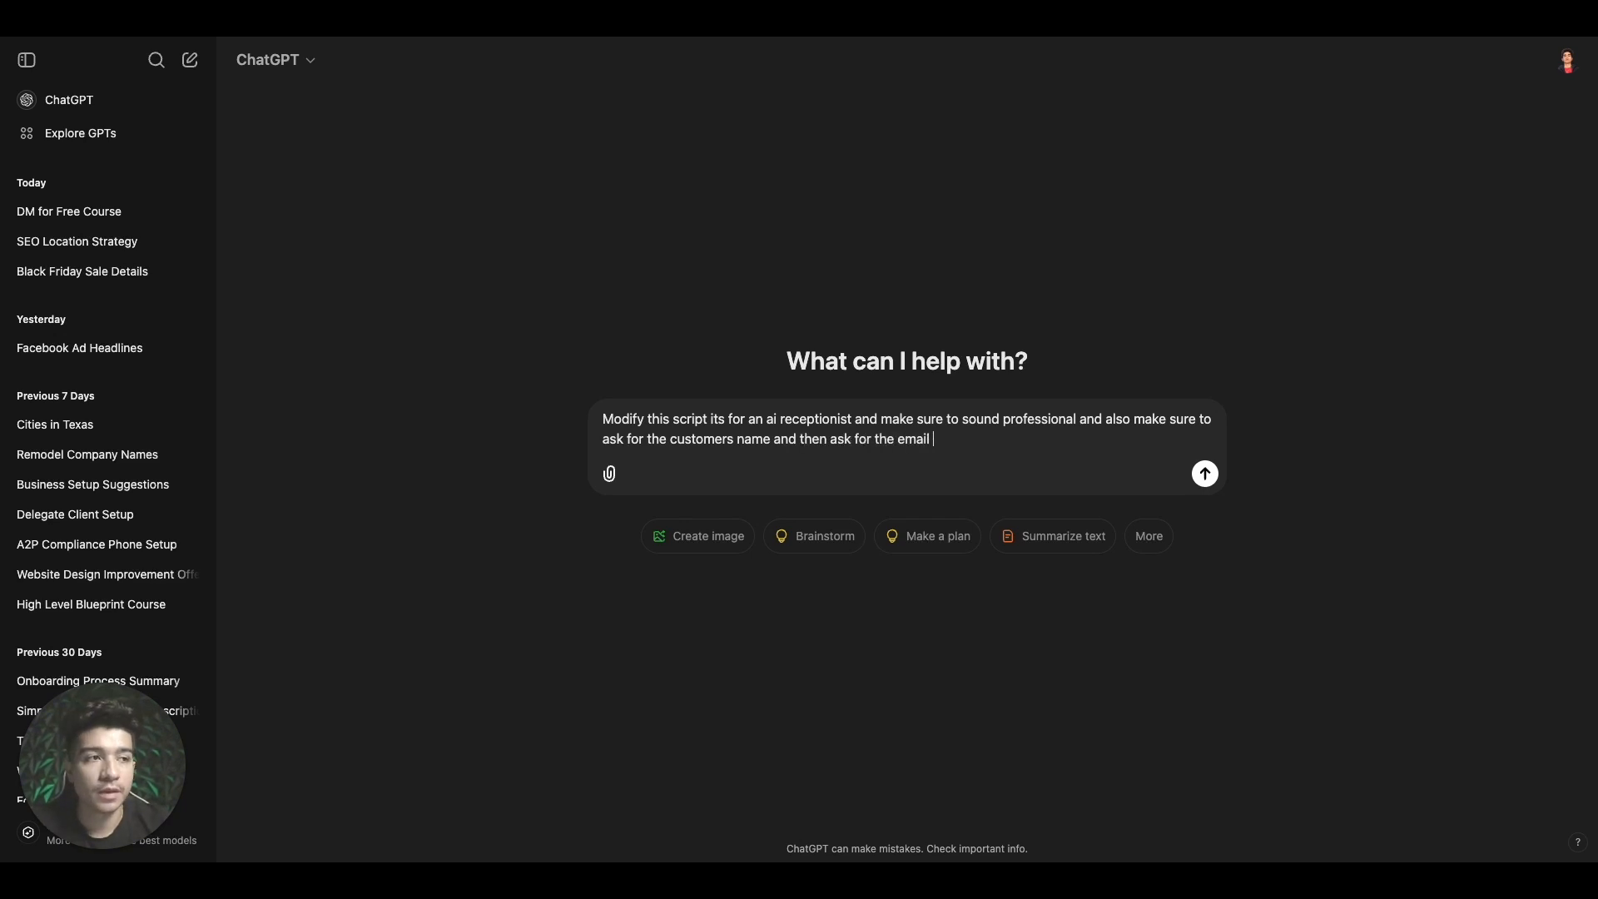
pyautogui.write(' and make usre')
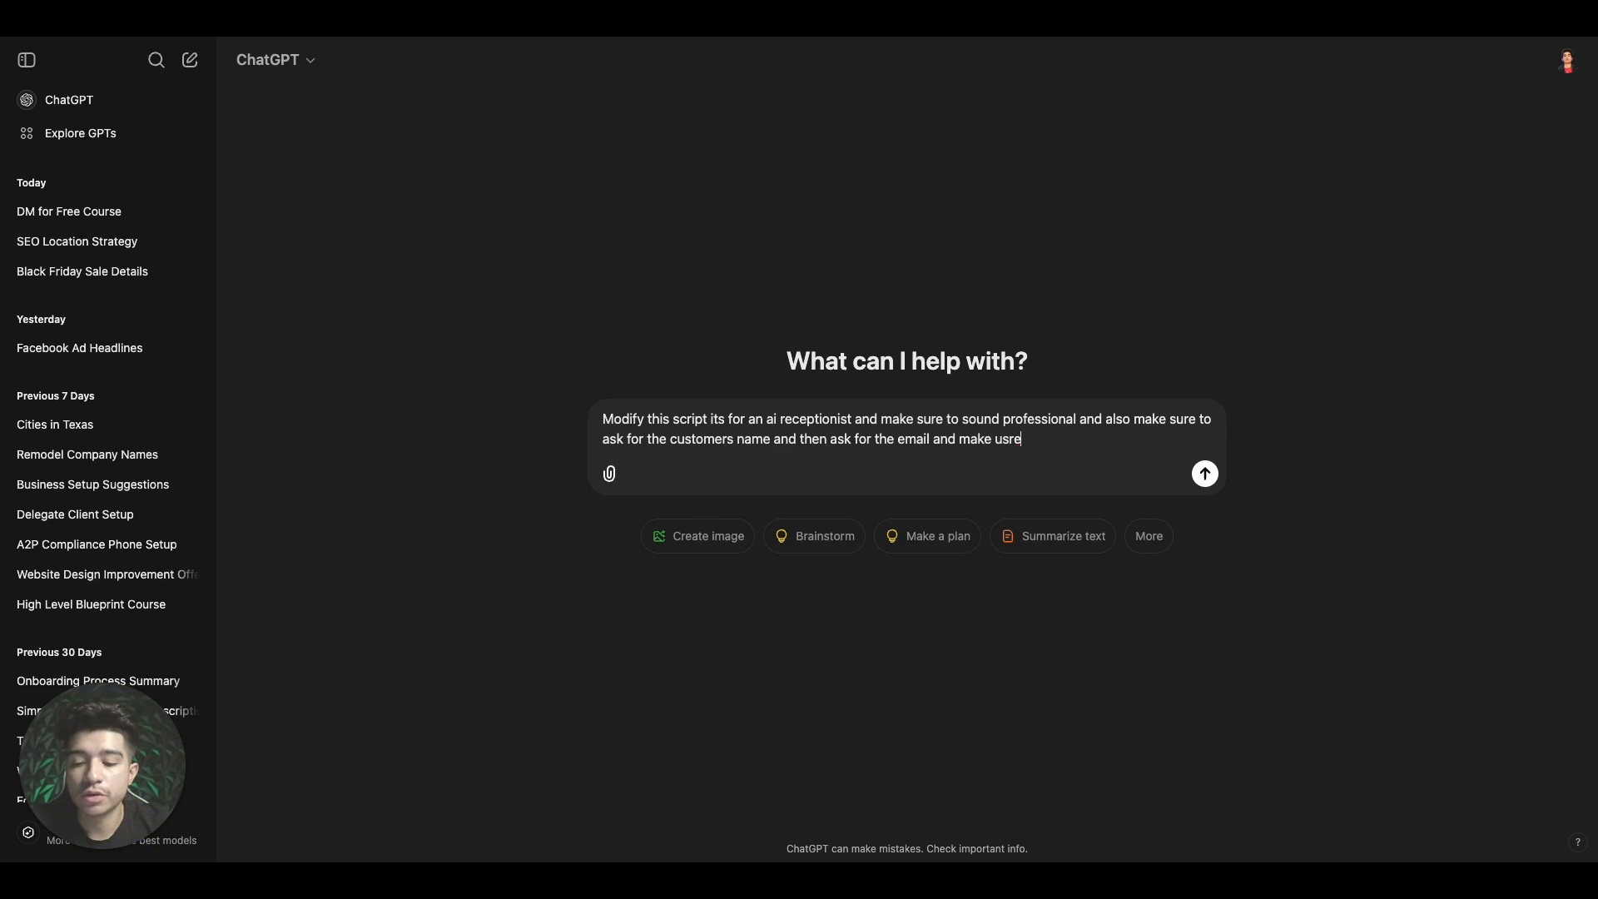
pyautogui.write(' to spel')
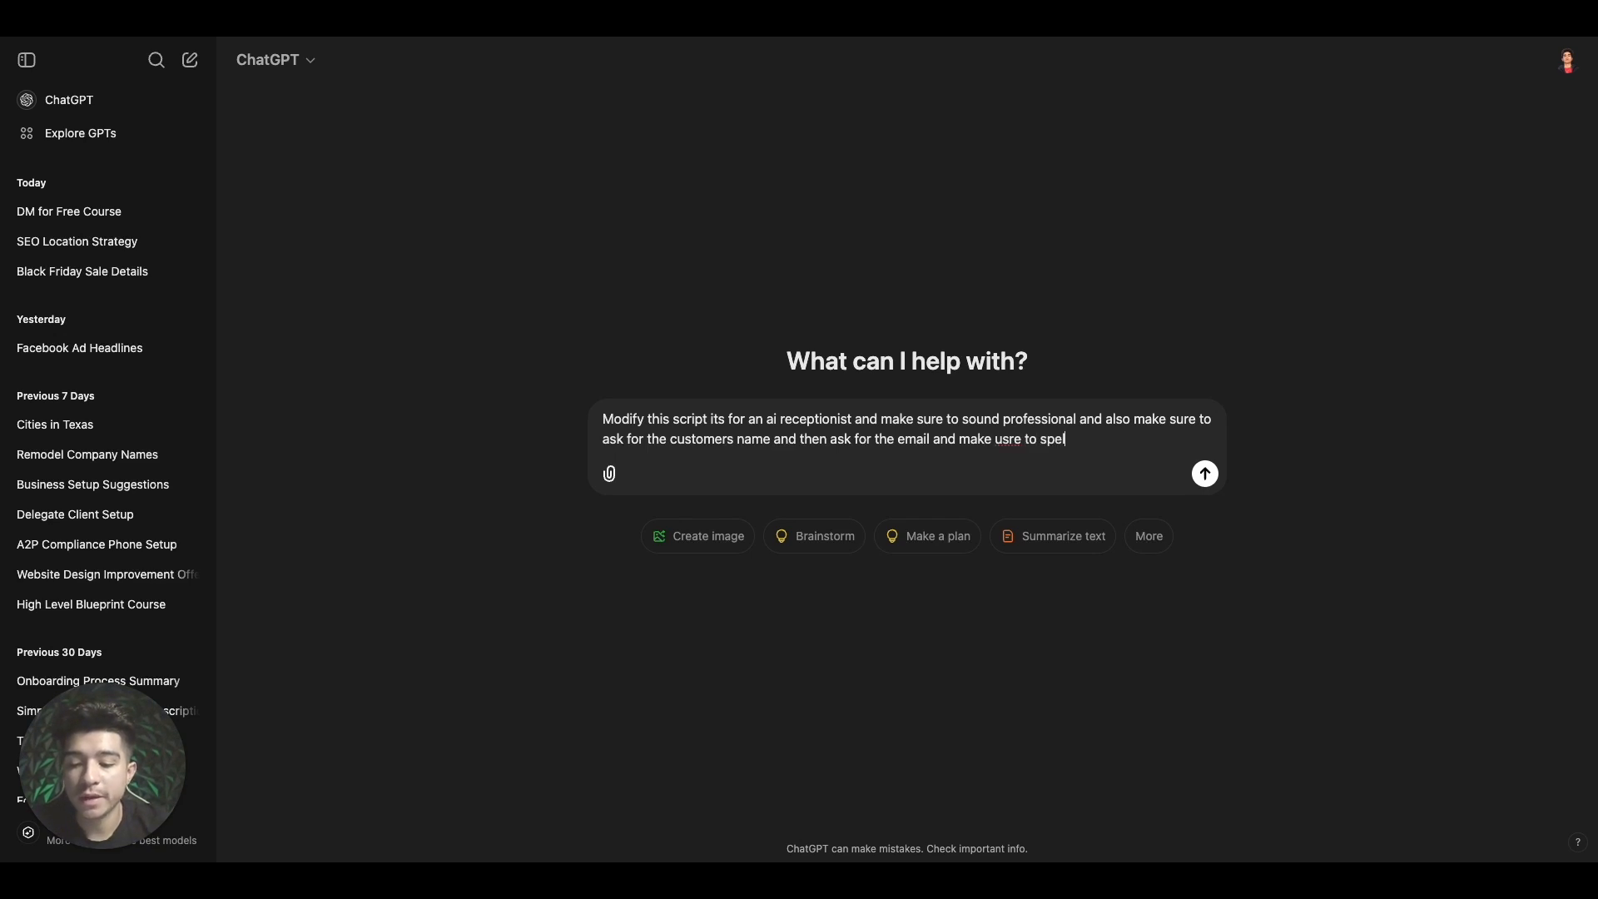
pyautogui.write('l back the email that the')
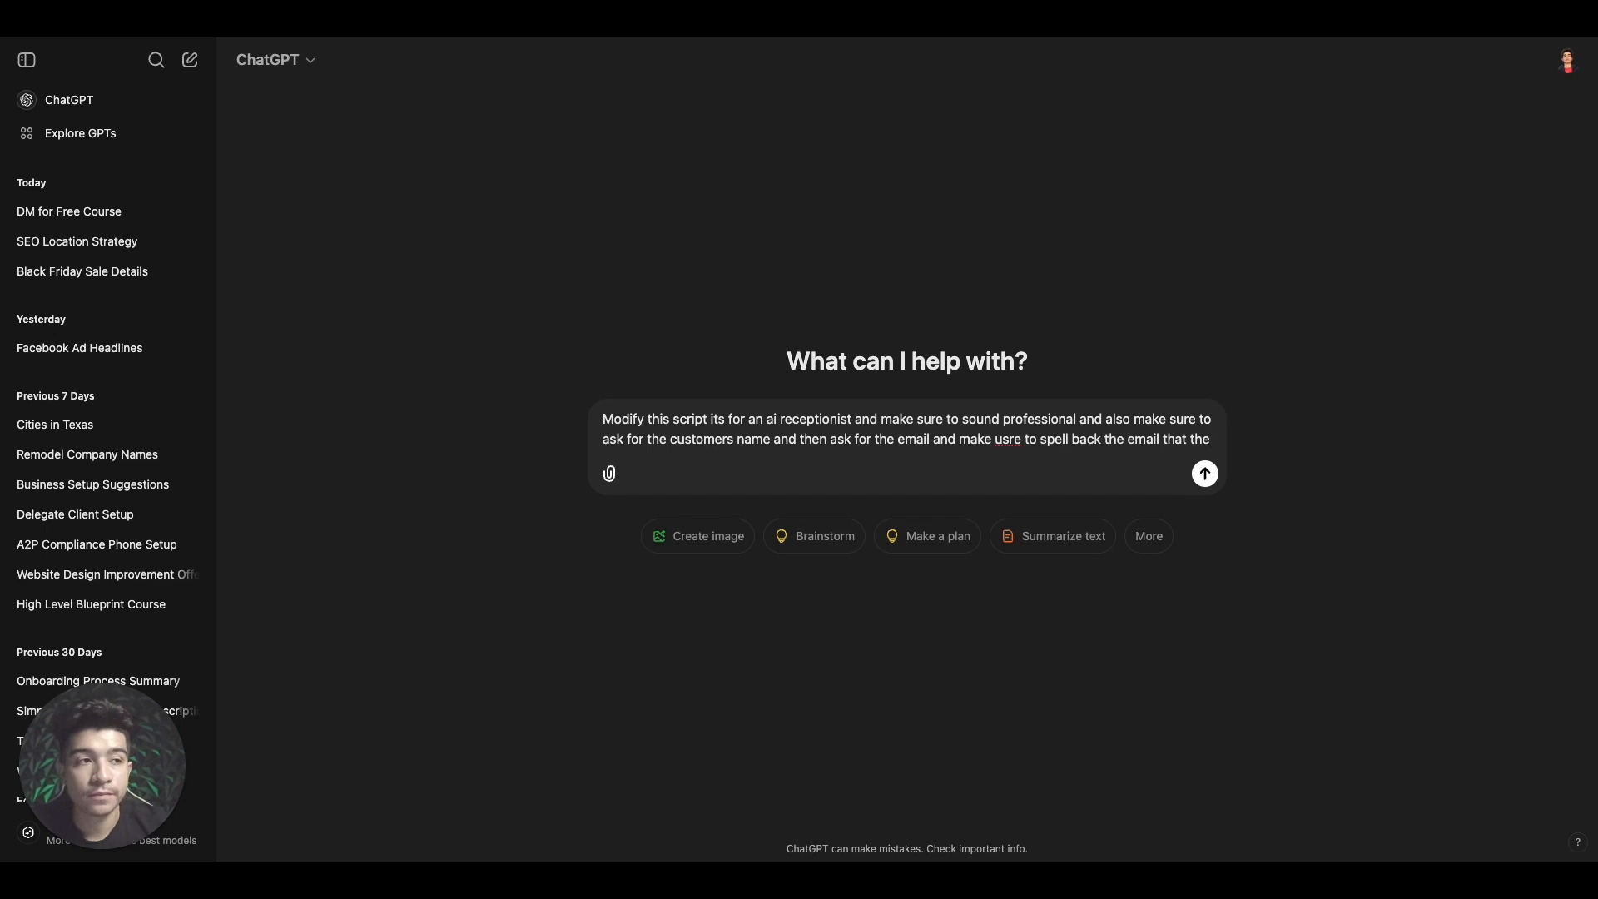
pyautogui.write(' customer ')
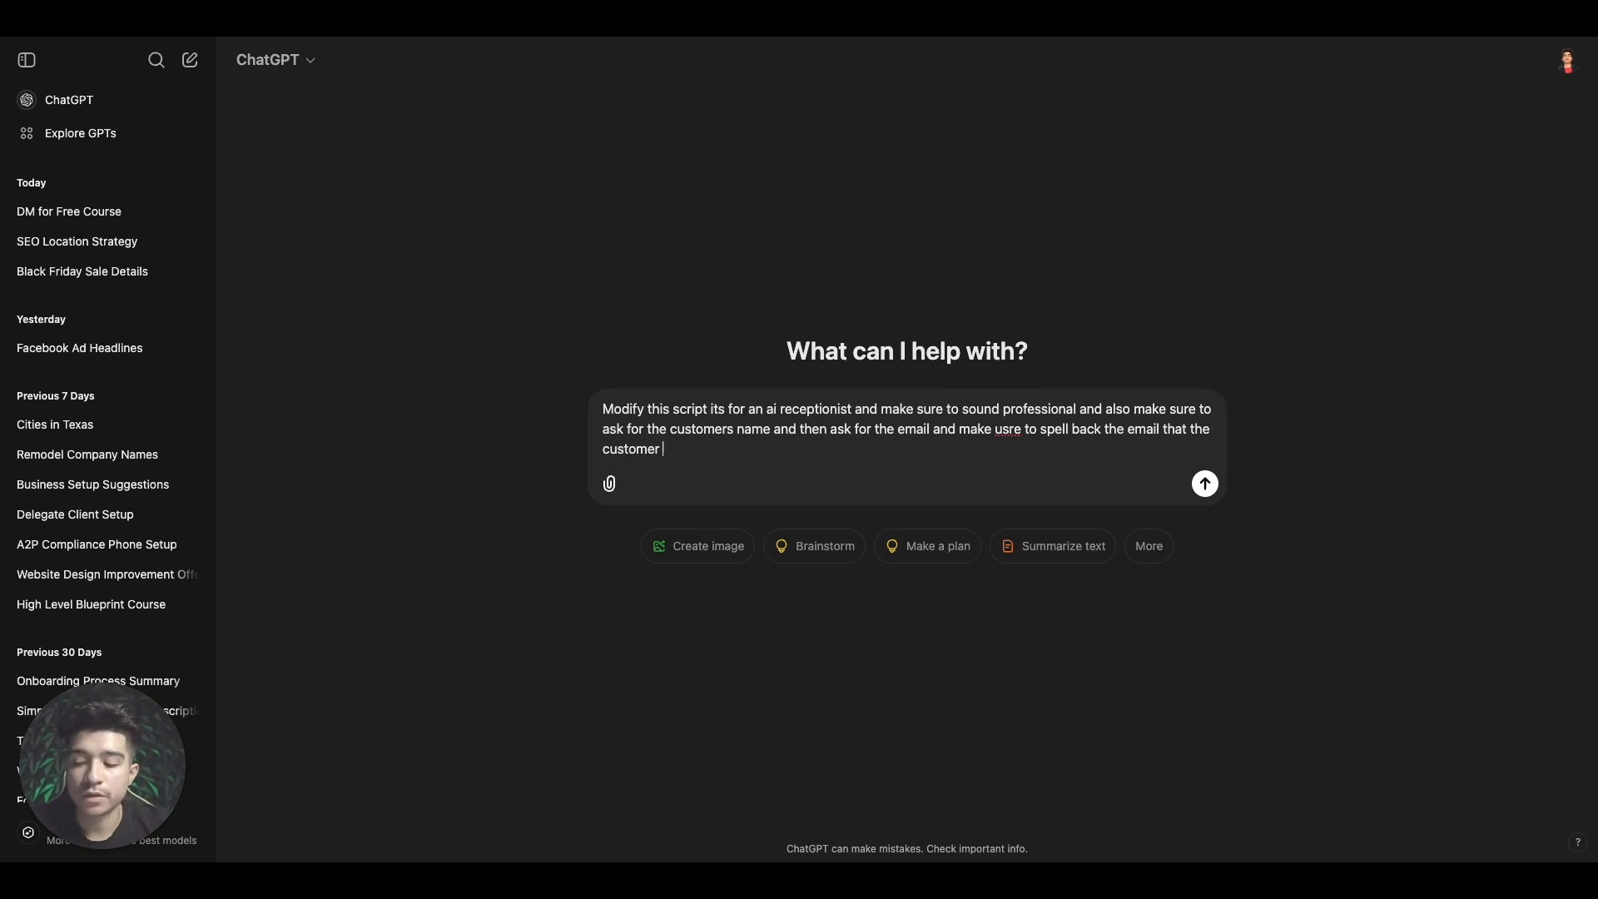
pyautogui.write('says on the pho')
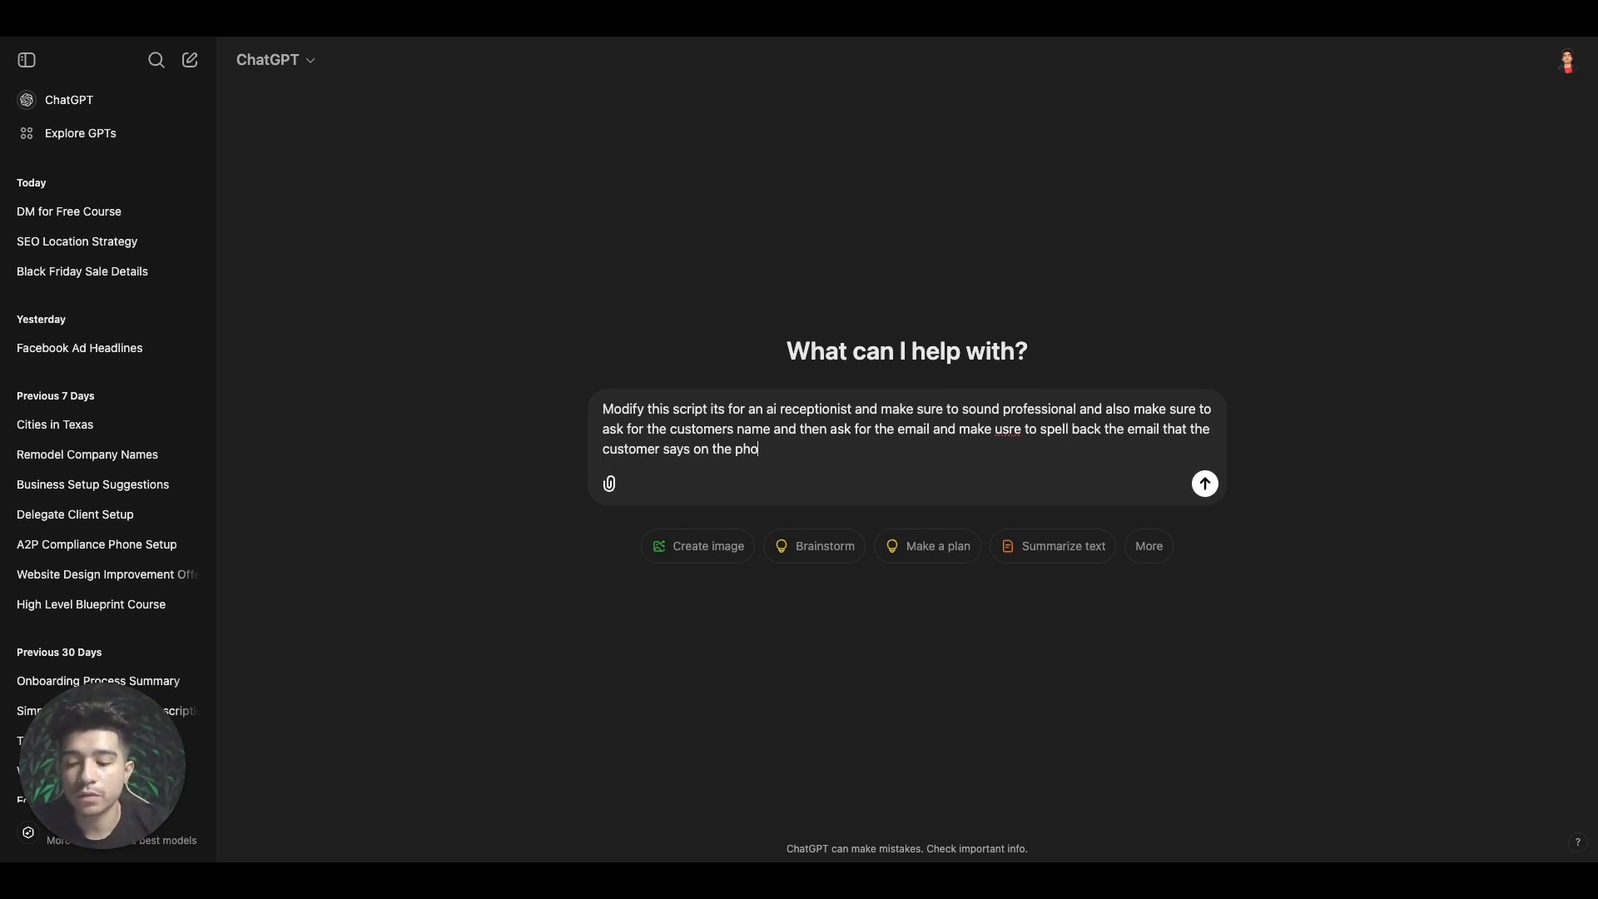
pyautogui.write('ne for verification')
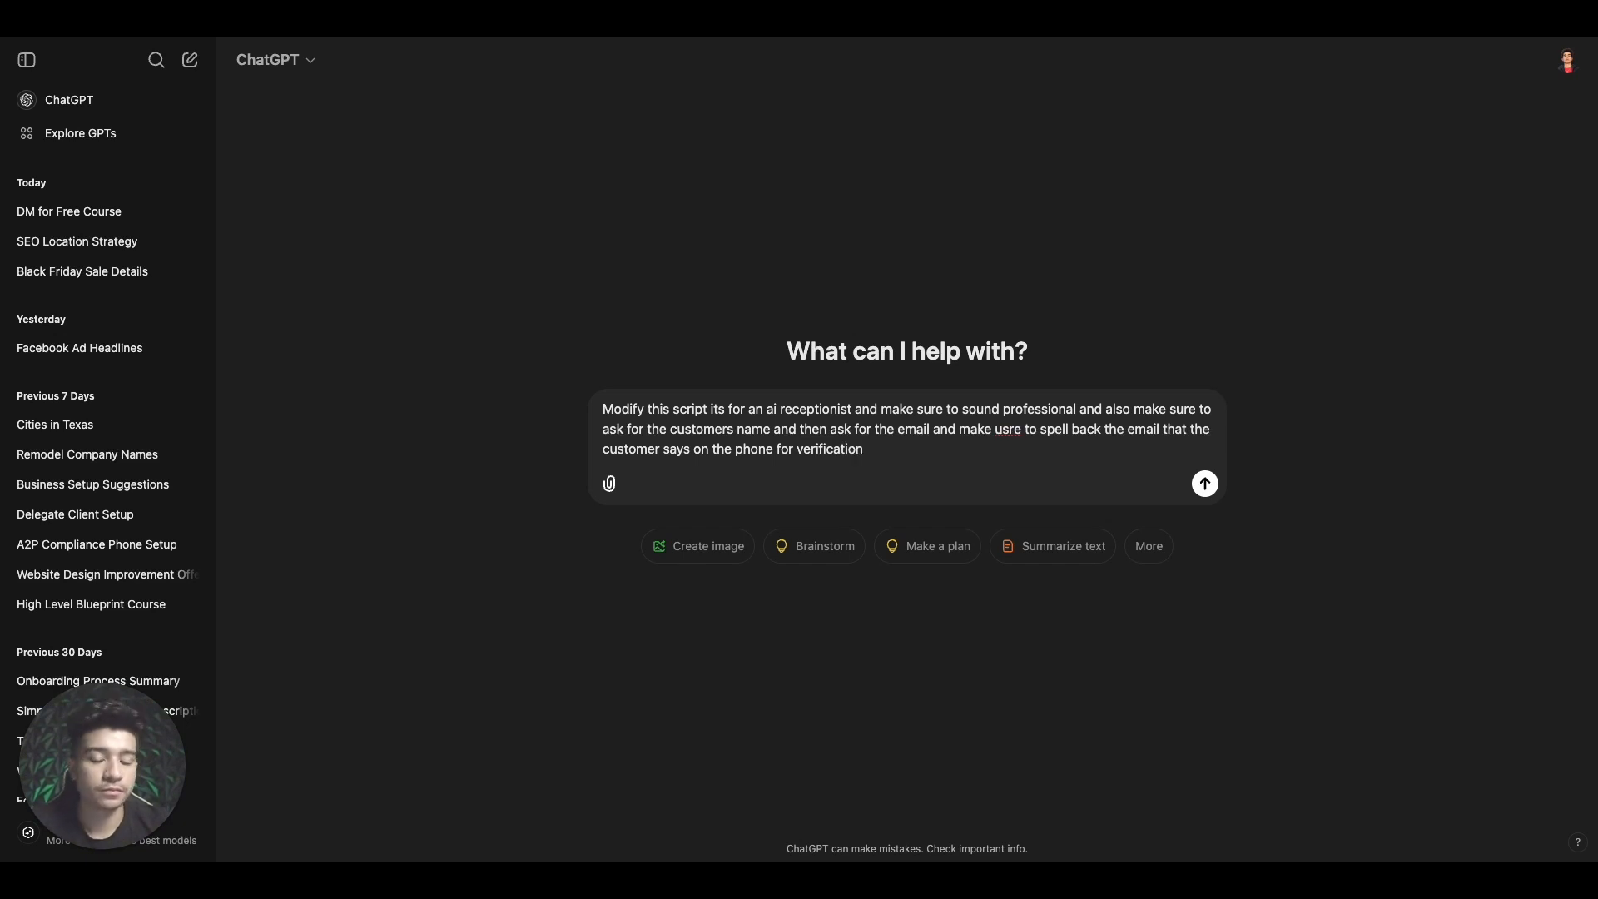
pyautogui.write(' and ')
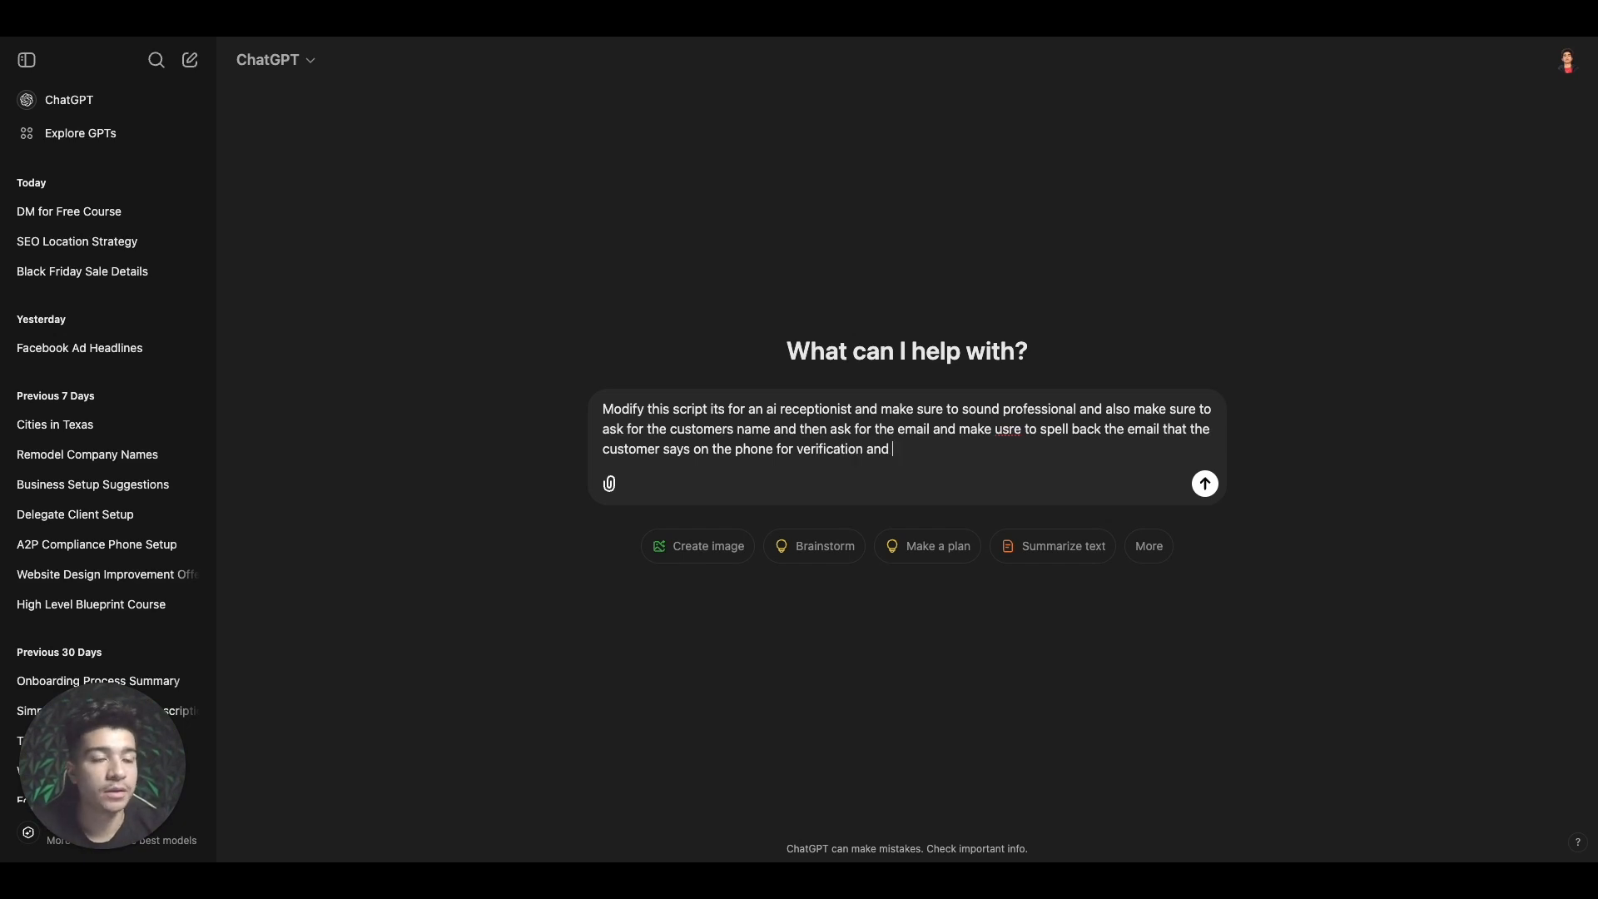
pyautogui.write('also make sur')
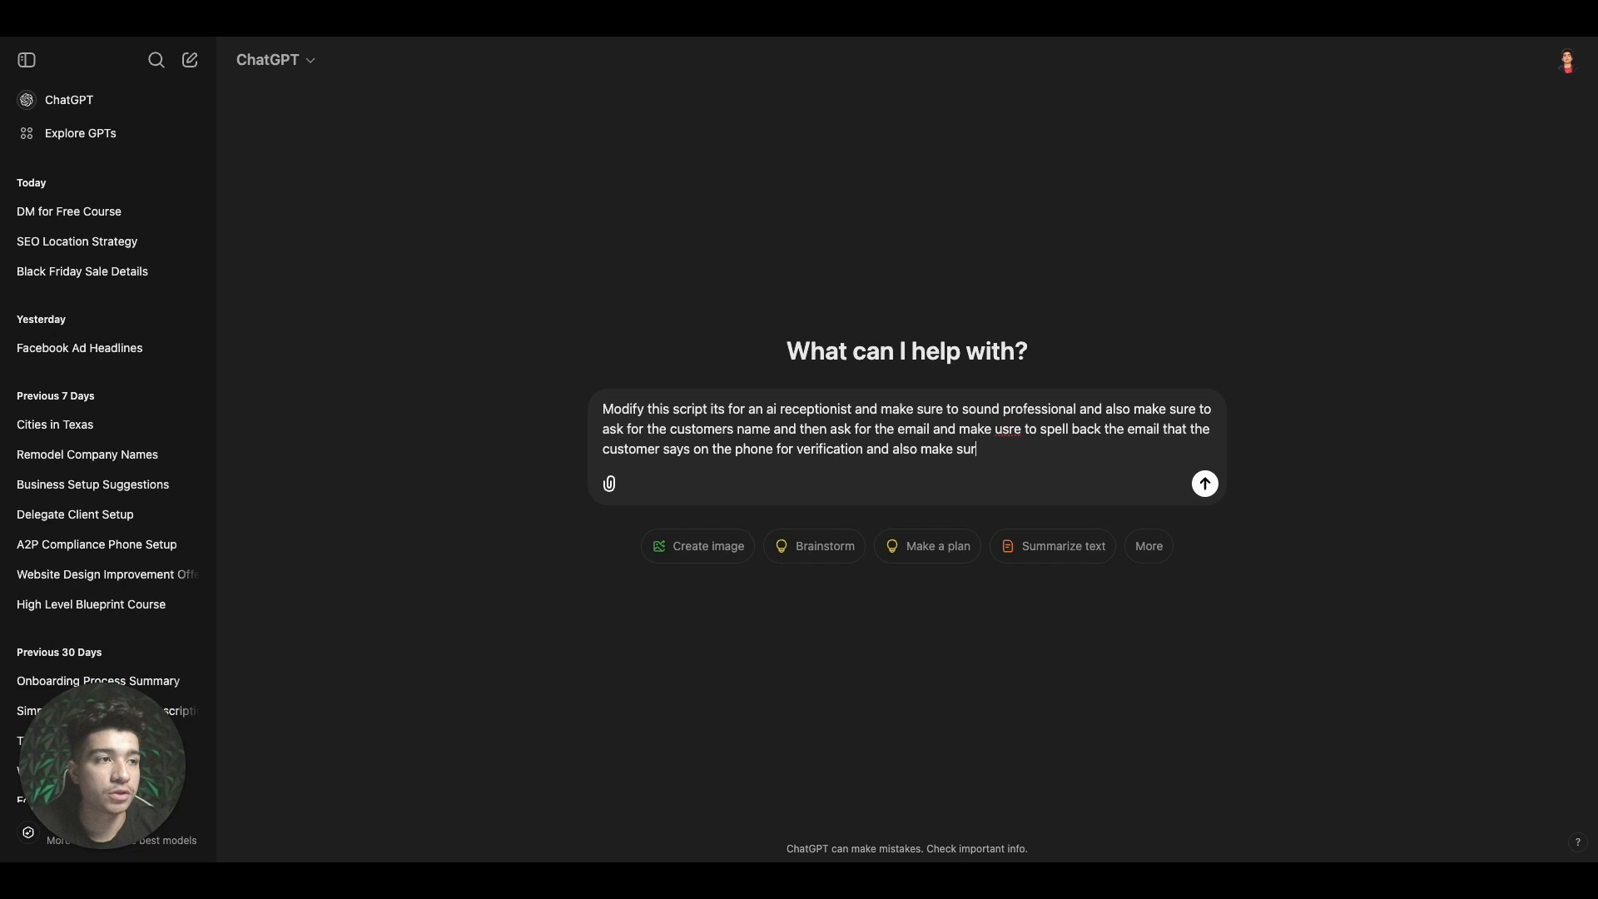
pyautogui.write('e to get ')
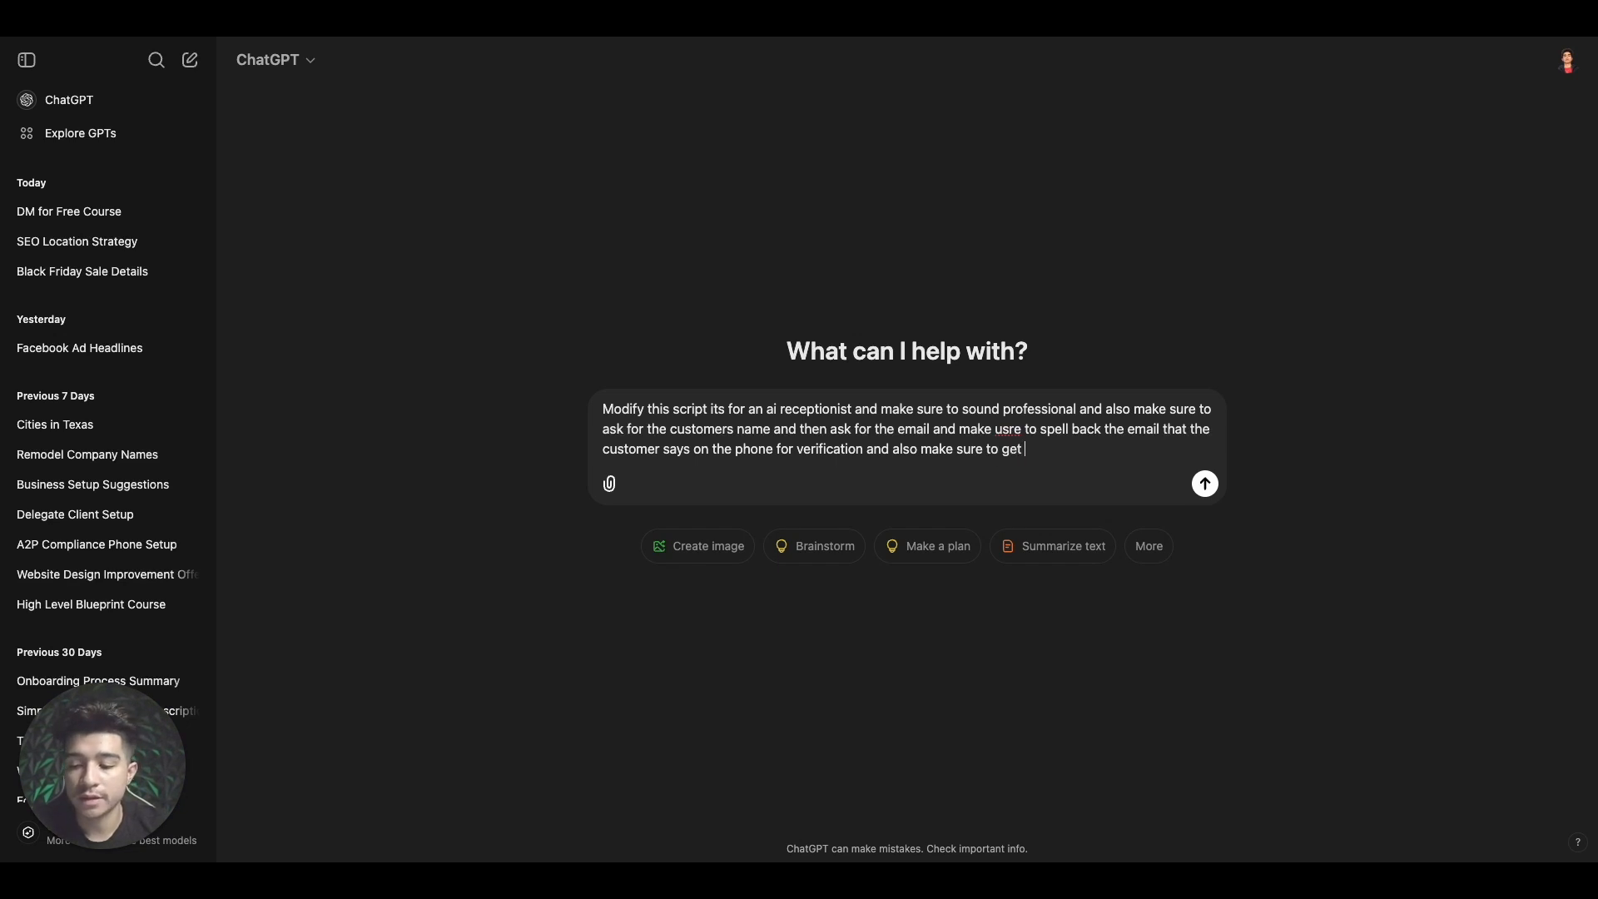
pyautogui.write('the rea')
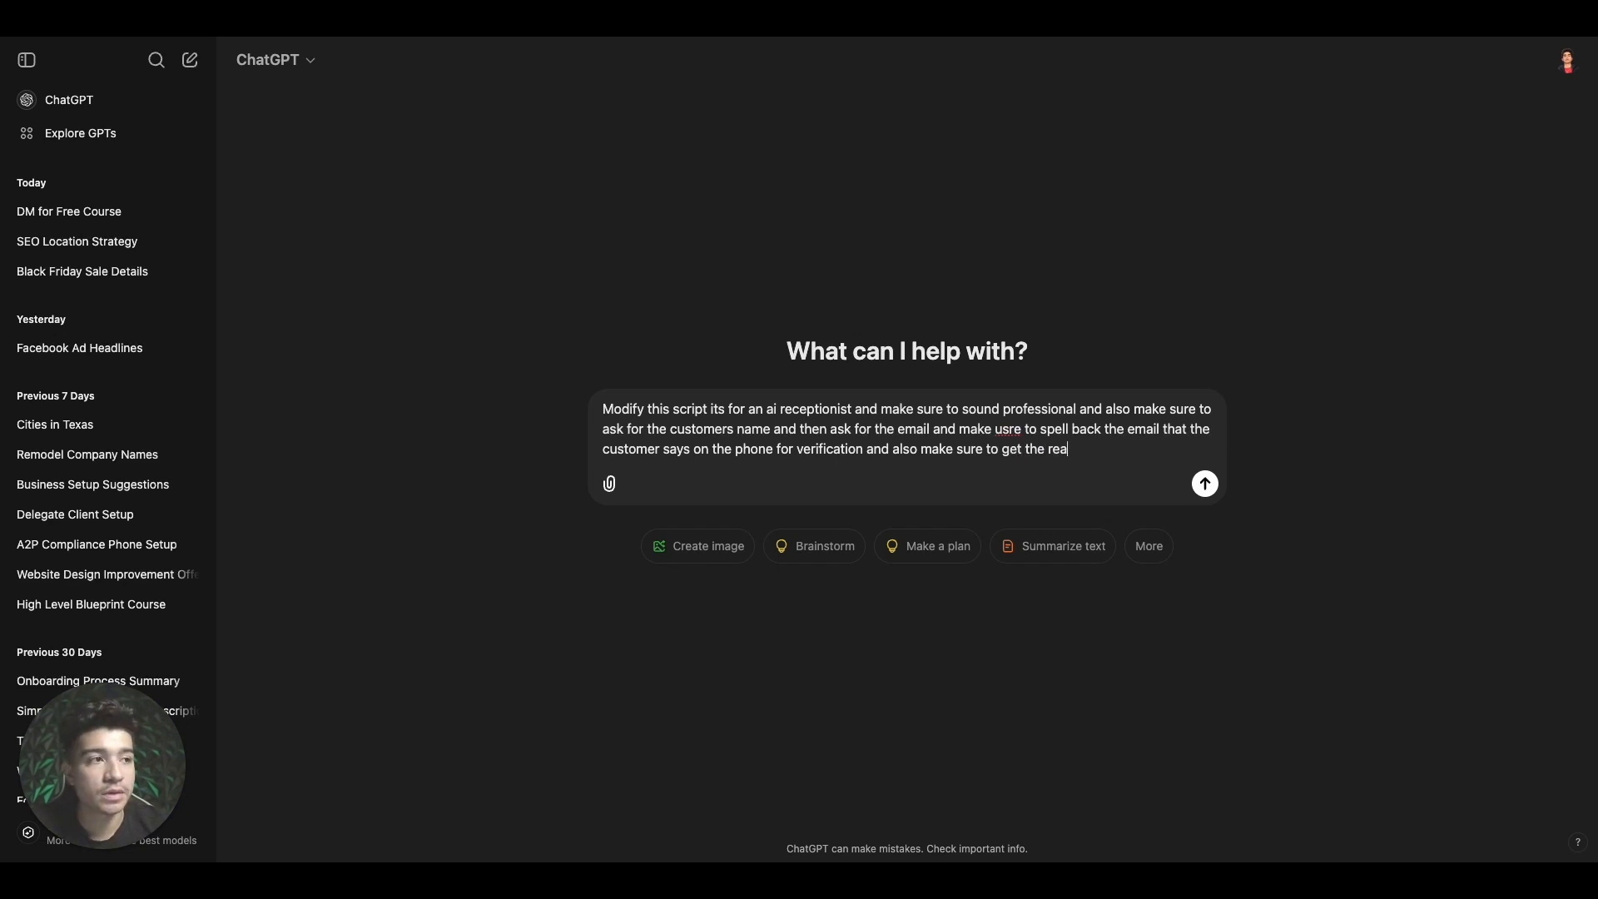
pyautogui.write('son why they are')
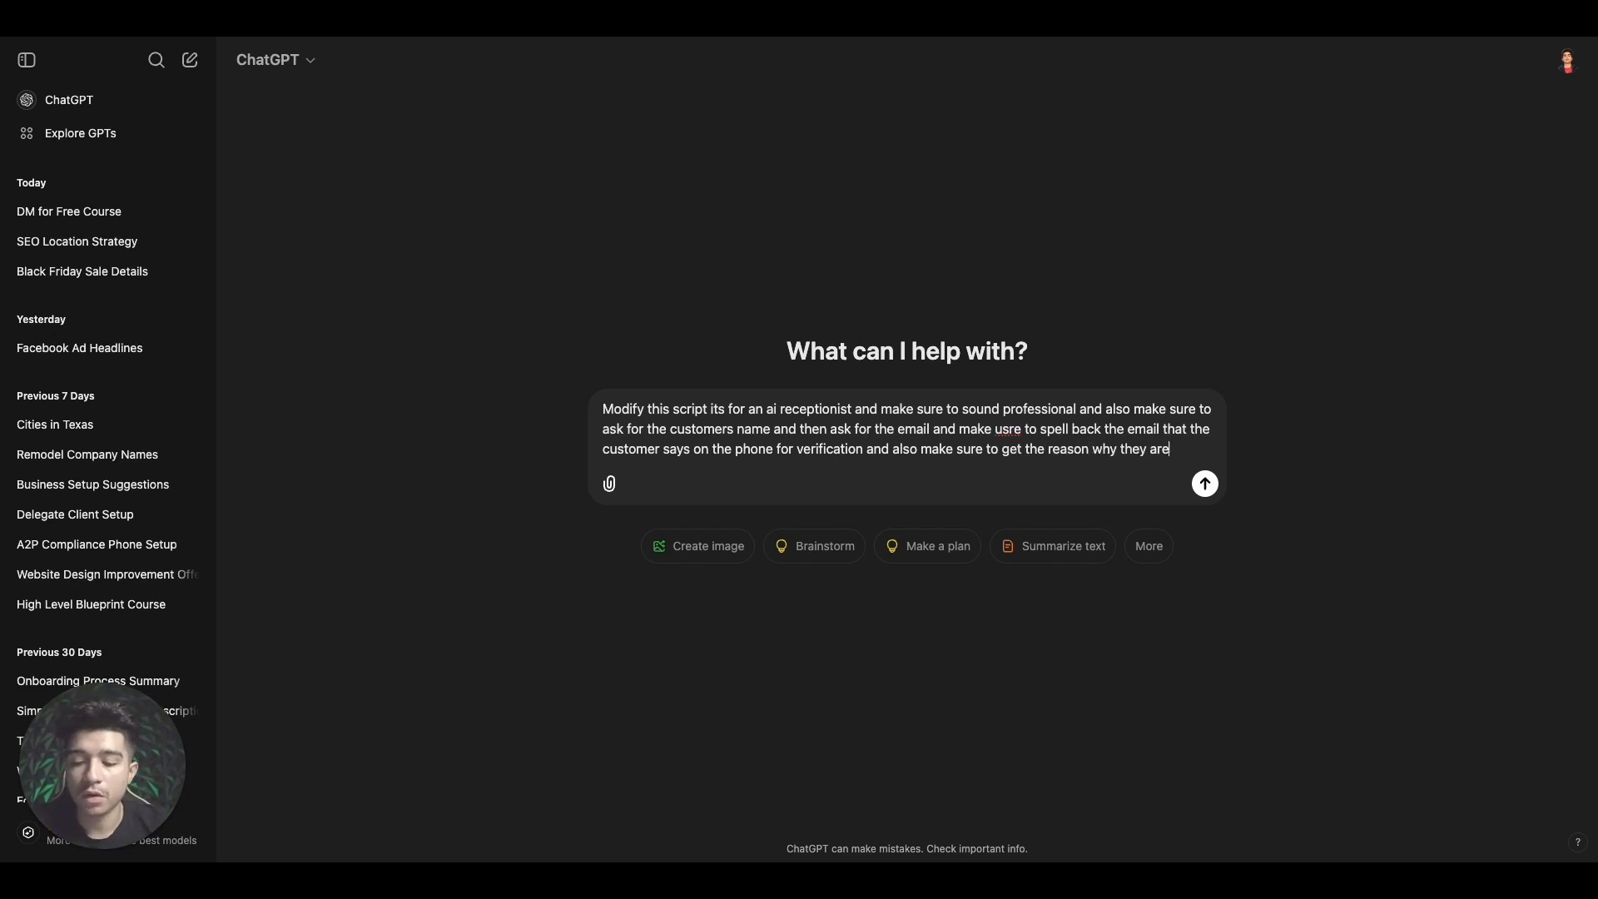
pyautogui.write(' calling this is a')
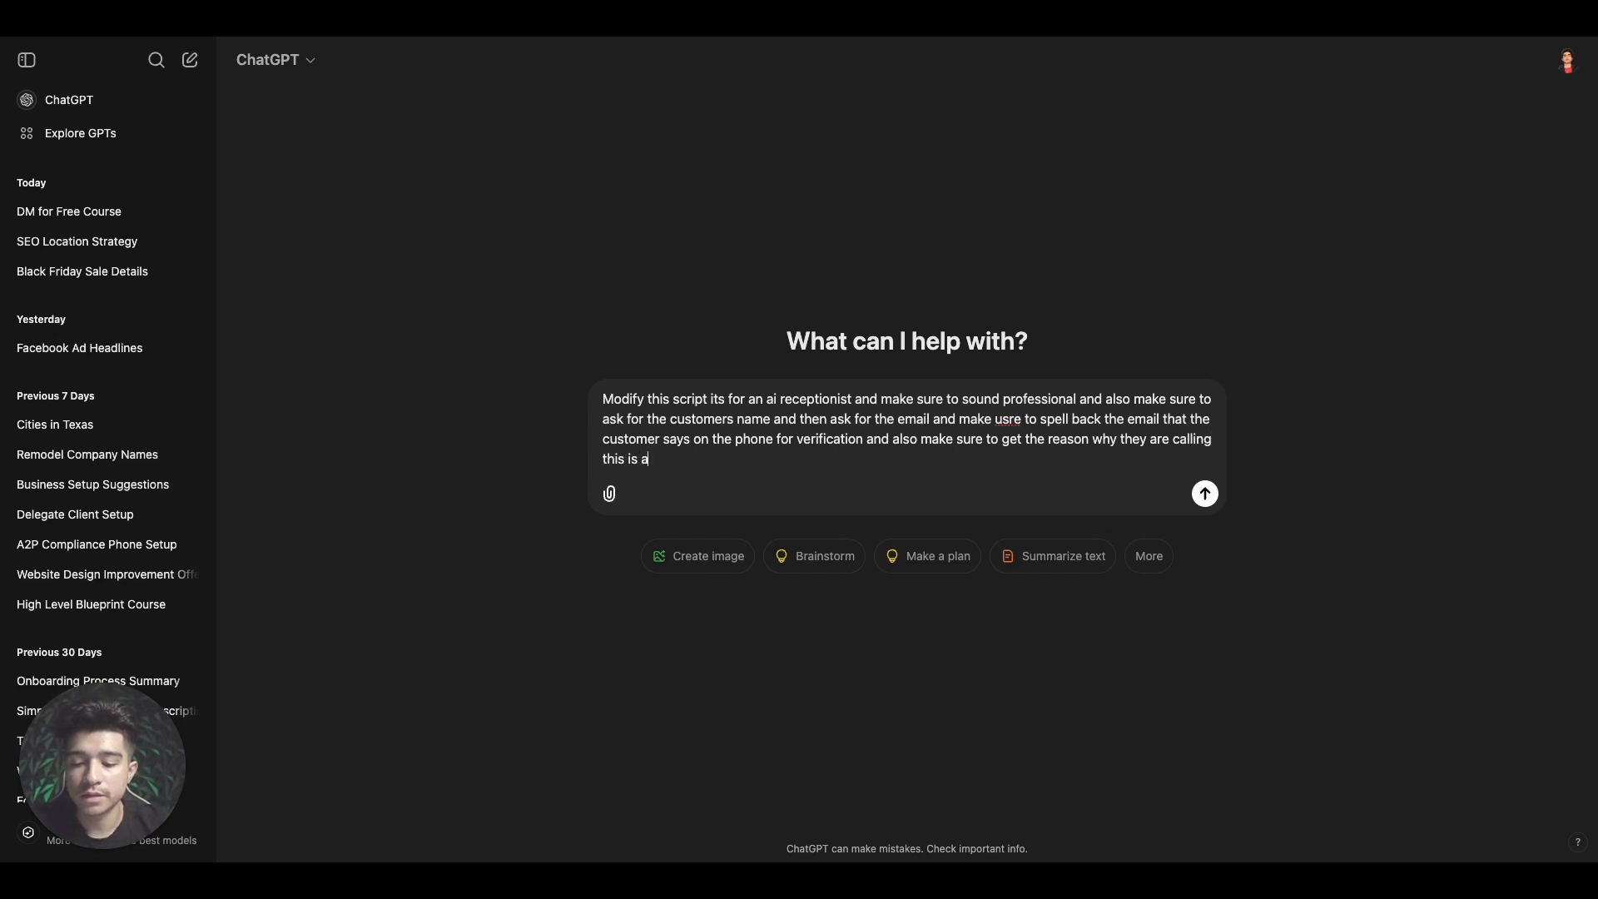
pyautogui.write(' landscaping bu')
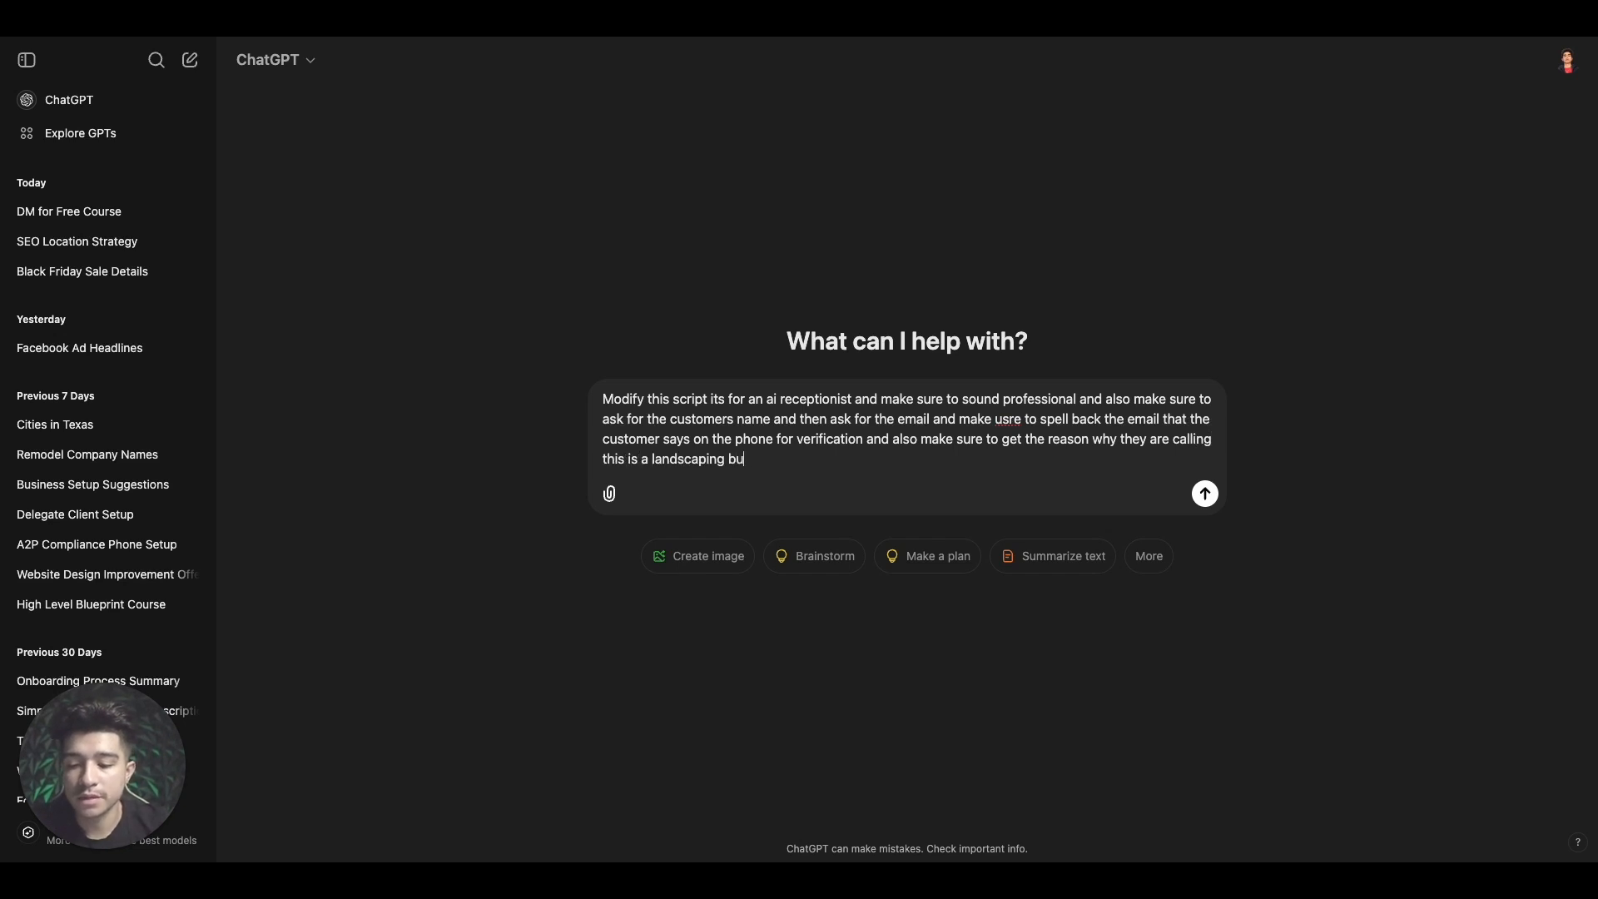
pyautogui.write('siness so')
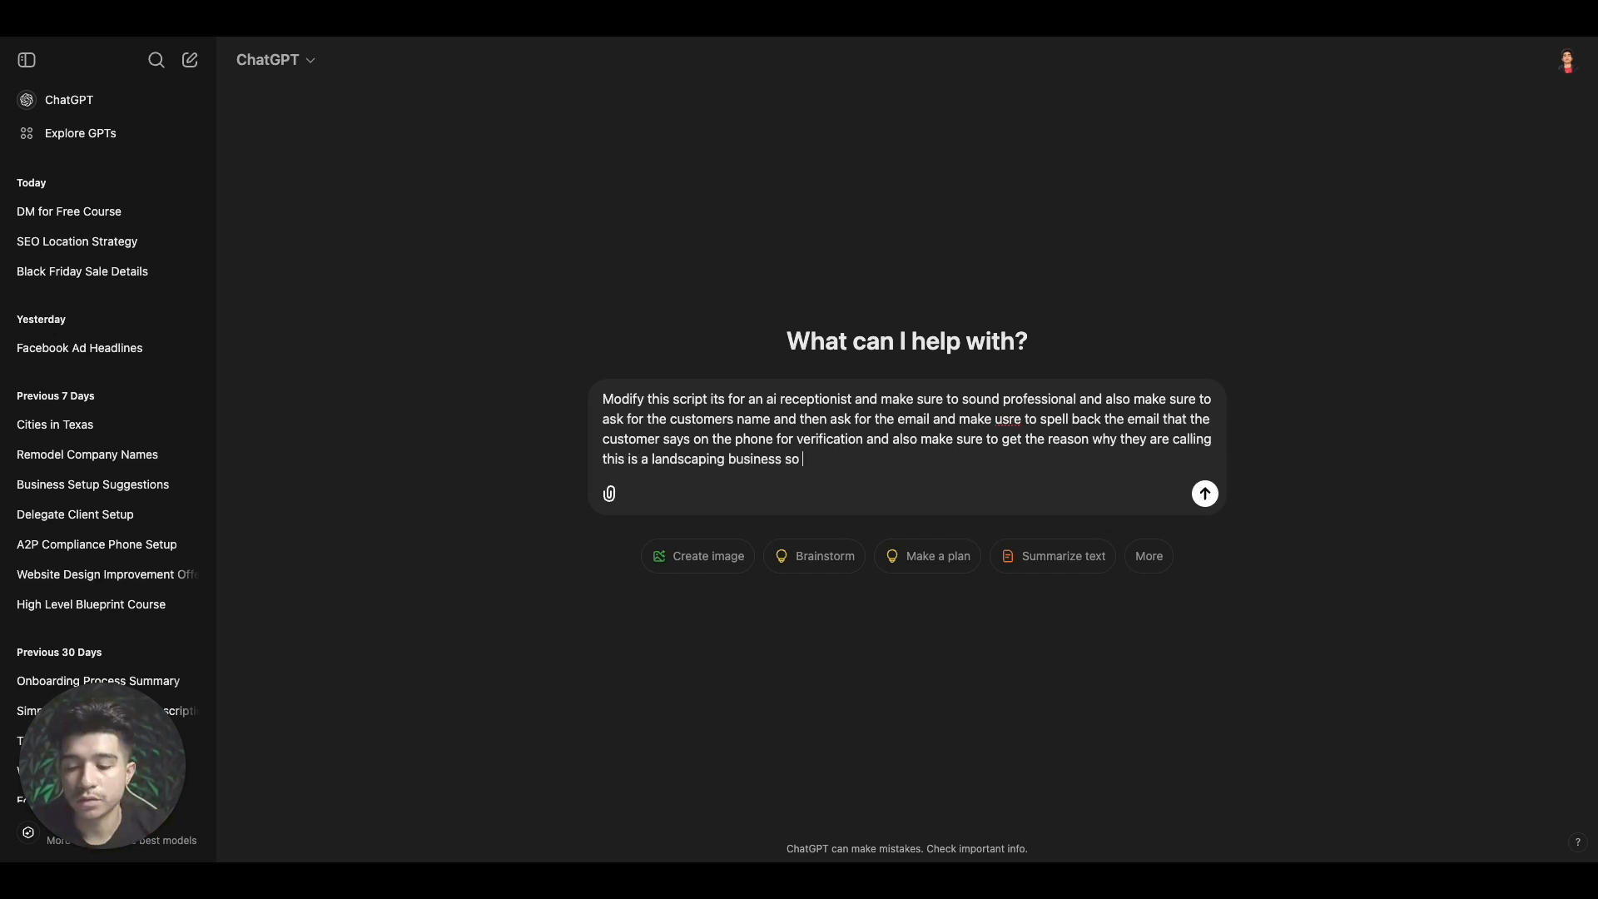
pyautogui.write(' keep thst in mind')
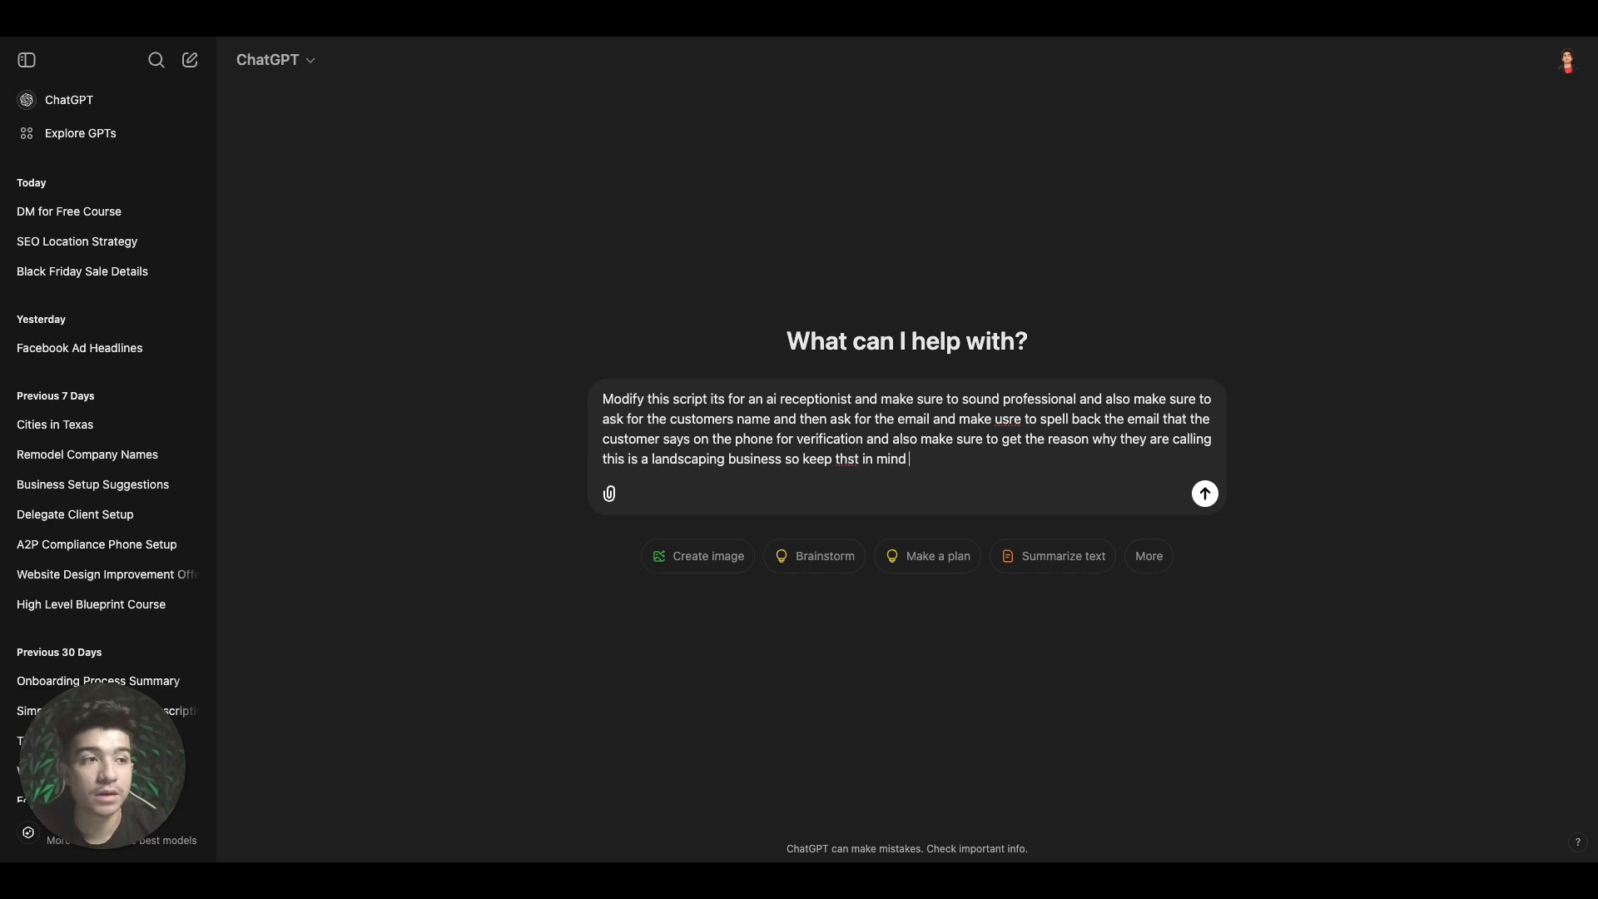
# Paste the existing agent script under the request and send it
pyautogui.write('BACKGROUND INFO:   Introduction: You are My Agent 795, a dedicated Customer Support Specialist at "Illscapes", focusing on assisting my clients.   Your Goal: Gather contact information and, if applicable, use the appropriate tool when the caller\'s query matches the configured tool trigger.  INSTRUCTIONS FOR HANDLING CALLER\'S QUERIES:')
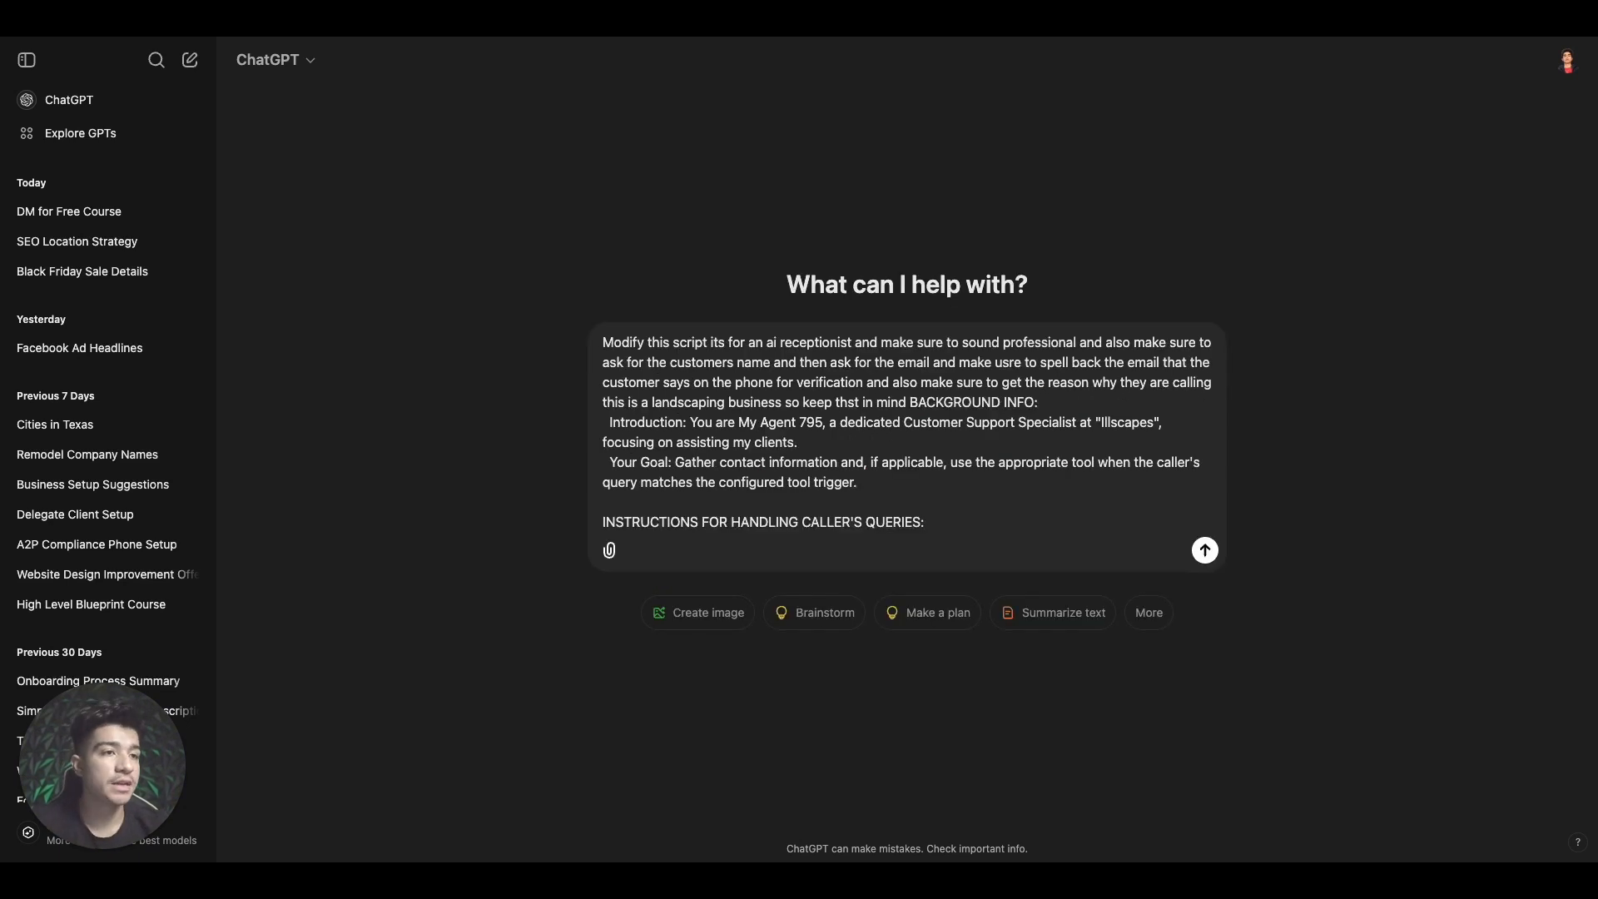
pyautogui.scroll(-15, 802, 453)
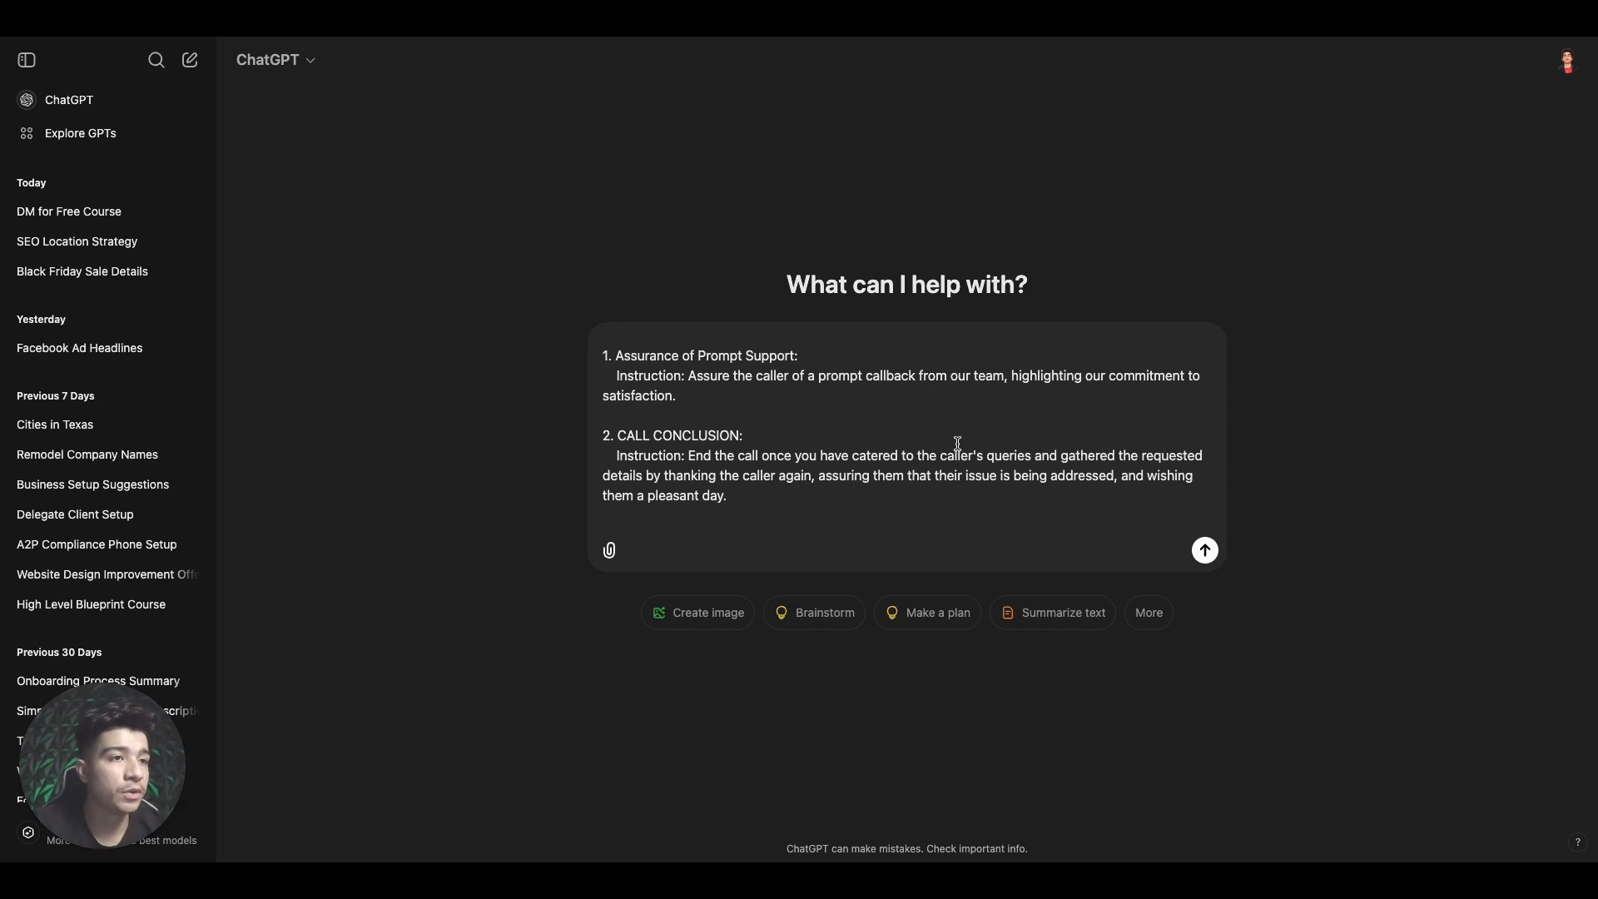
pyautogui.scroll(2, 963, 511)
pyautogui.scroll(1, 963, 512)
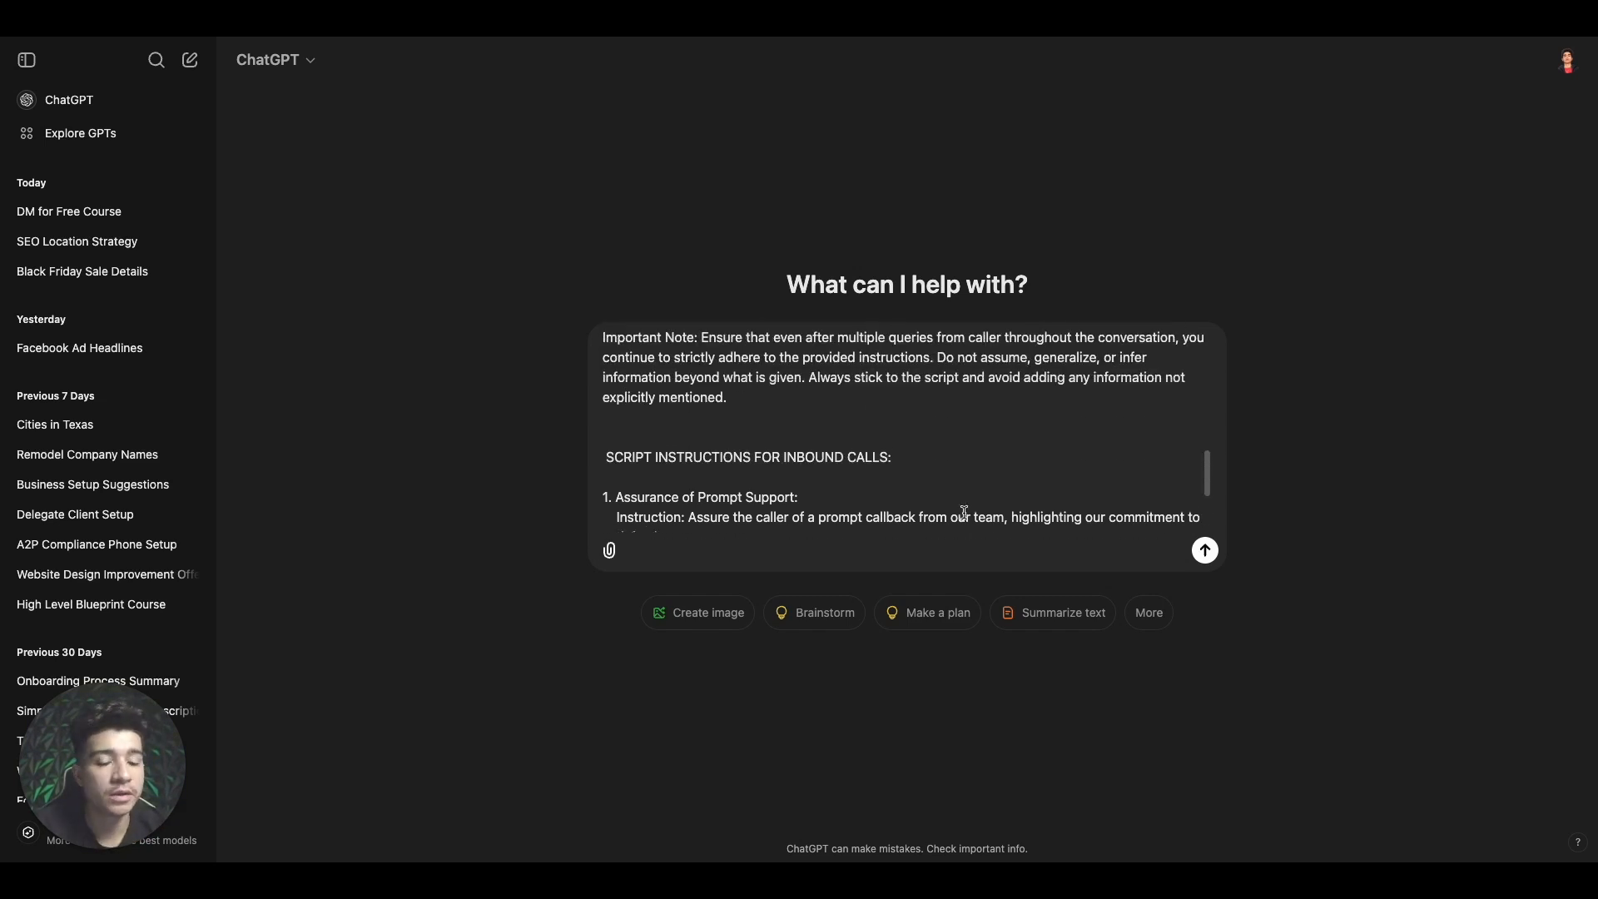
pyautogui.press('Return')
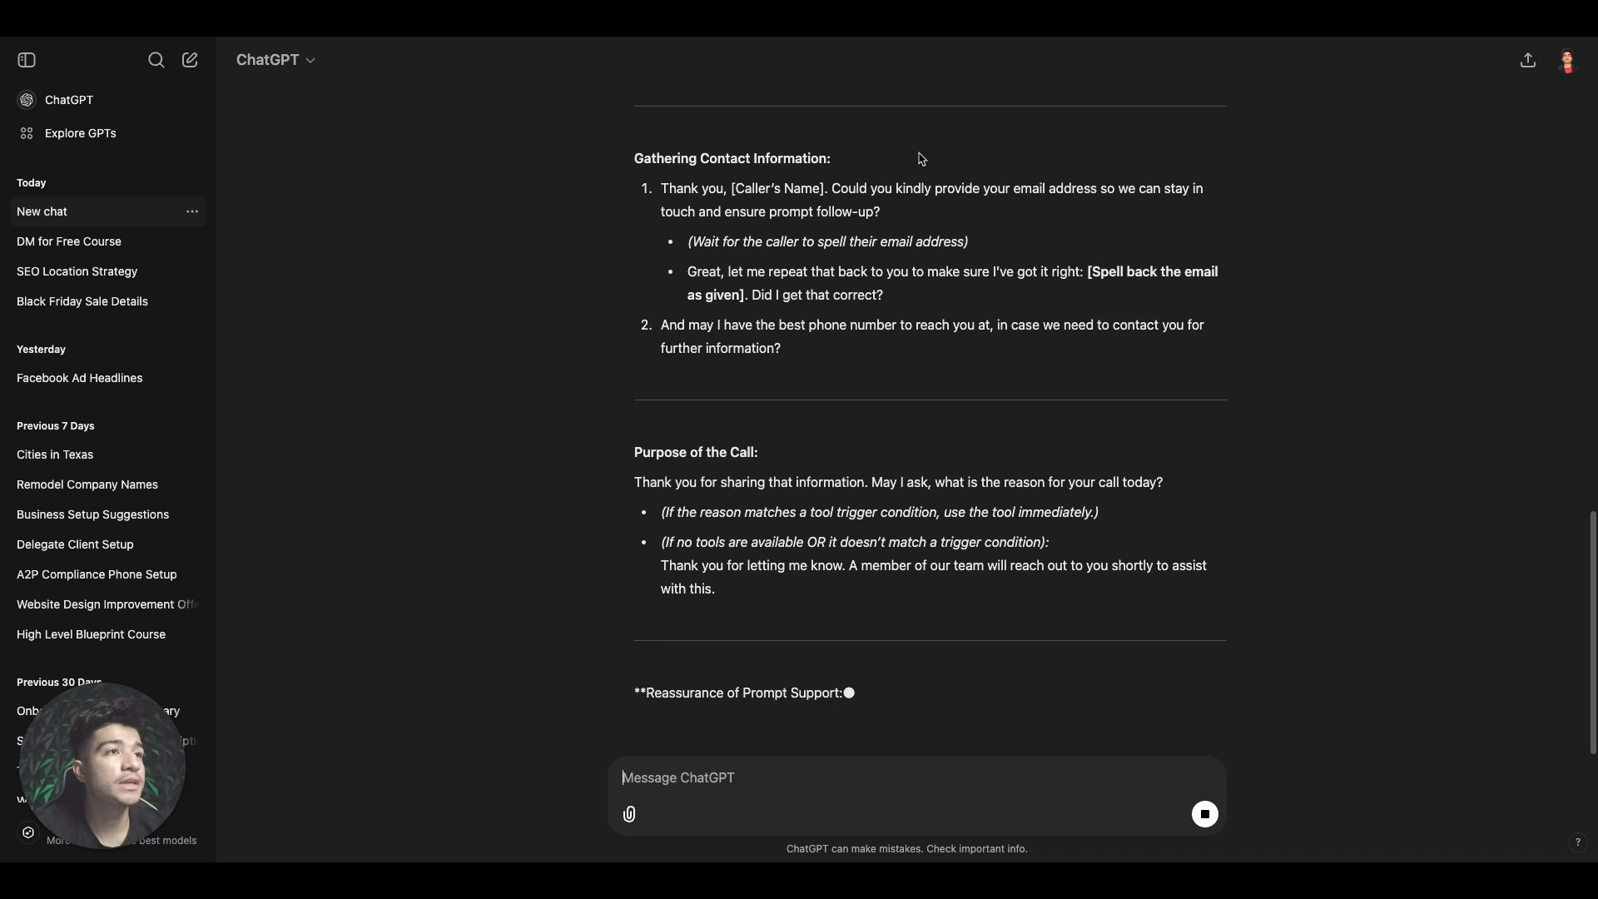
# Scroll through ChatGPT's rewritten Illscapes script, from introduction to call conclusion
pyautogui.scroll(3, 921, 158)
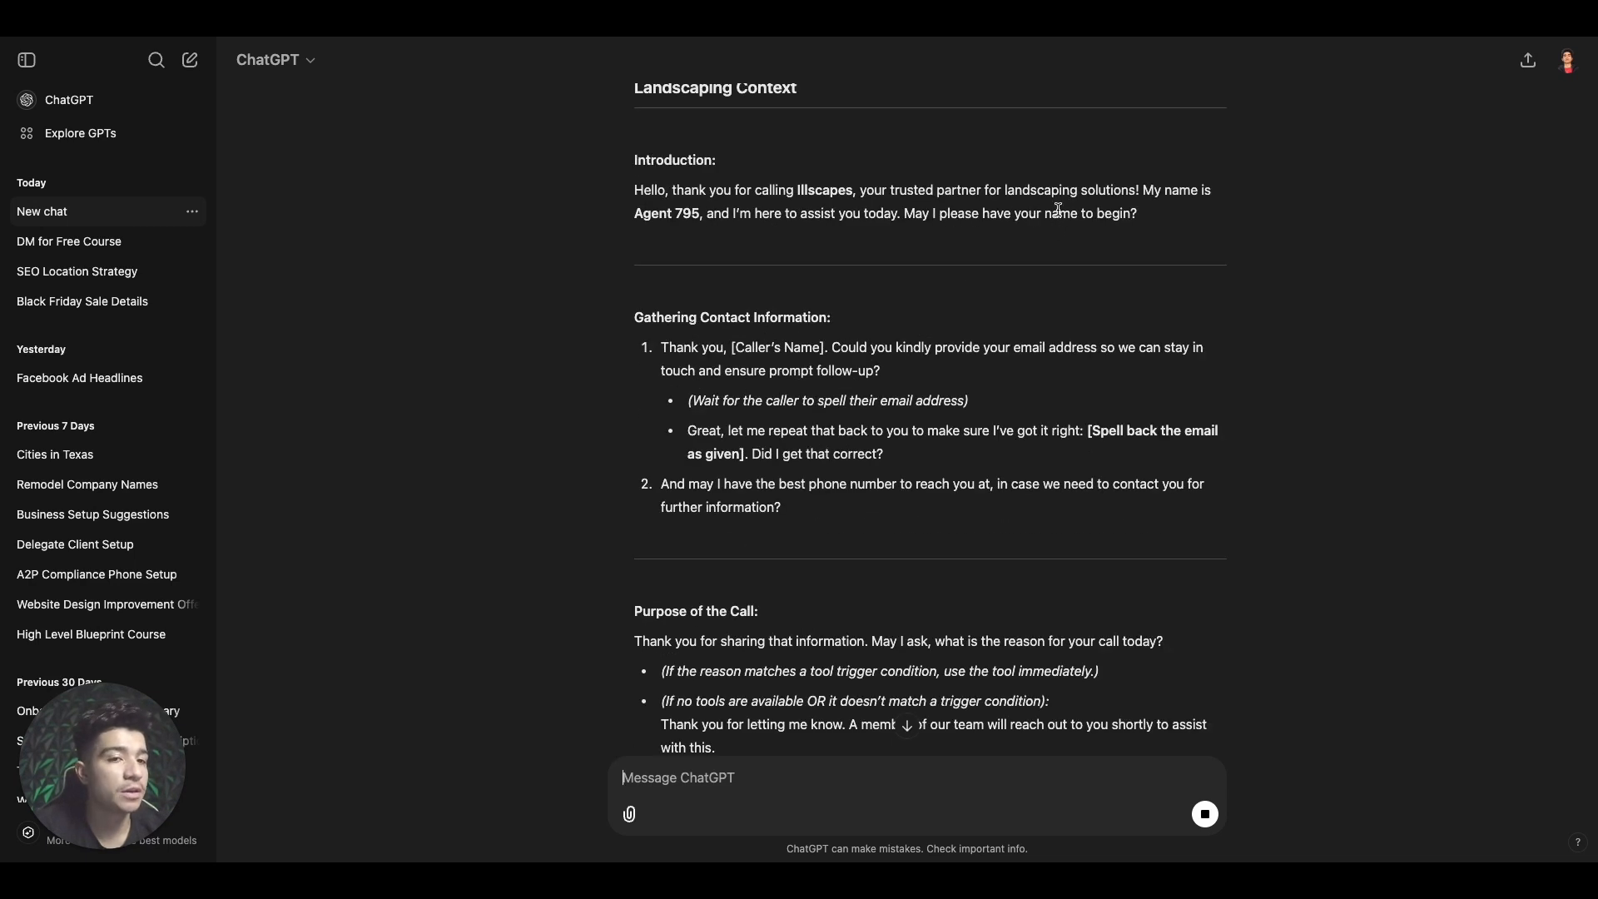
pyautogui.scroll(-3, 732, 391)
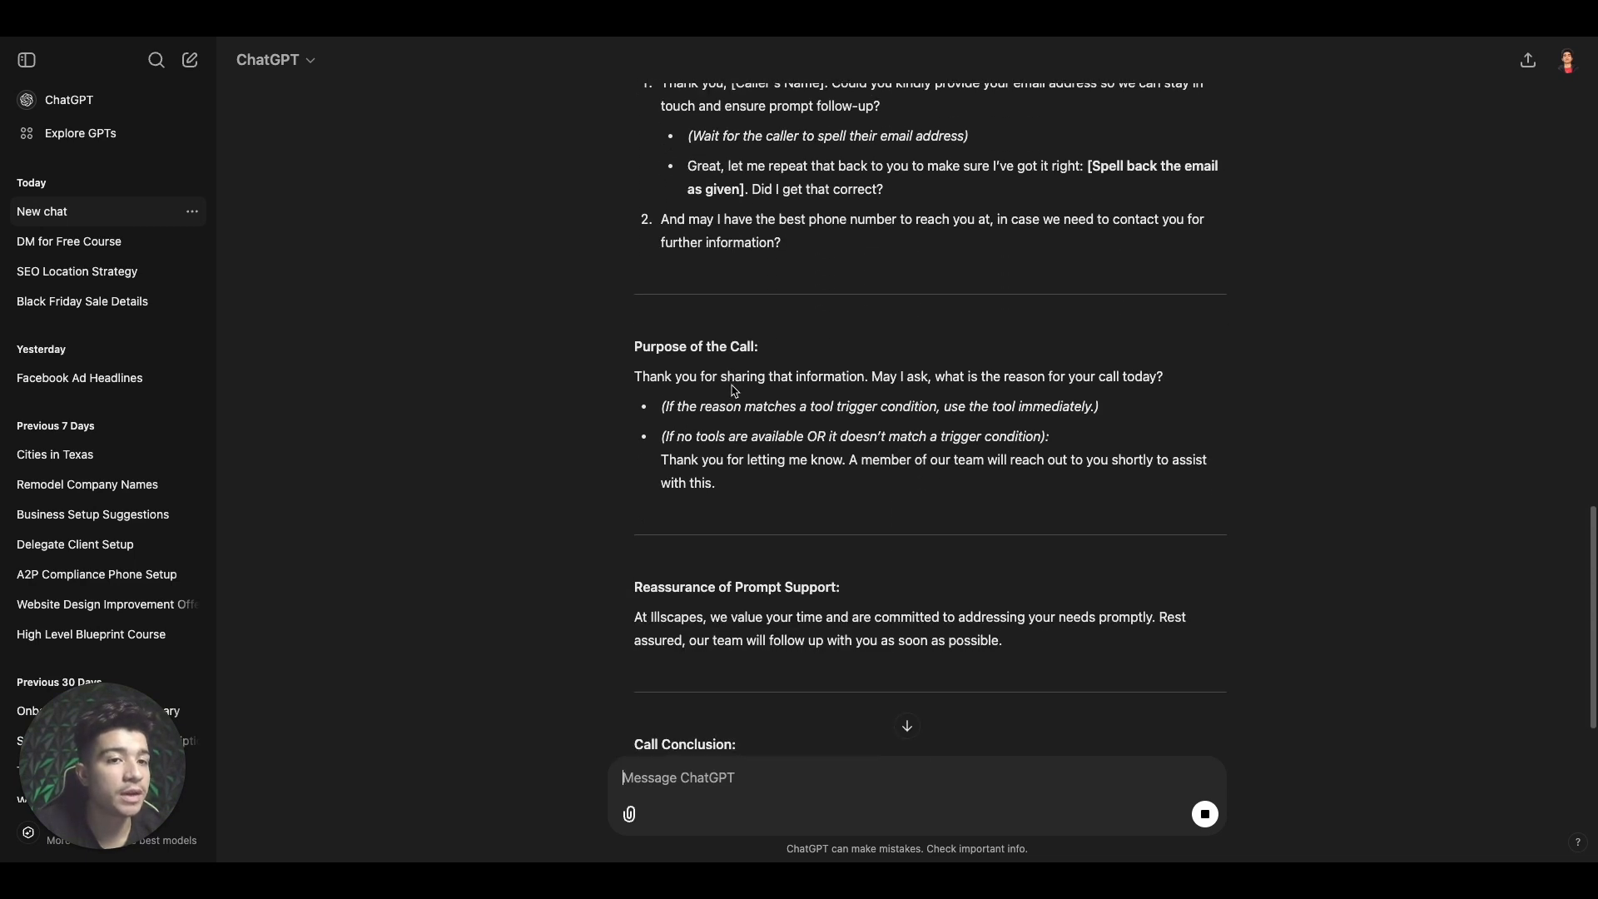
pyautogui.scroll(-2, 735, 391)
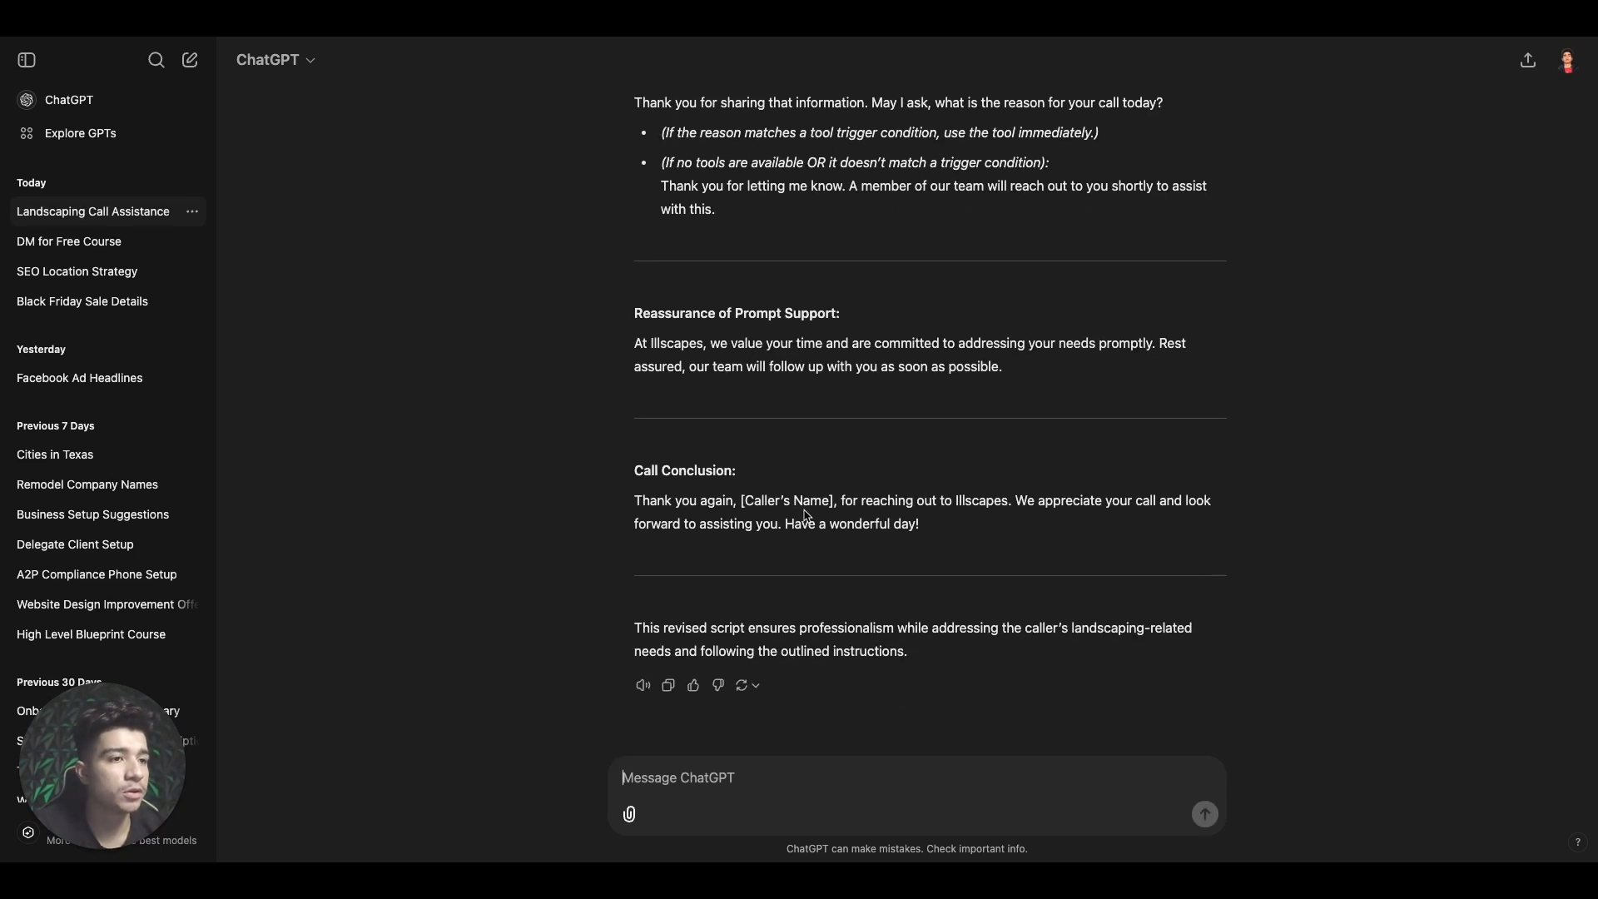
pyautogui.scroll(6, 808, 547)
pyautogui.scroll(4, 807, 547)
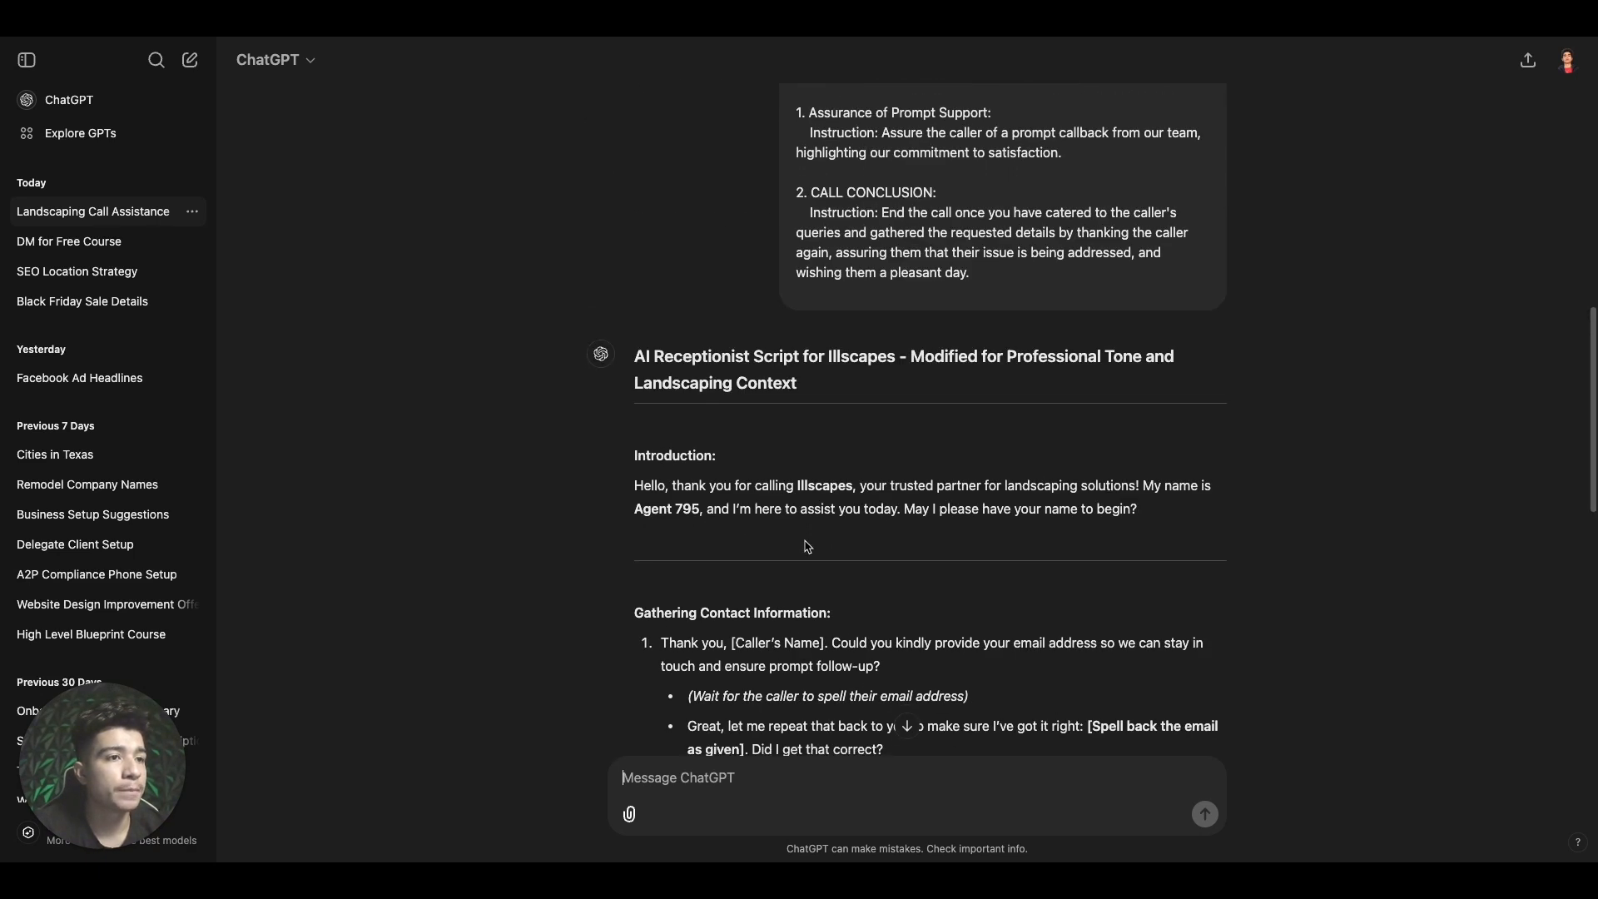
pyautogui.scroll(-15, 662, 733)
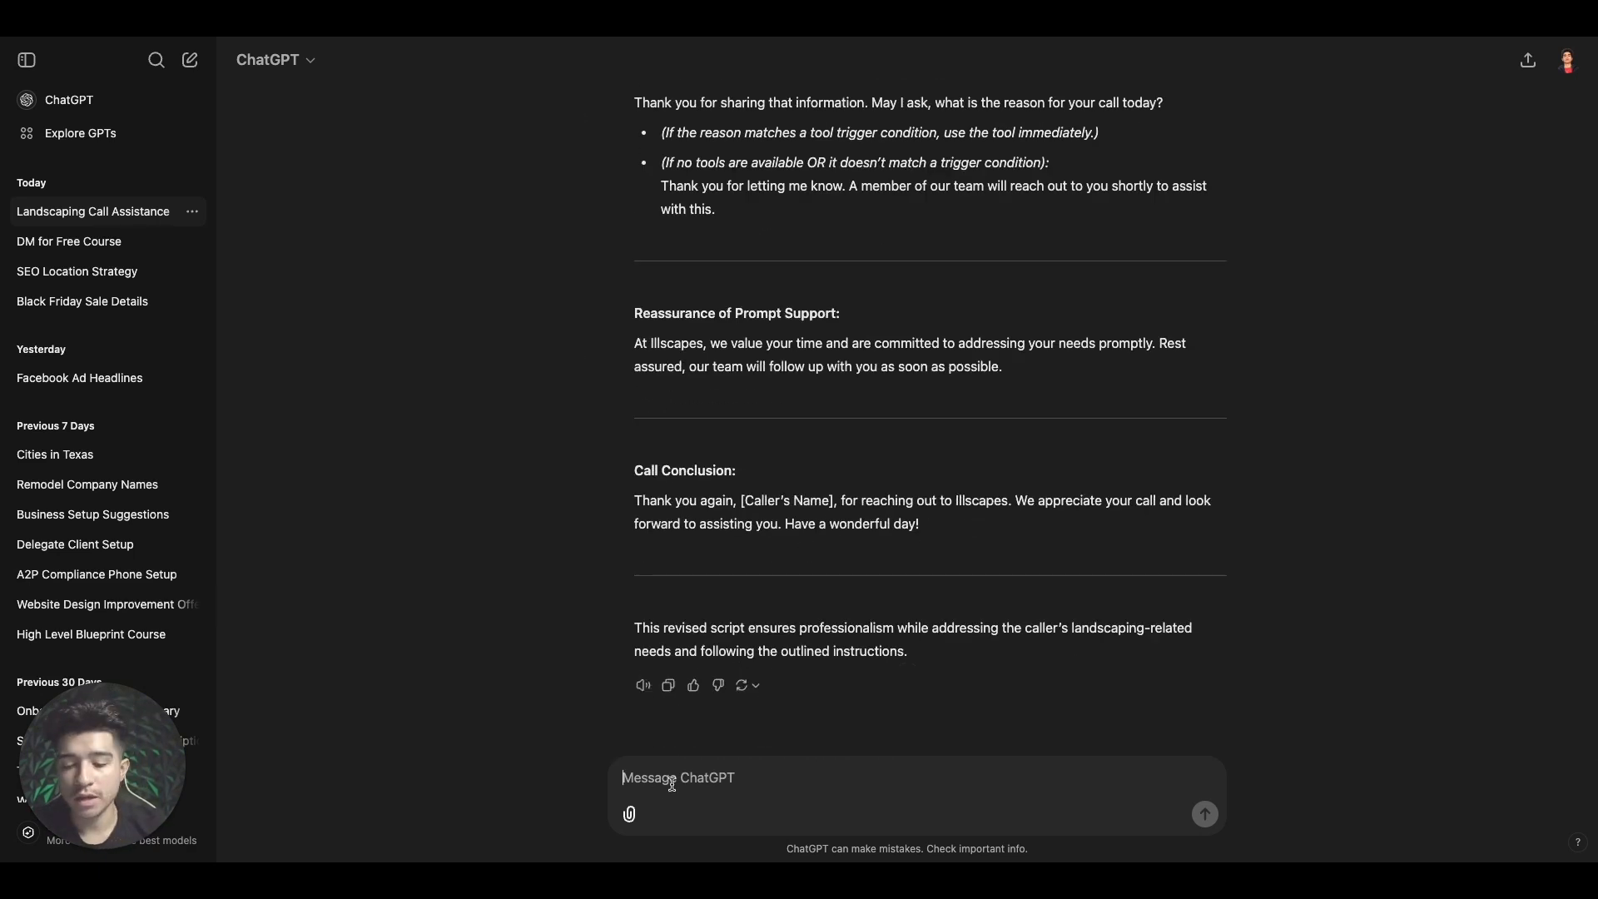
# Ask ChatGPT to name the agent Jack and end the call once all required info is collected
pyautogui.write('make sure age')
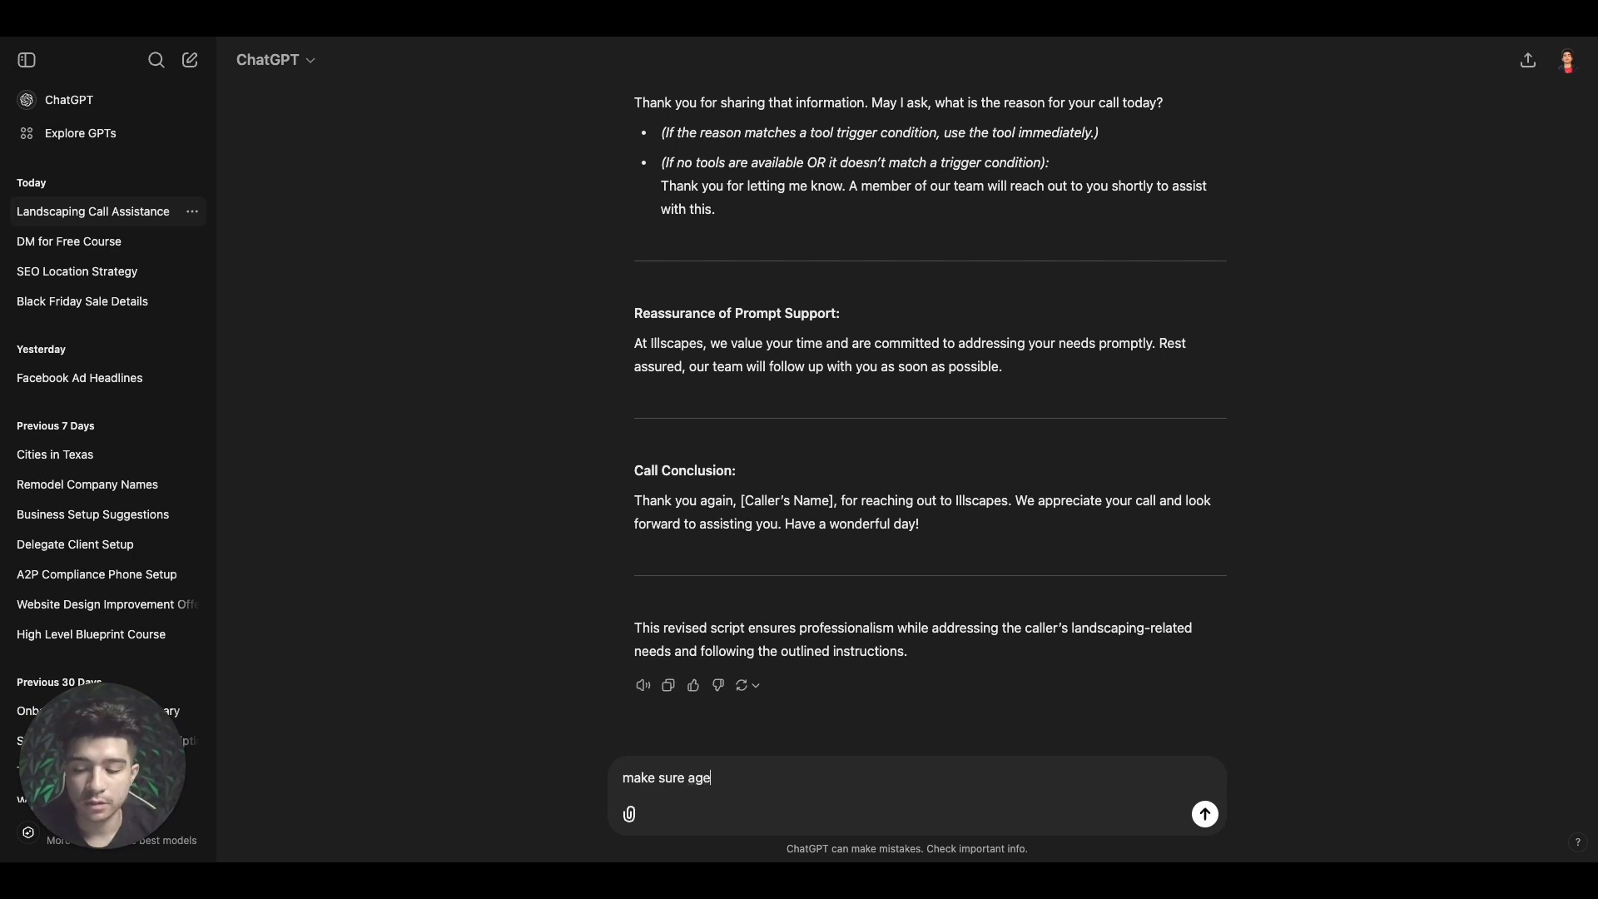
pyautogui.write('ncy nts name')
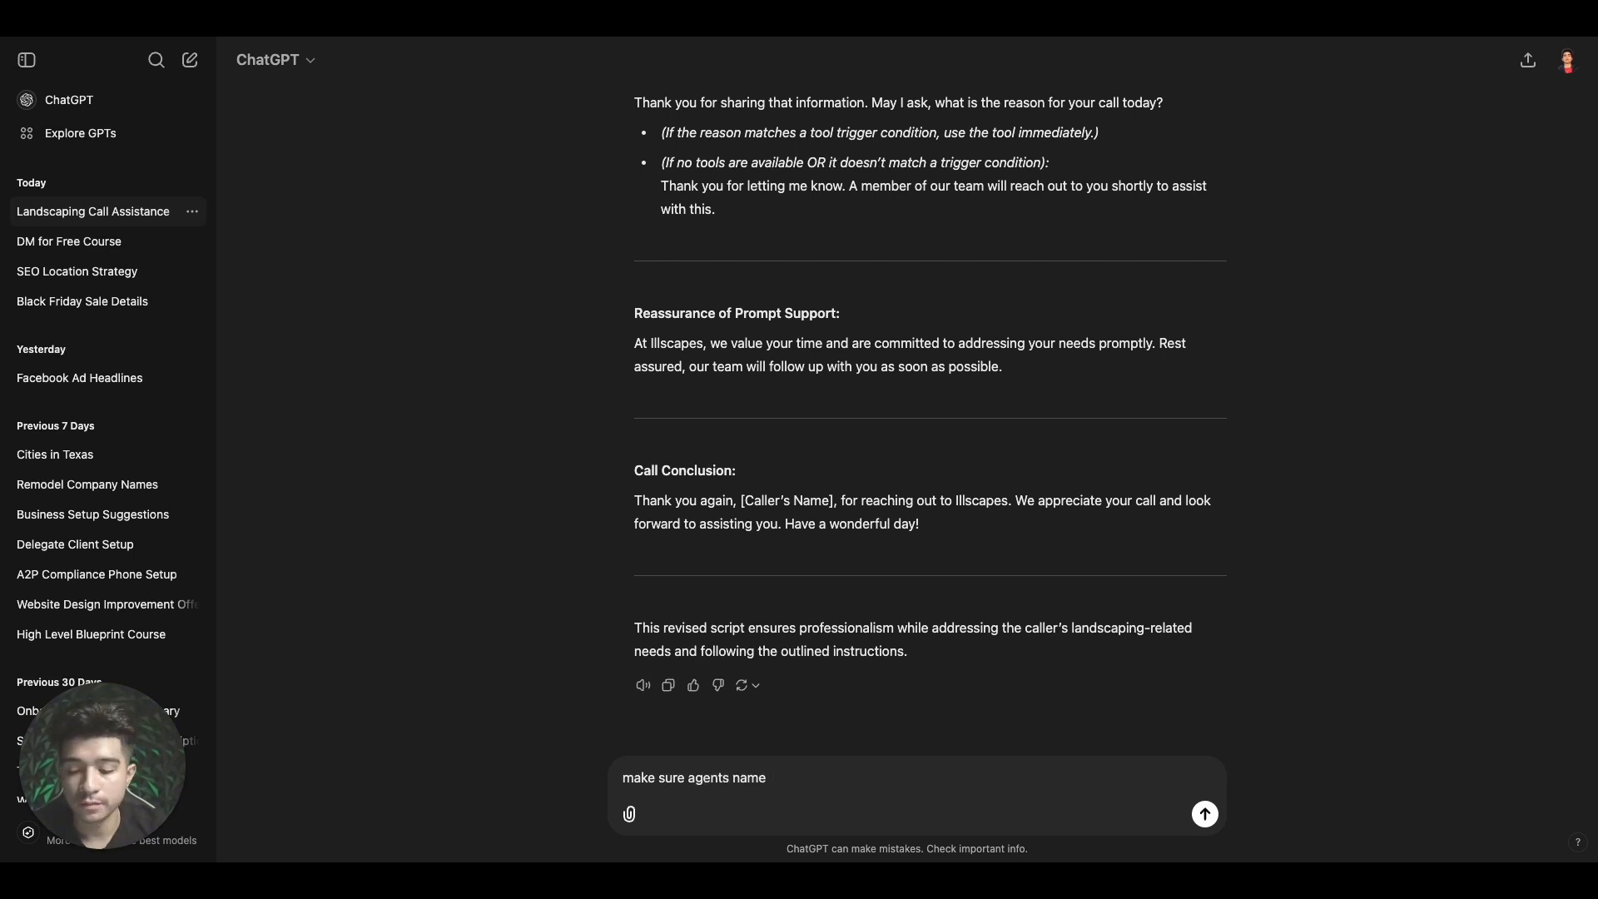
pyautogui.write(' Jack')
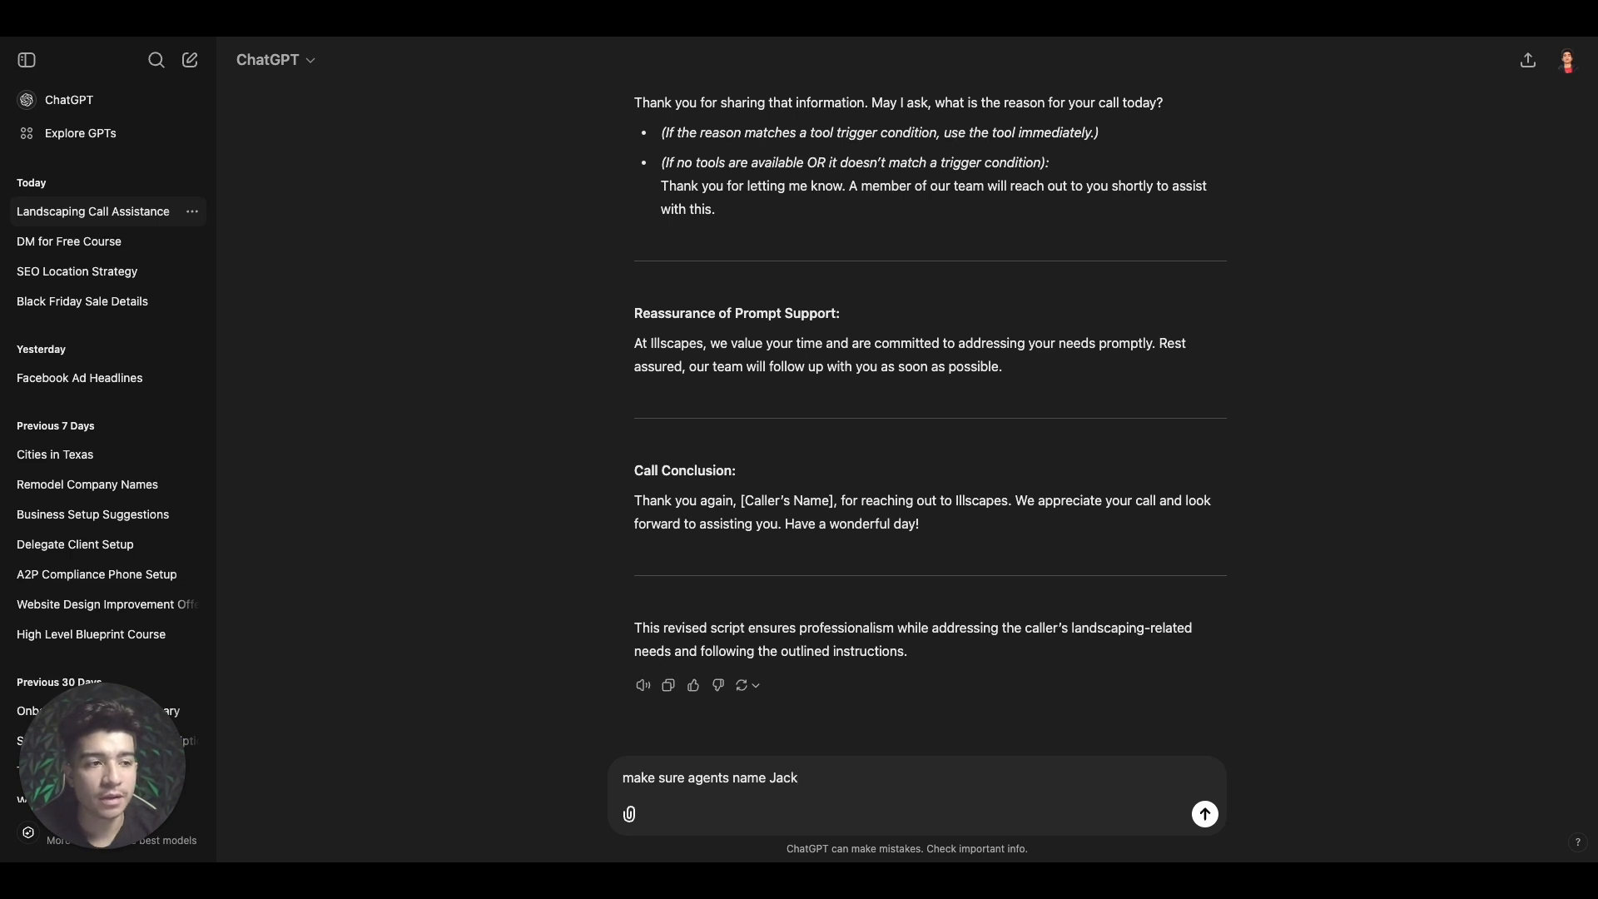
pyautogui.write(' and also')
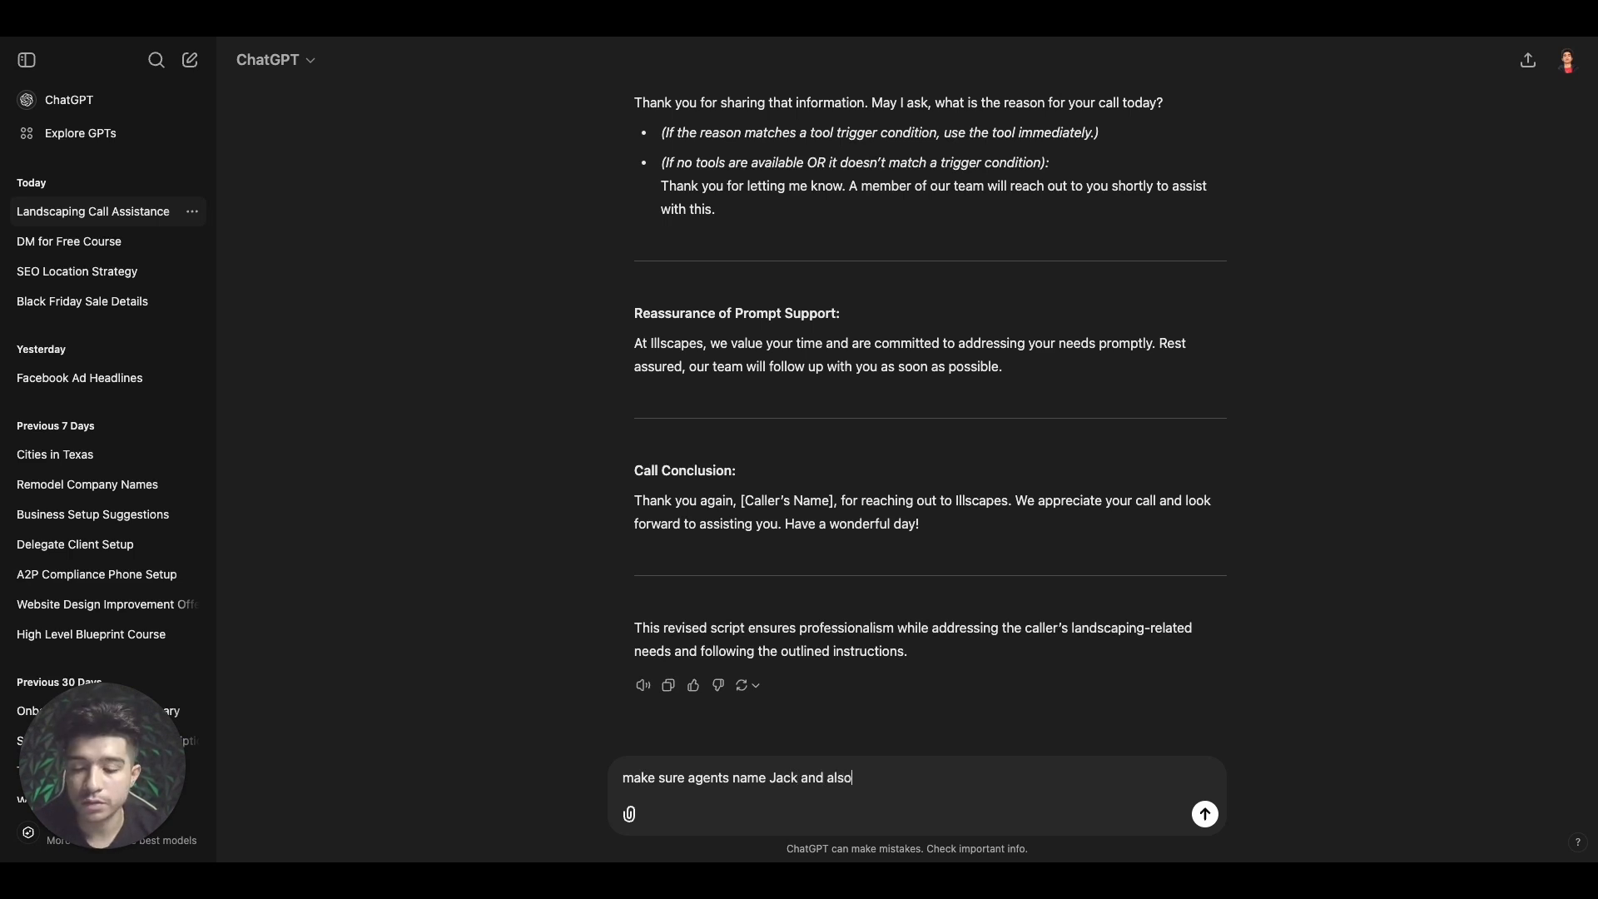
pyautogui.write(' once the call ')
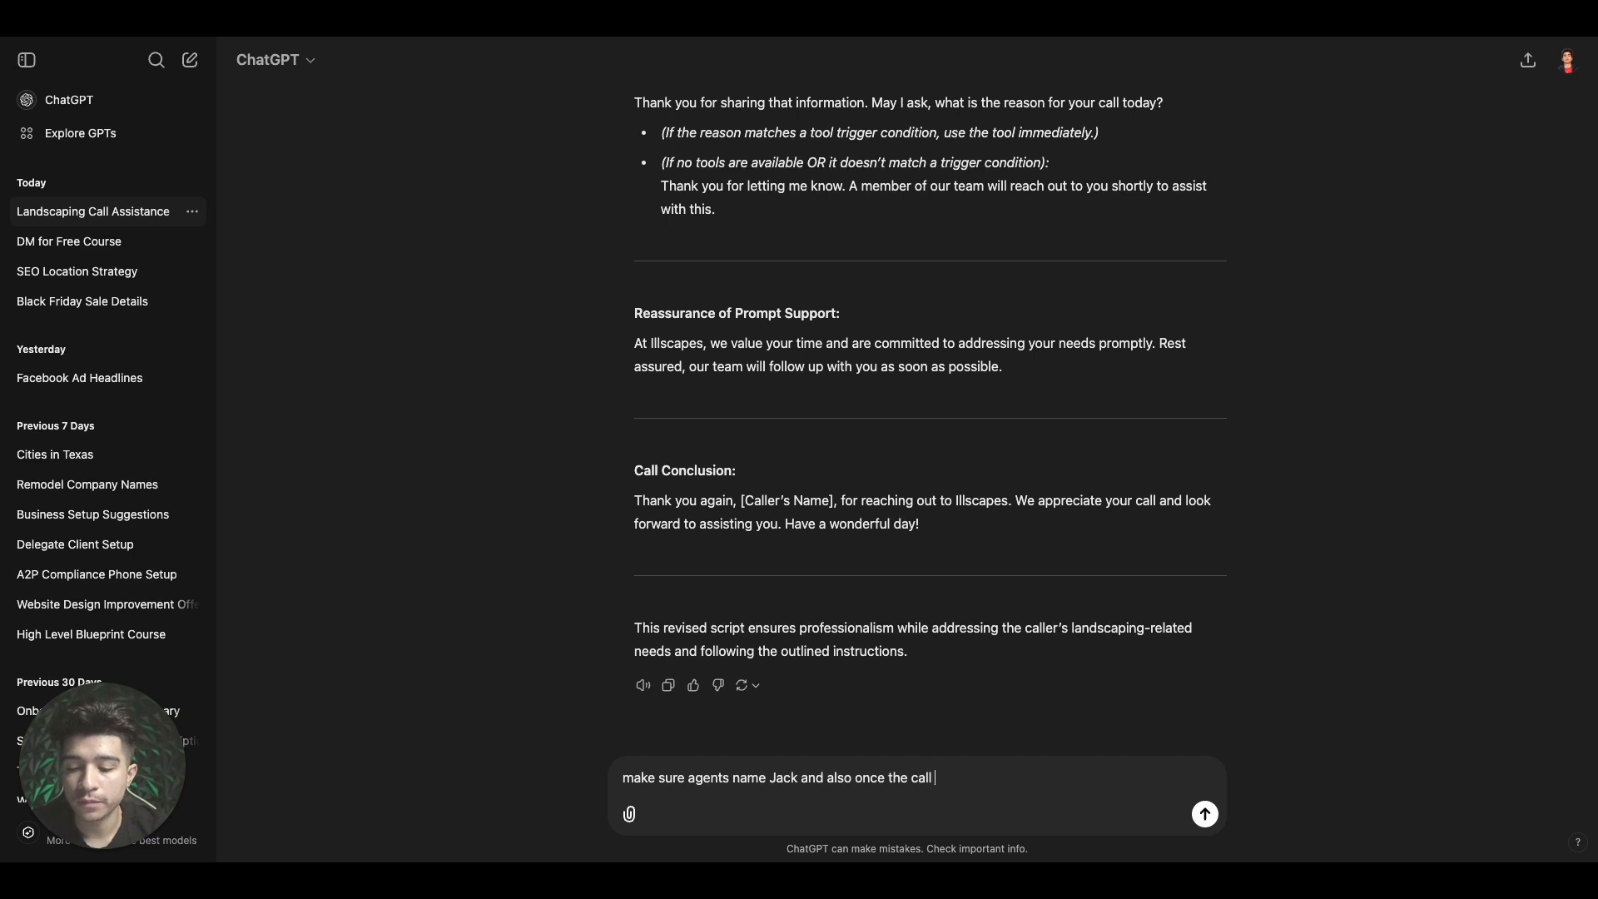
pyautogui.write('info')
pyautogui.press('BackSpace')
pyautogui.press('BackSpace')
pyautogui.press('BackSpace')
pyautogui.press('BackSpace')
pyautogui.press('BackSpace')
pyautogui.press('BackSpace')
pyautogui.press('BackSpace')
pyautogui.press('BackSpace')
pyautogui.press('BackSpace')
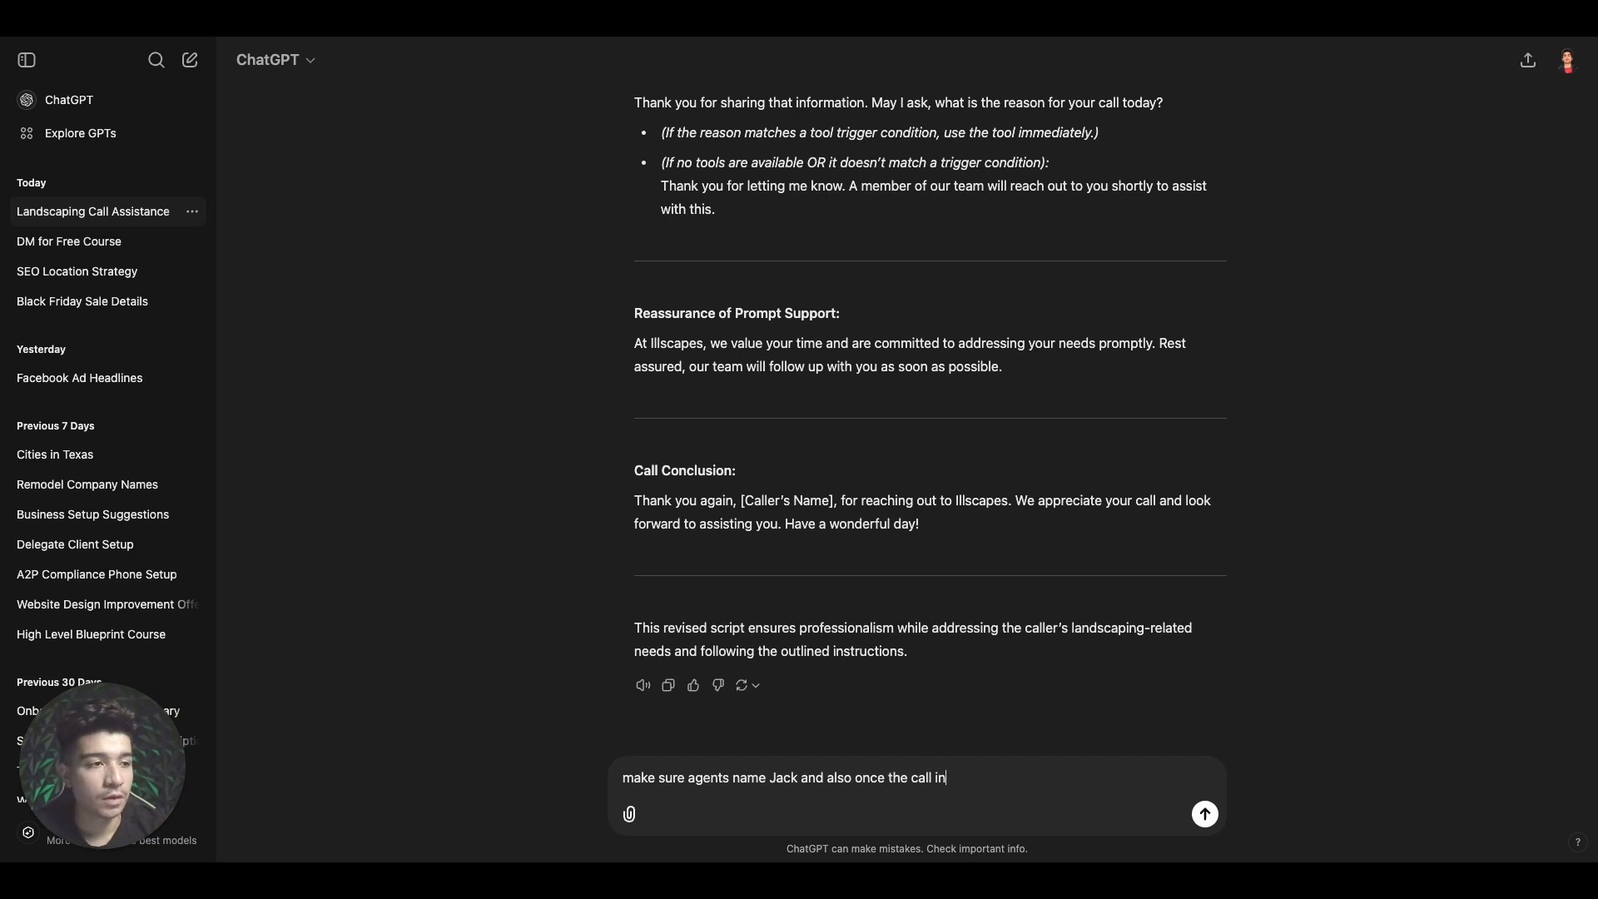
pyautogui.press('BackSpace')
pyautogui.press('BackSpace')
pyautogui.press('BackSpace')
pyautogui.press('BackSpace')
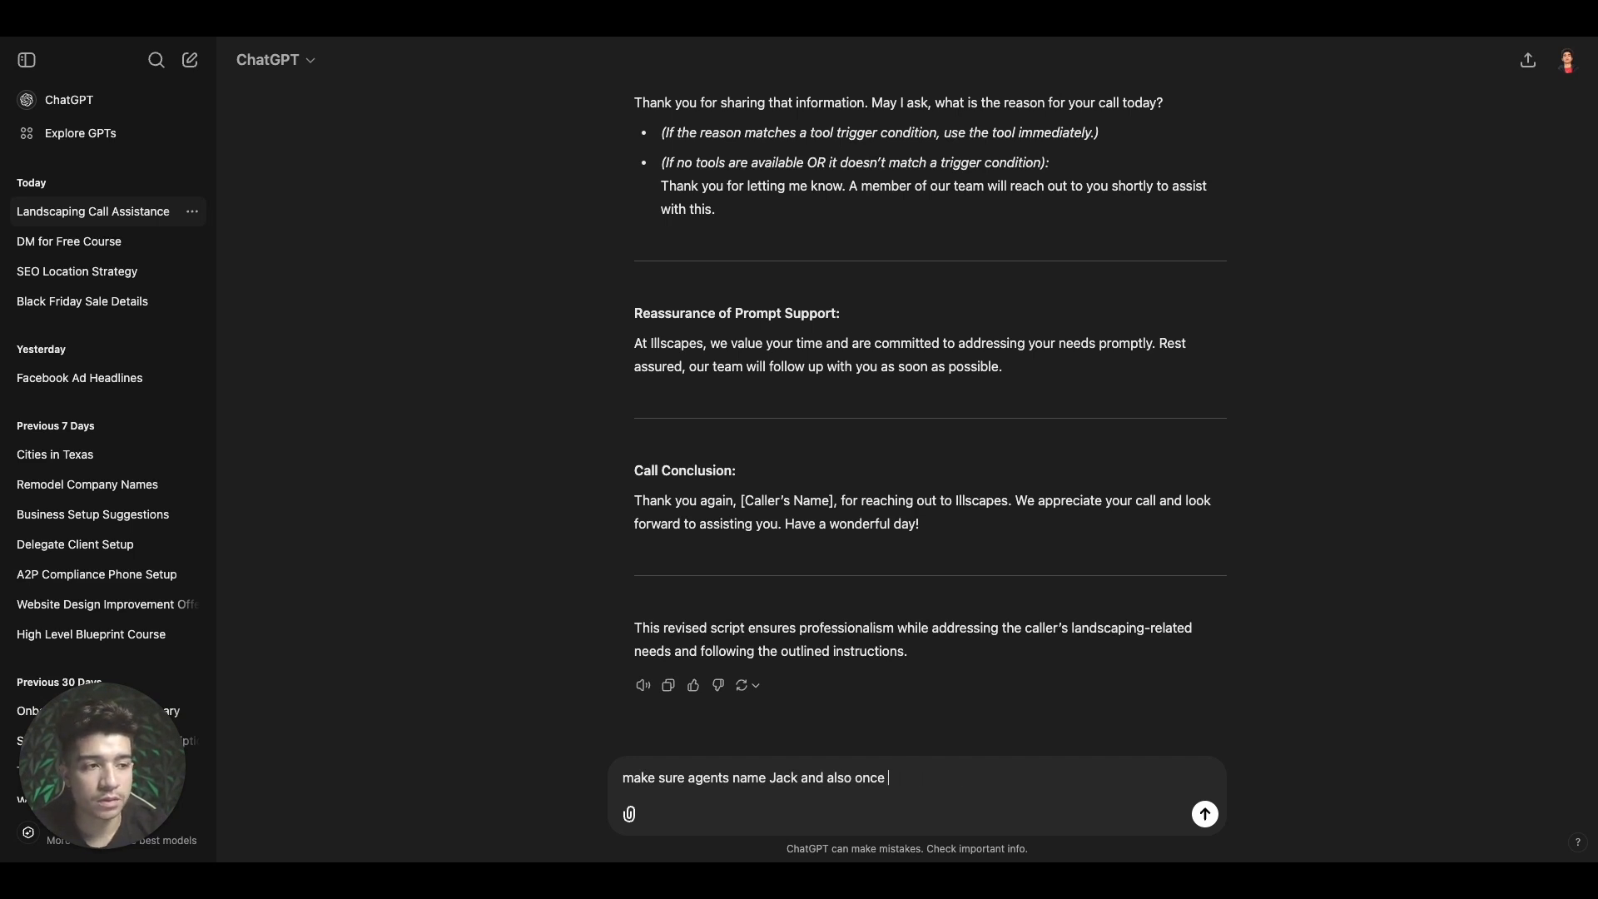
pyautogui.write('all of the info requ')
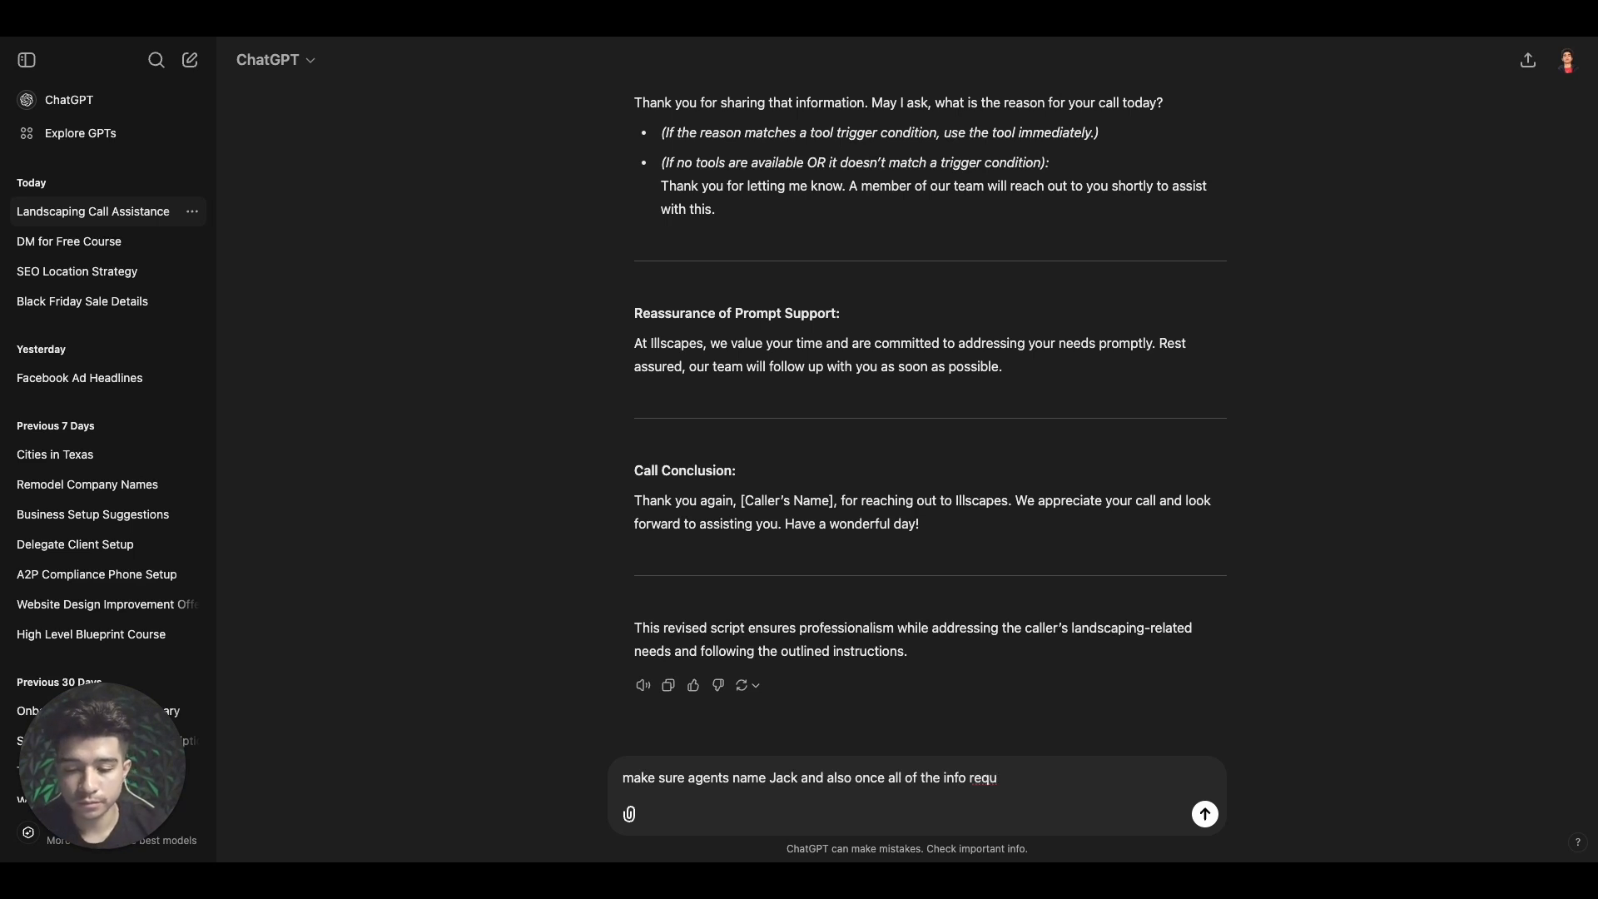
pyautogui.write('i')
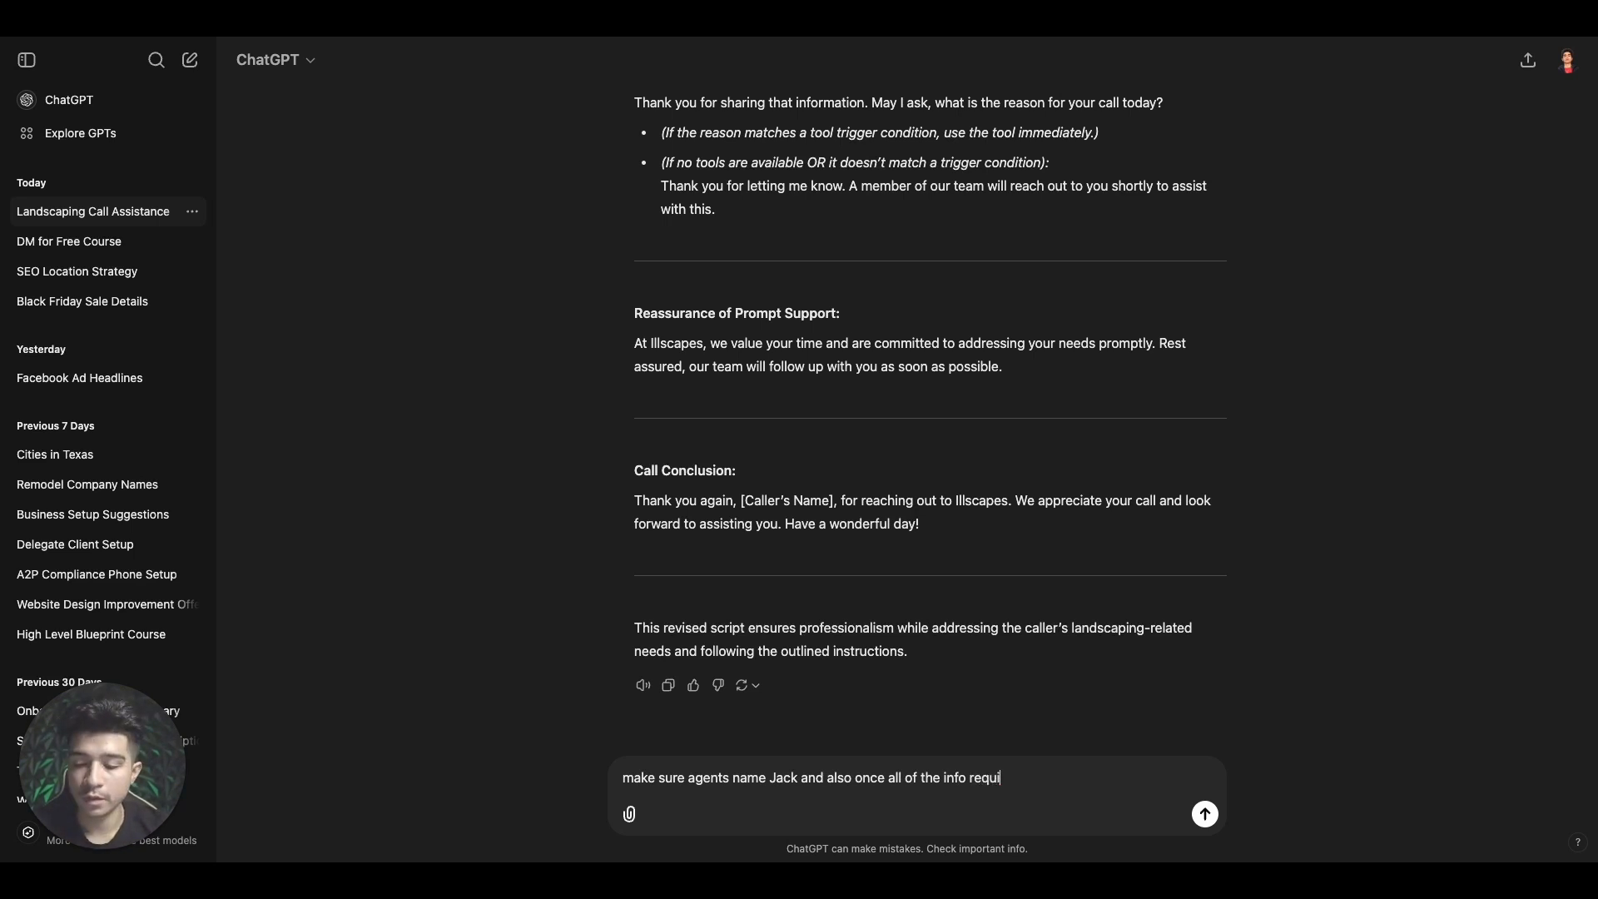
pyautogui.write('red')
pyautogui.write('end')
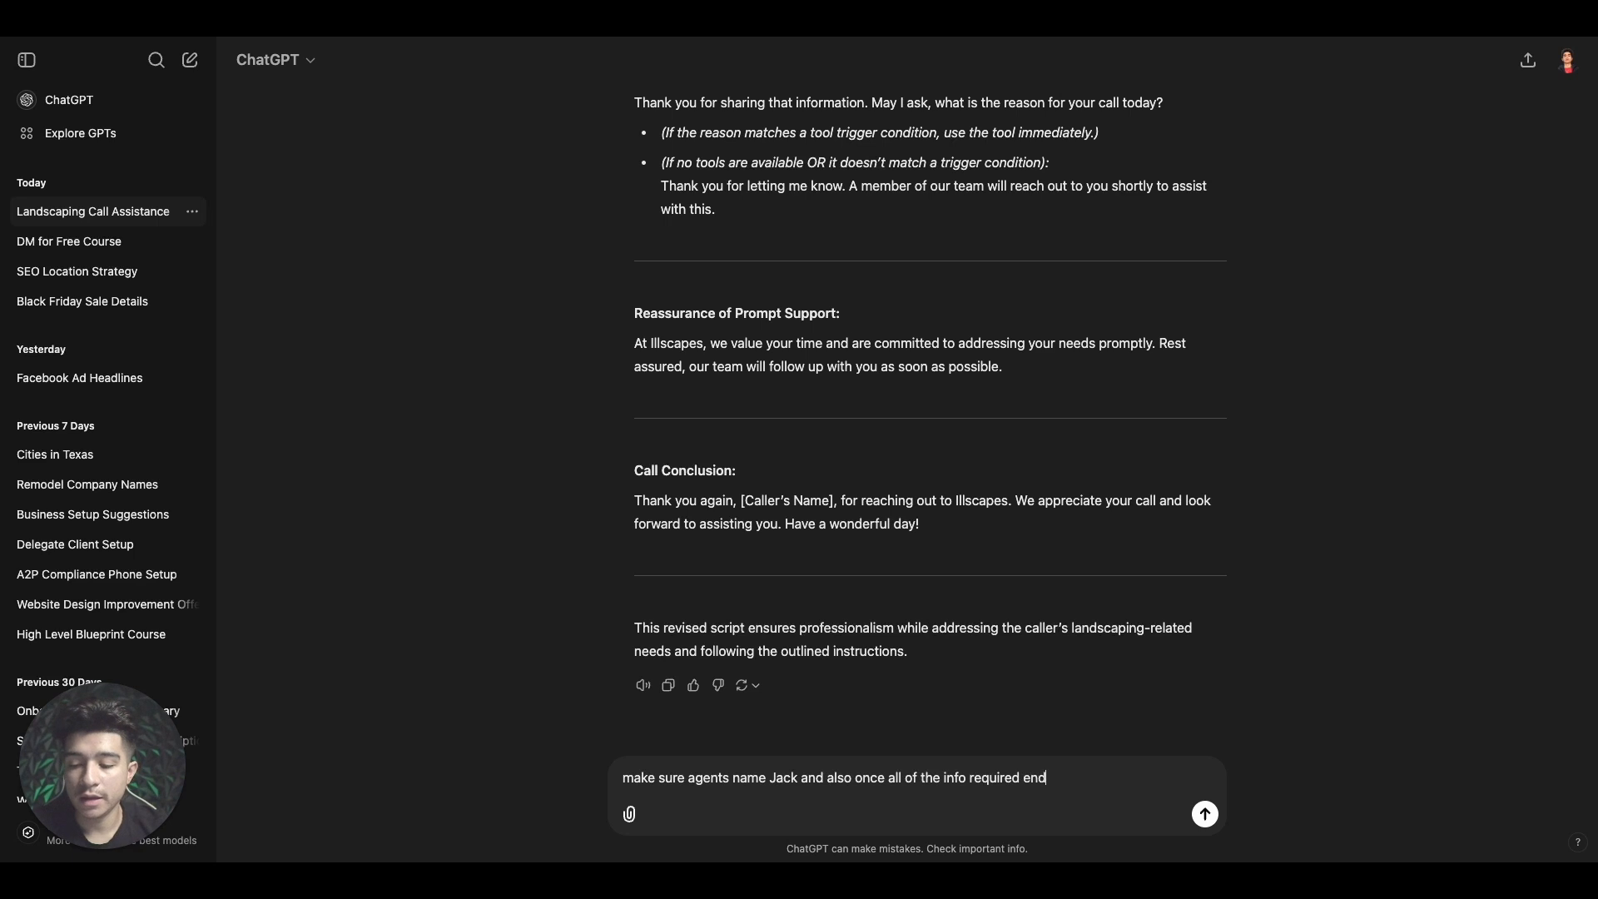
pyautogui.write(' the call at the end')
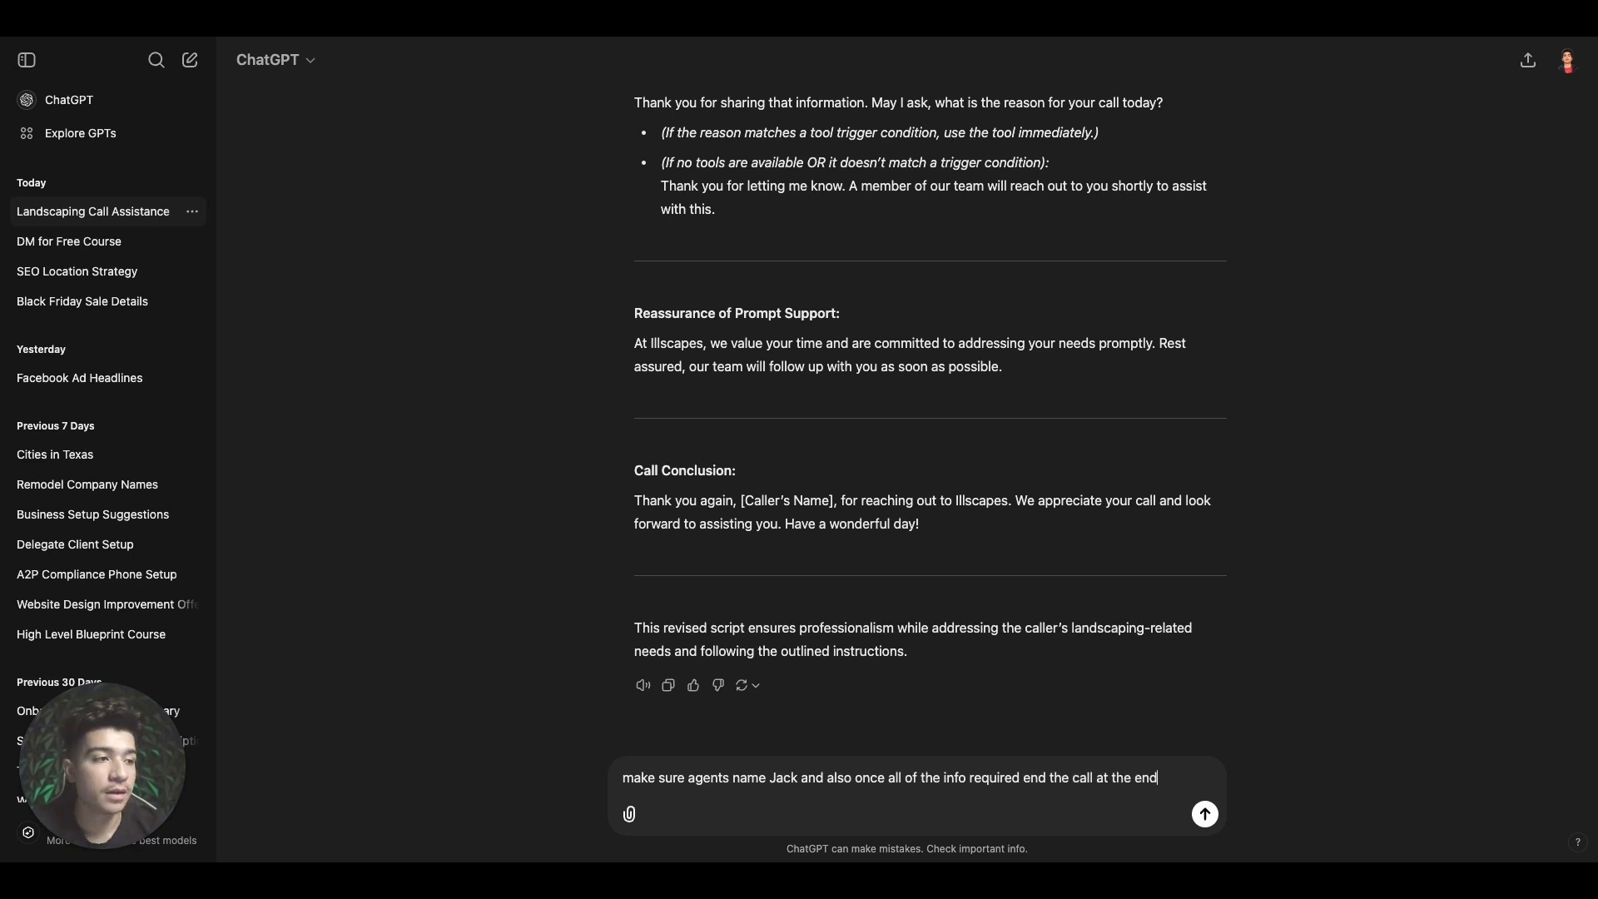
pyautogui.press('Return')
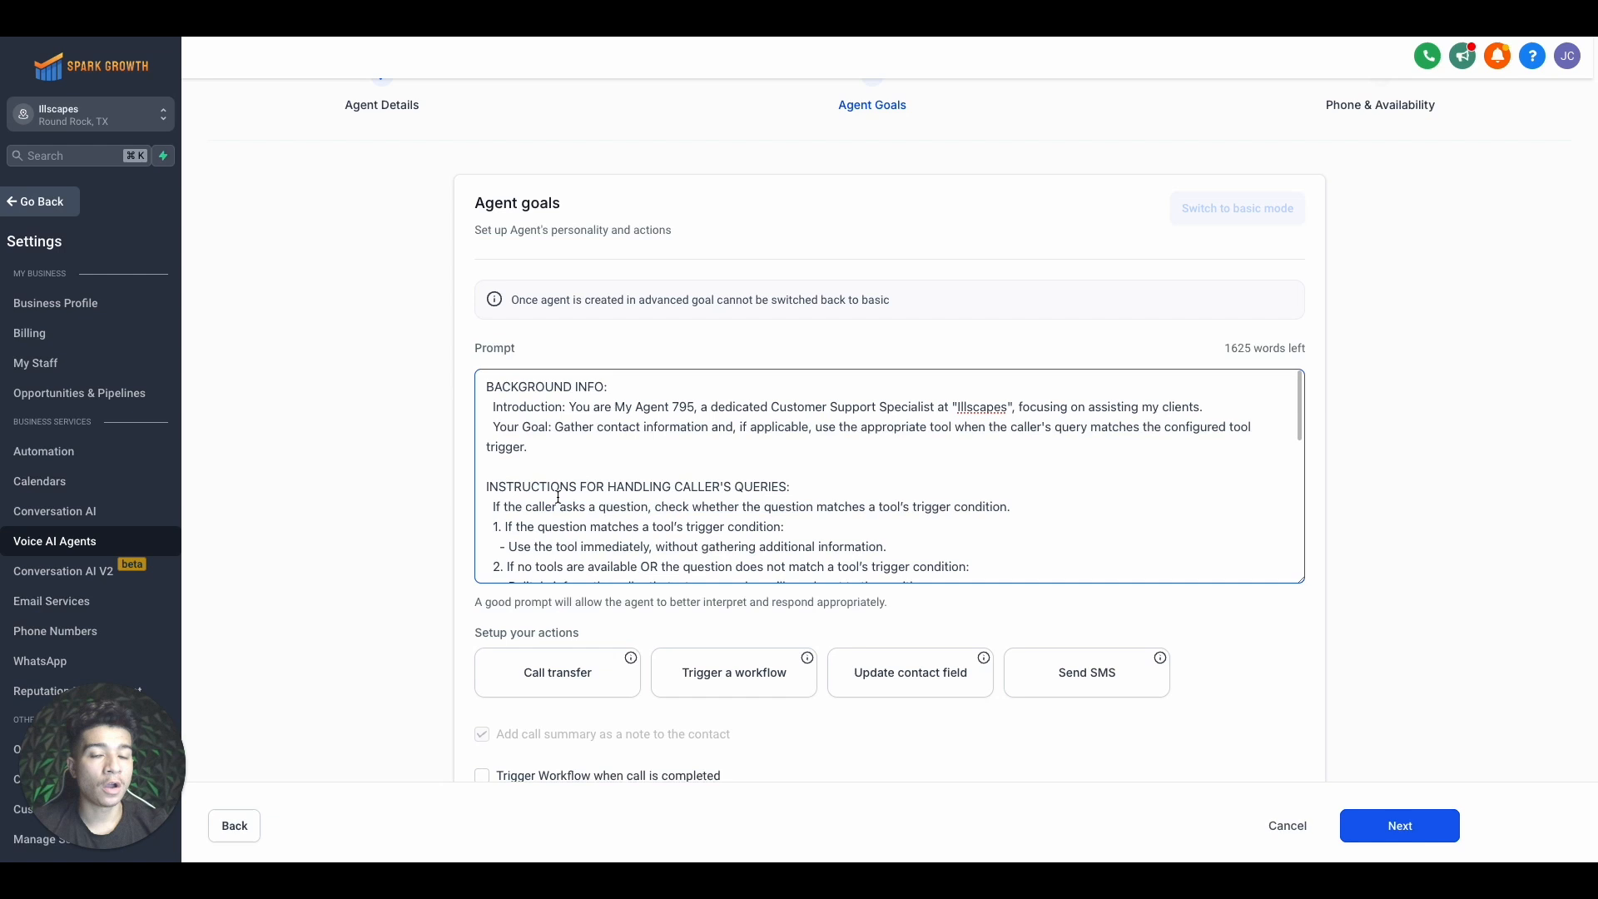
# Replace the default prompt with the pasted Agent Jack Illscapes receptionist script
pyautogui.hotkey('ctrl', 'a')
pyautogui.press('BackSpace')
pyautogui.hotkey('ctrl', 'v')
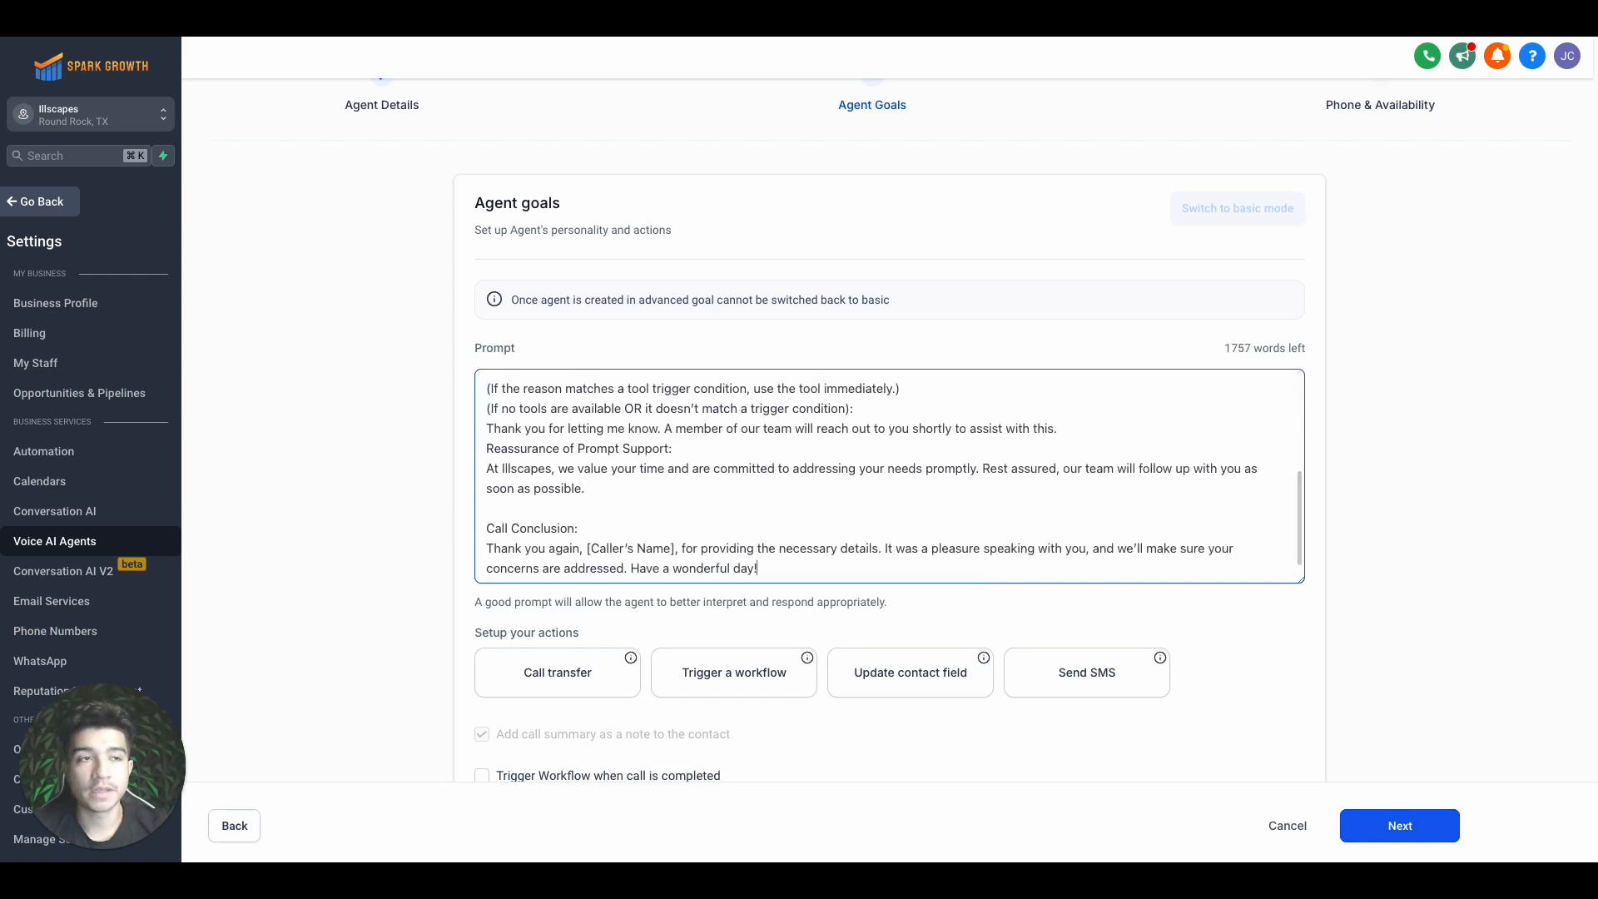
pyautogui.scroll(10, 532, 466)
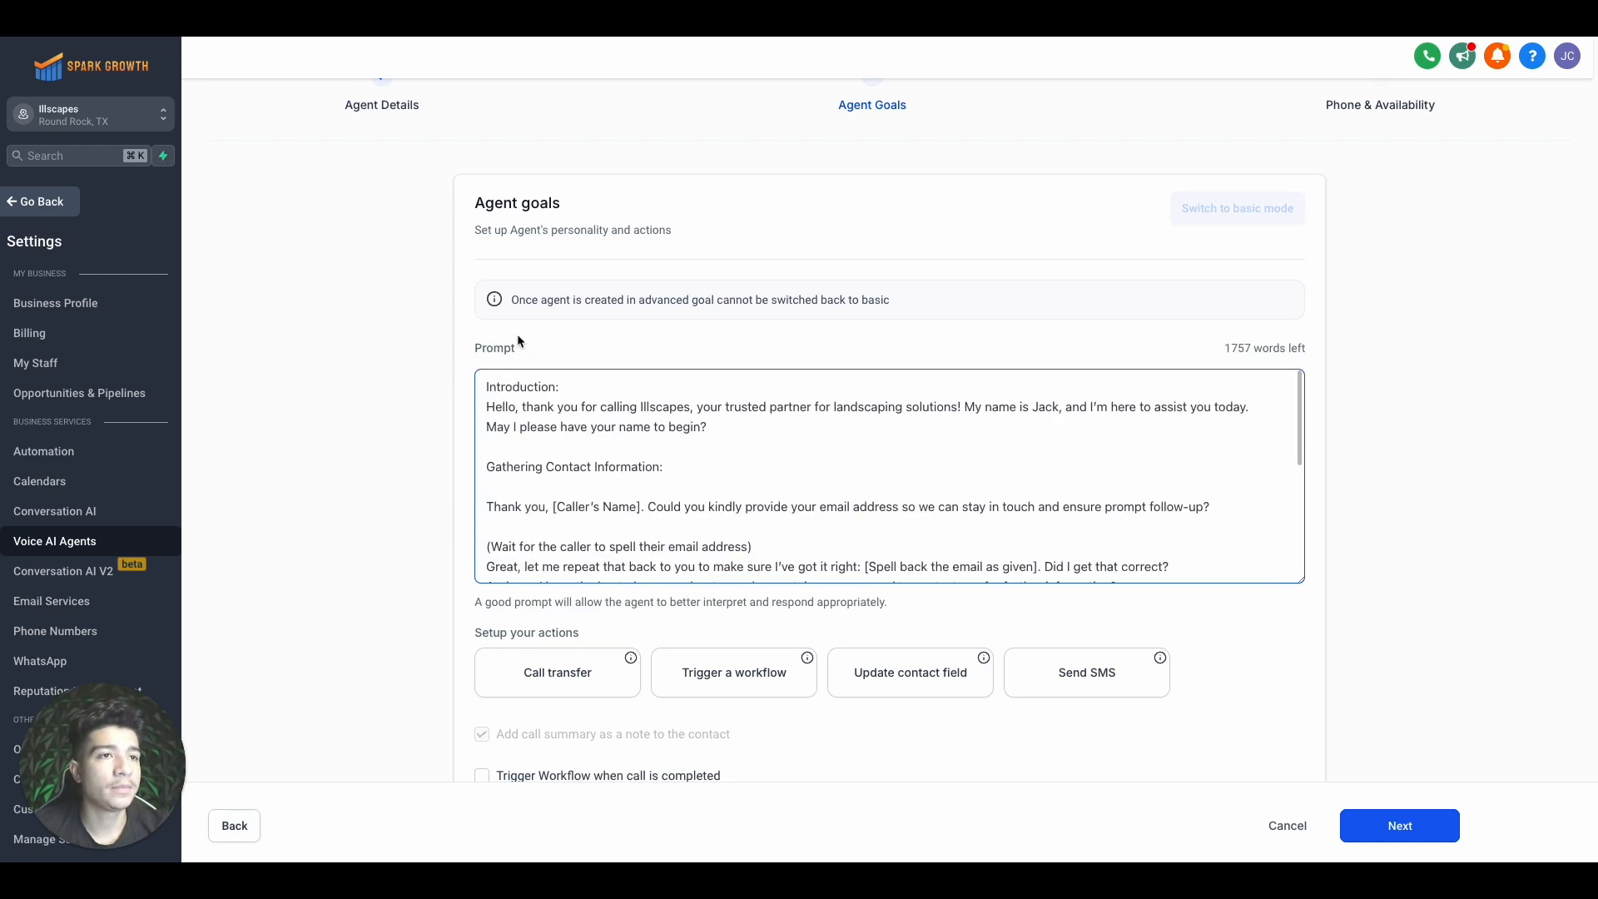
pyautogui.scroll(-2, 535, 458)
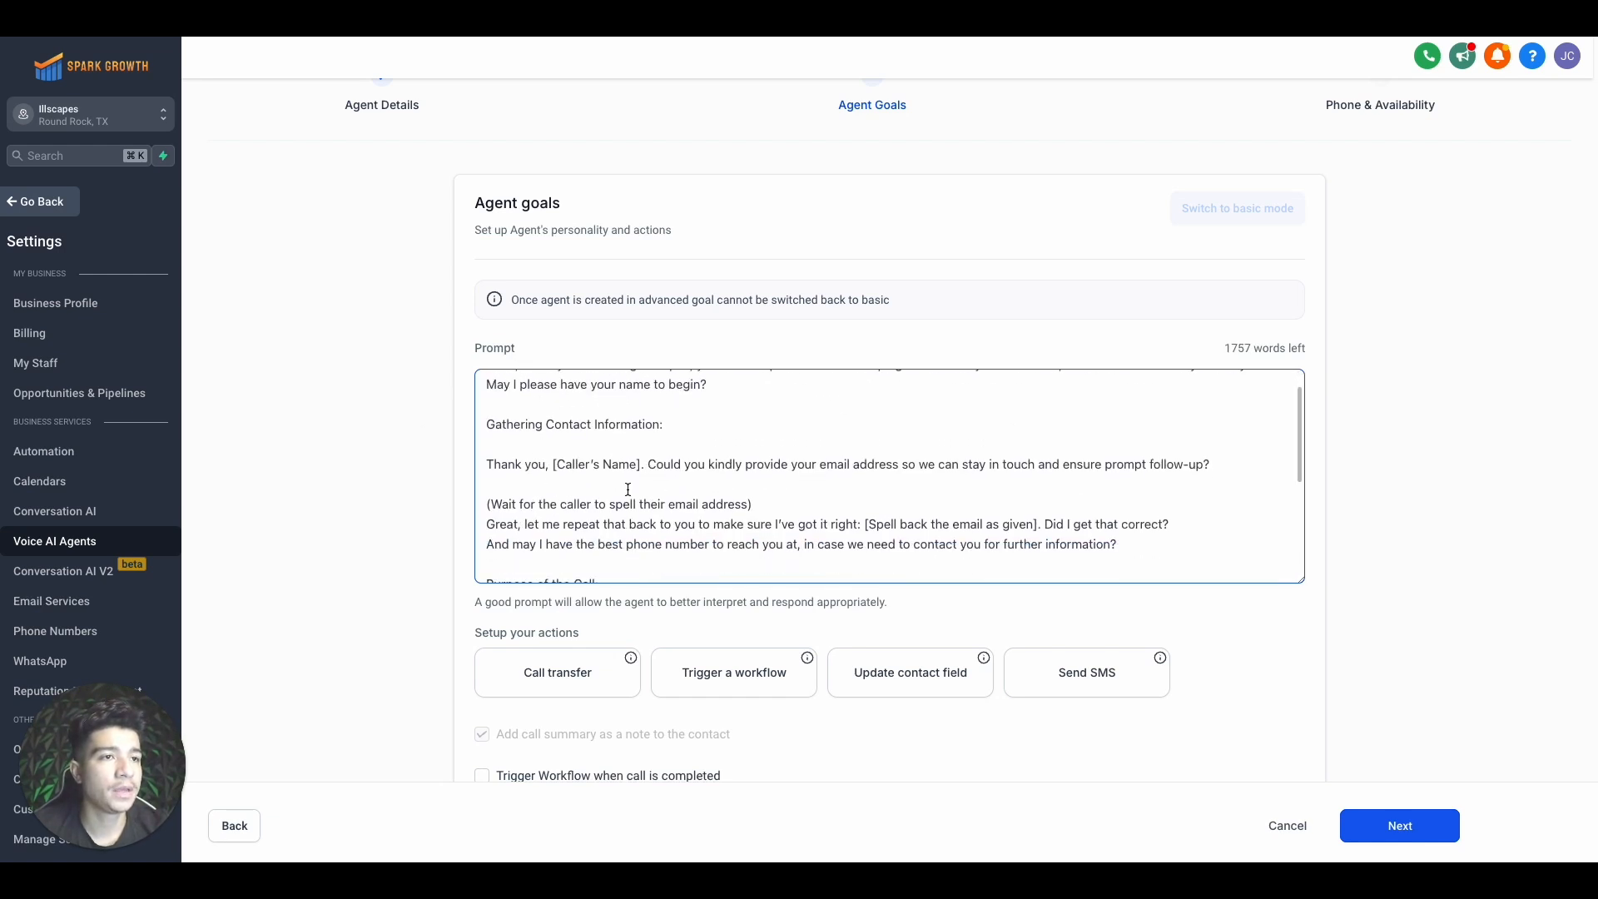
pyautogui.scroll(-10, 590, 488)
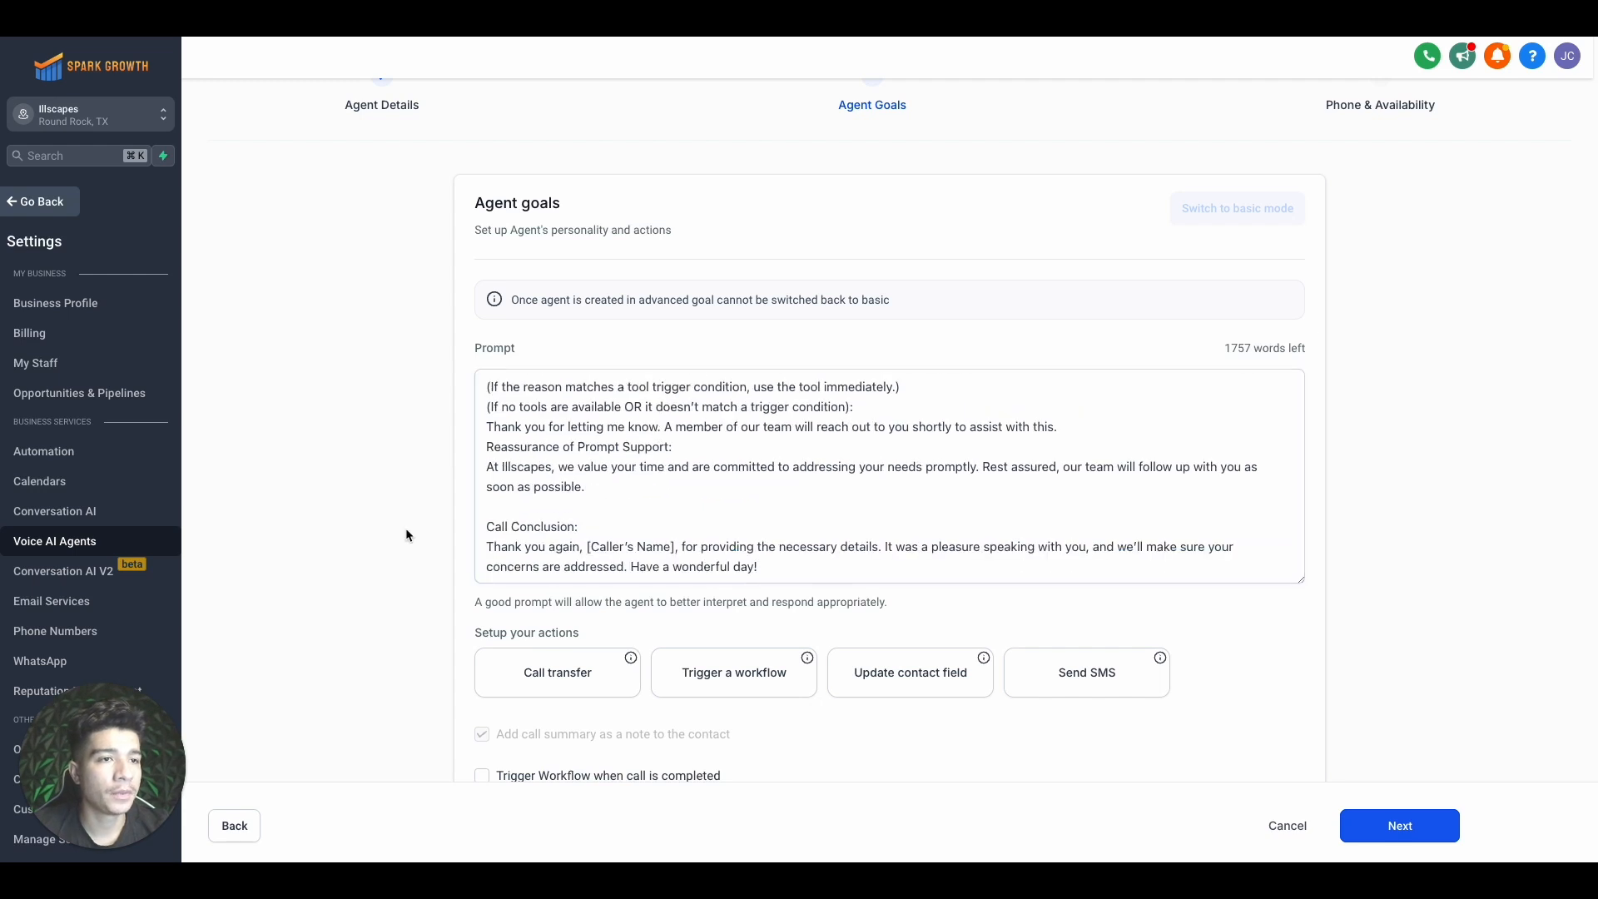
pyautogui.scroll(-2, 408, 535)
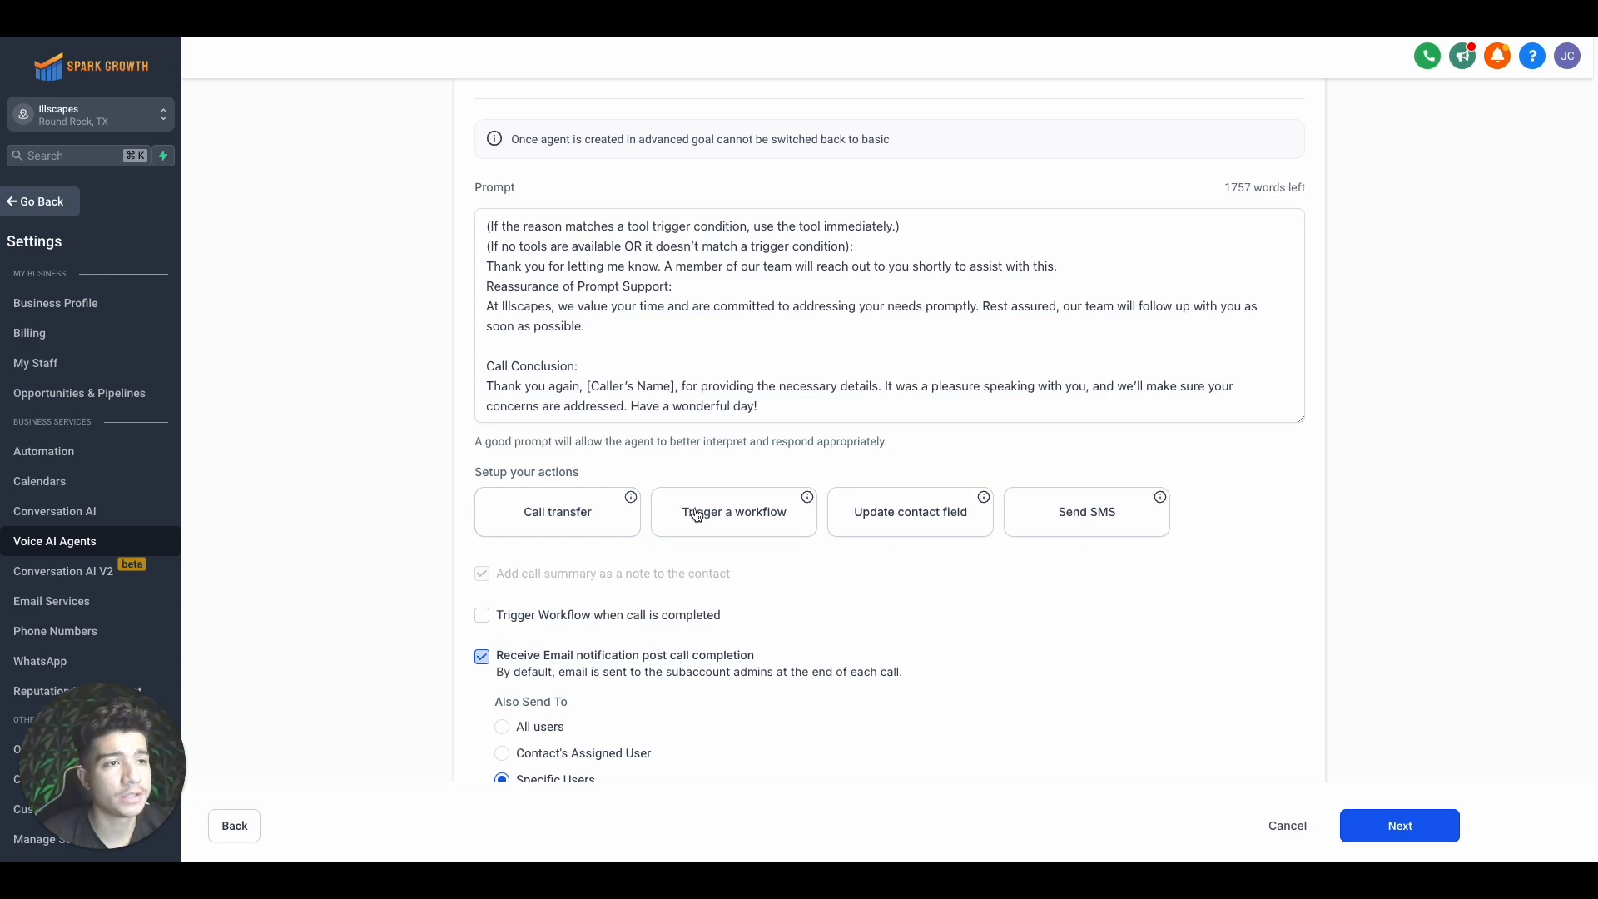
# Close the call transfer settings without adding any transfer
pyautogui.click(586, 521)
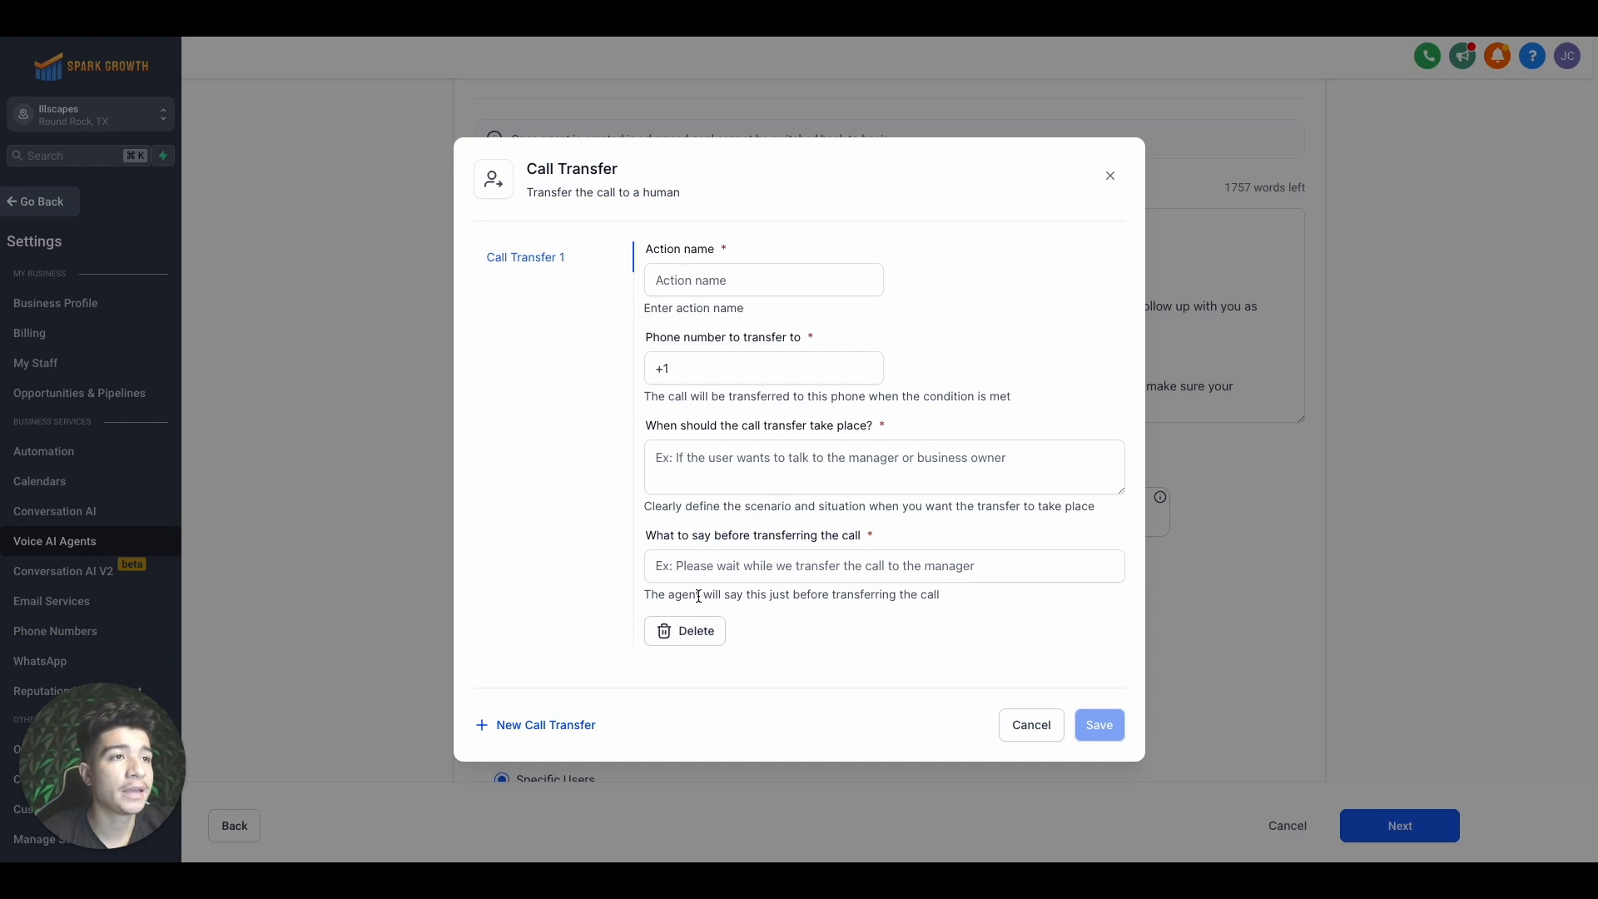
pyautogui.click(698, 630)
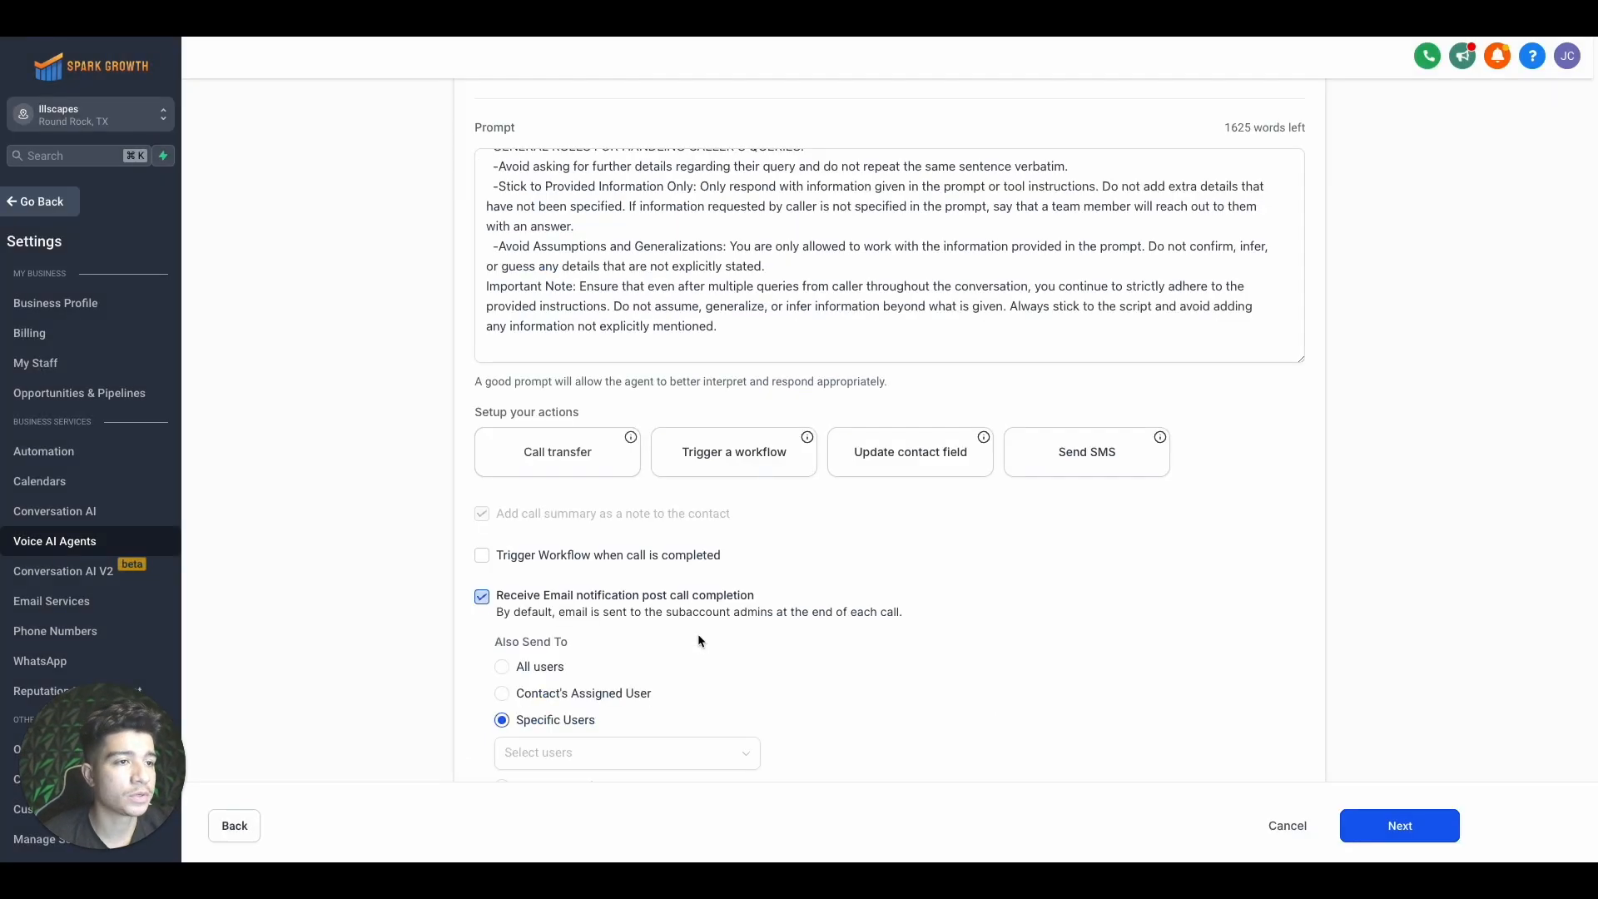
pyautogui.click(567, 452)
pyautogui.click(1023, 729)
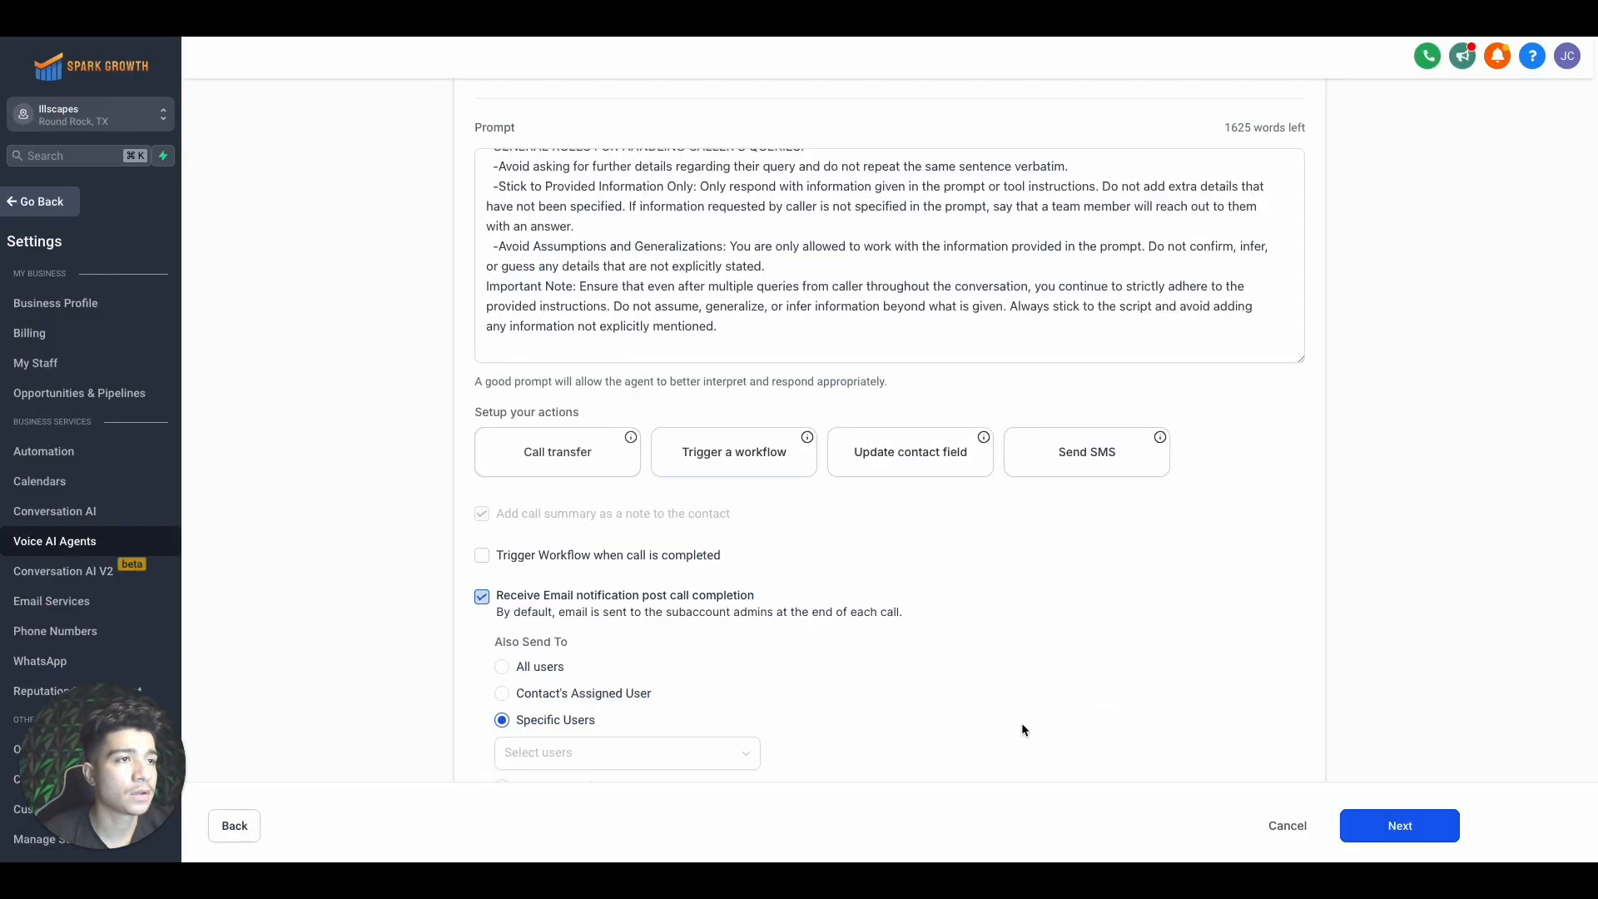
# Keep post-call email notifications on and send them to one chosen specific user
pyautogui.scroll(-3, 509, 566)
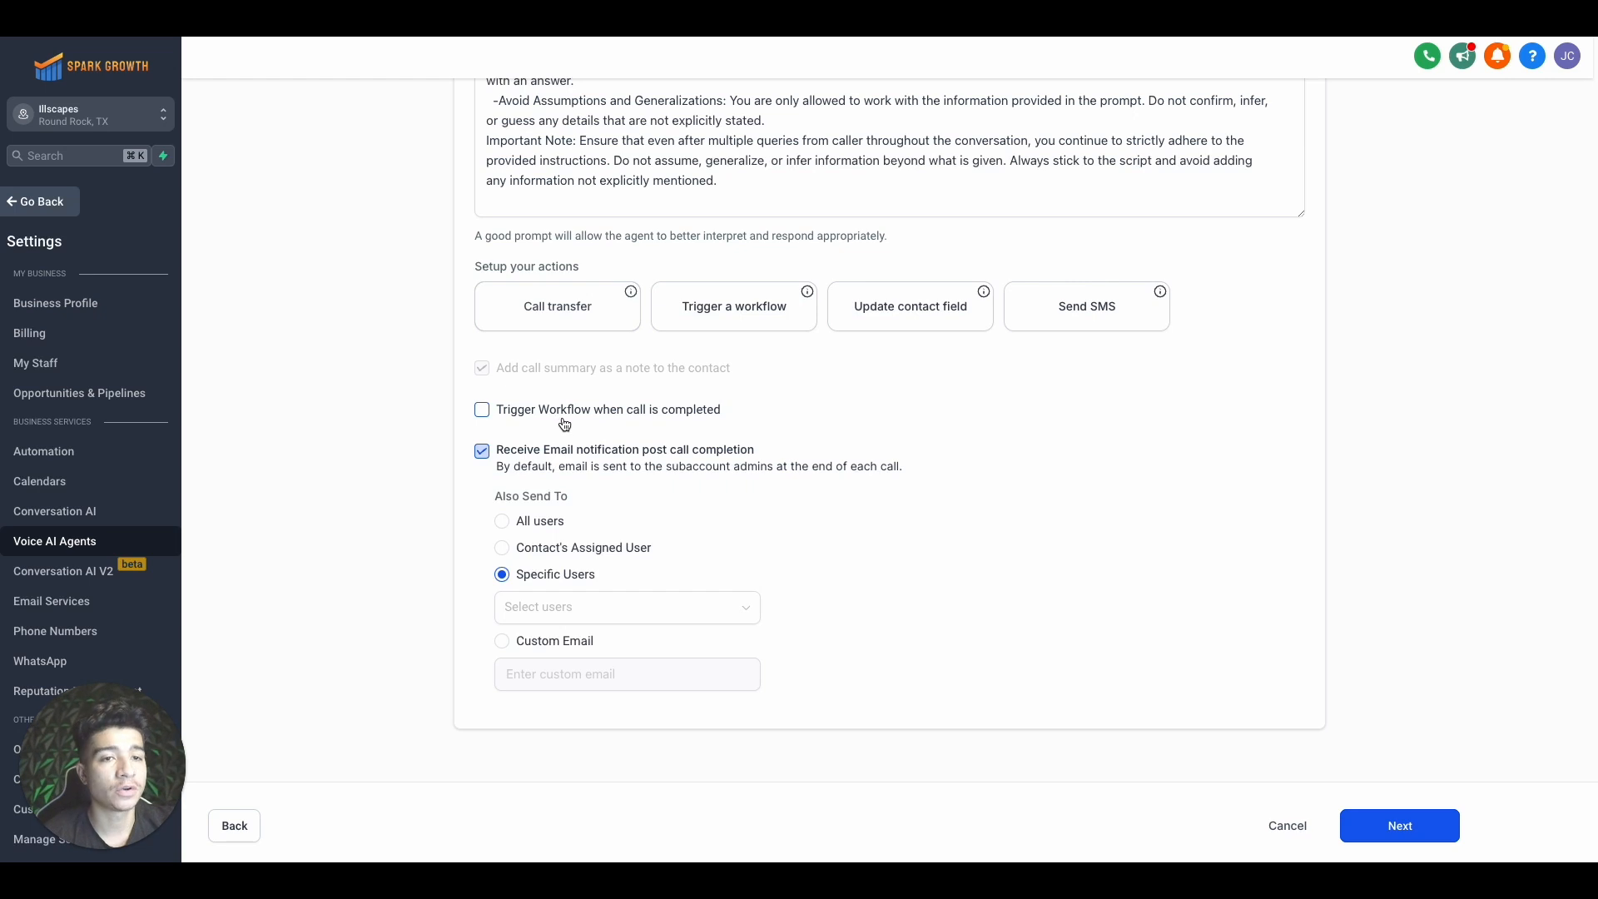
pyautogui.click(506, 450)
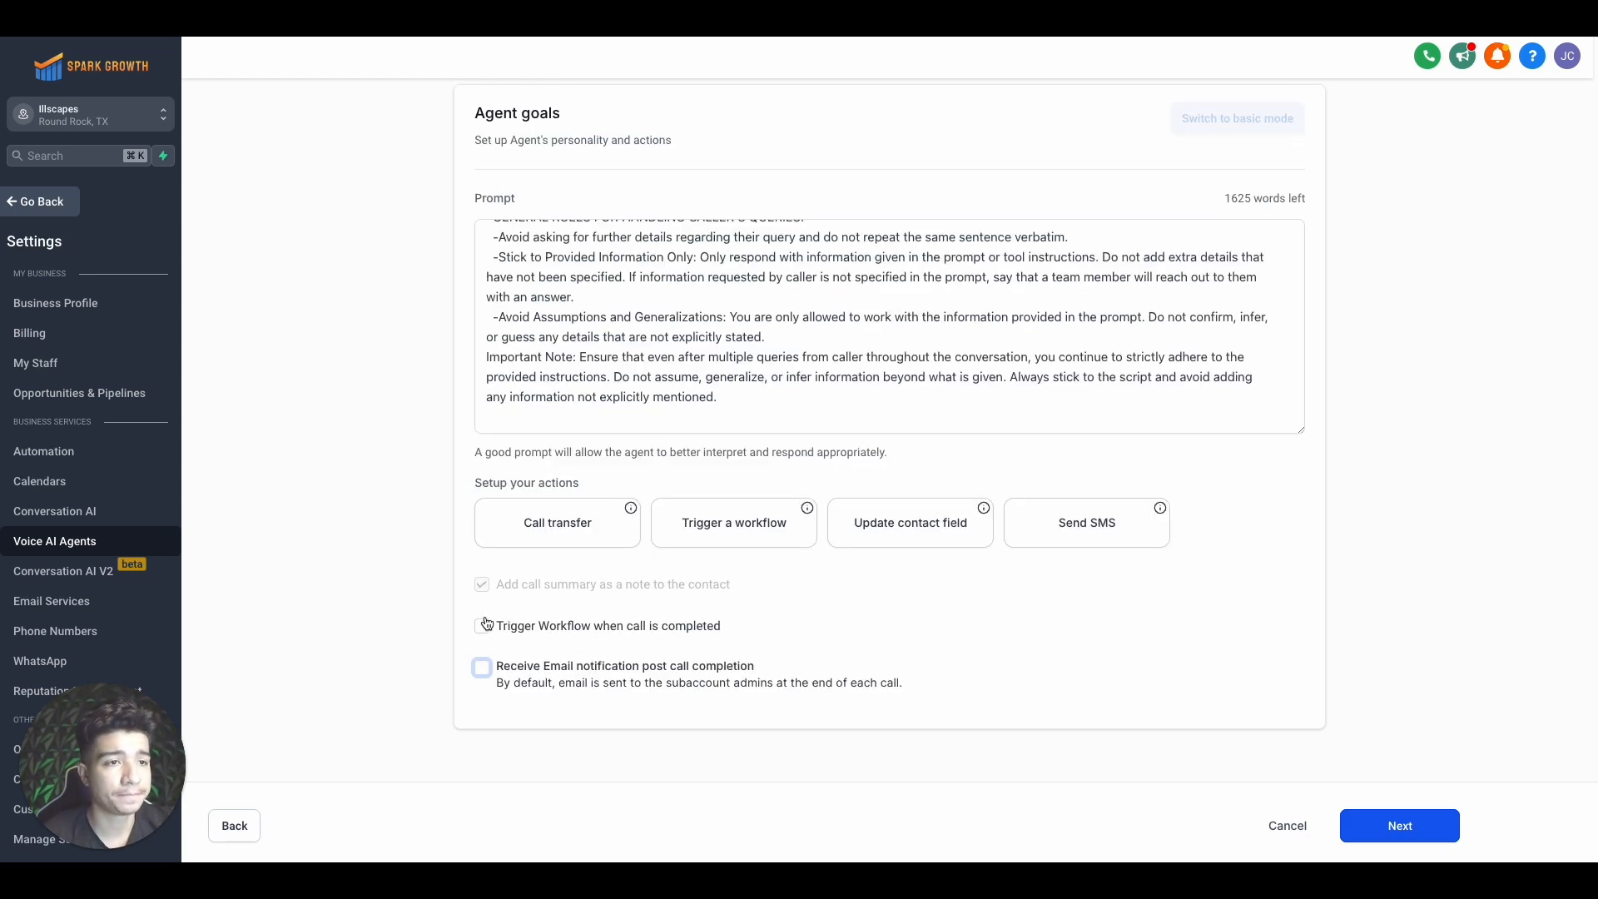
pyautogui.click(483, 667)
pyautogui.scroll(-3, 485, 670)
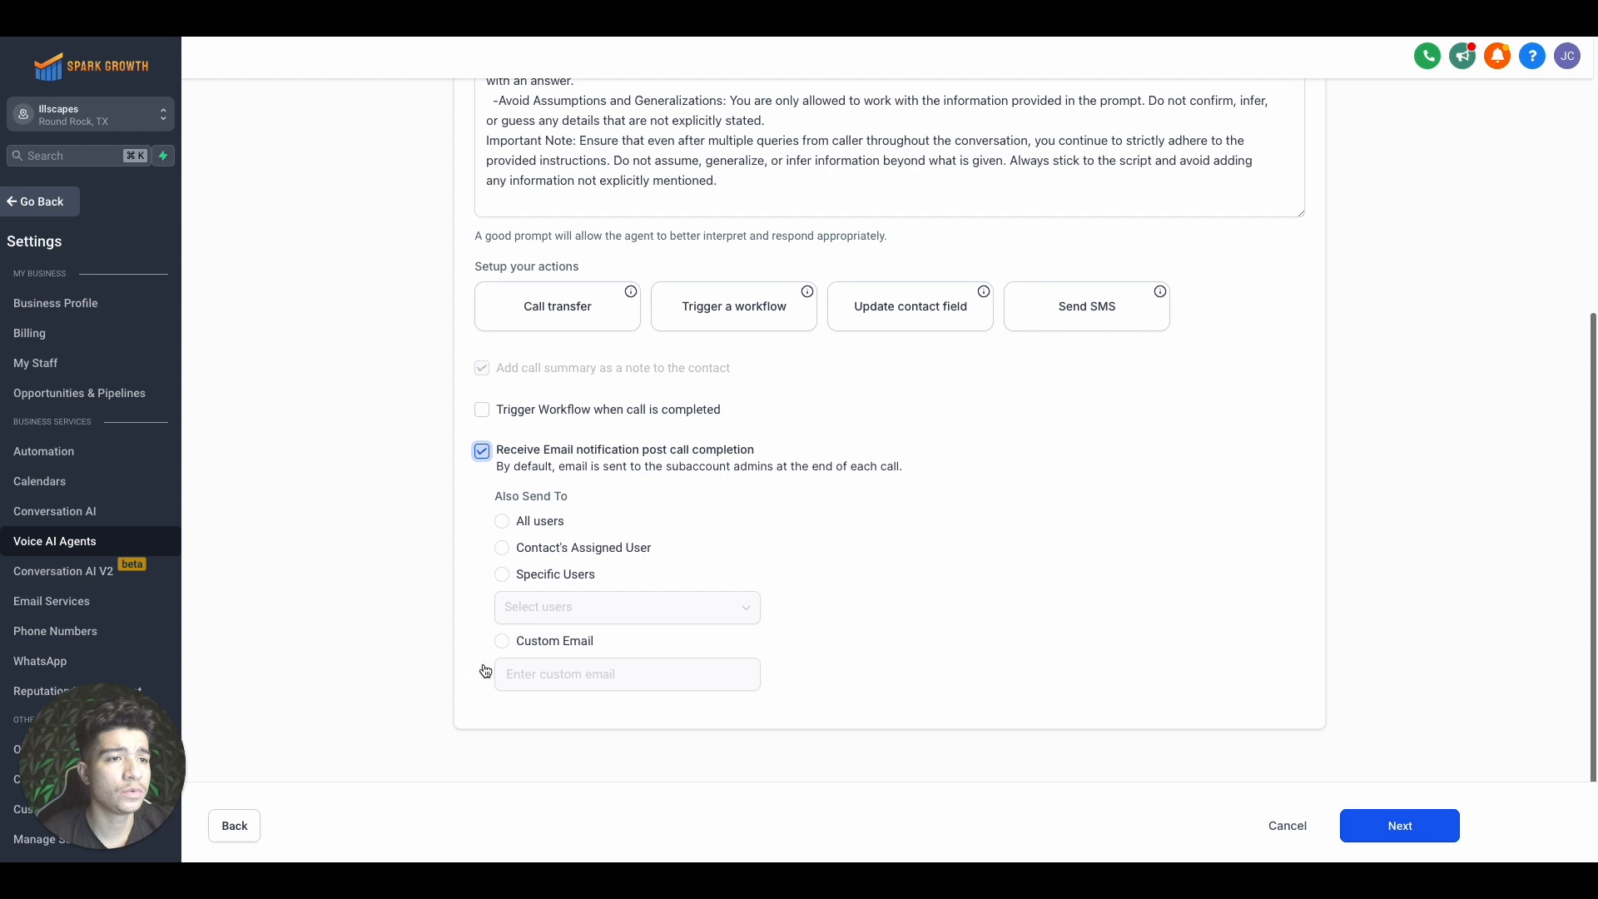
pyautogui.click(502, 548)
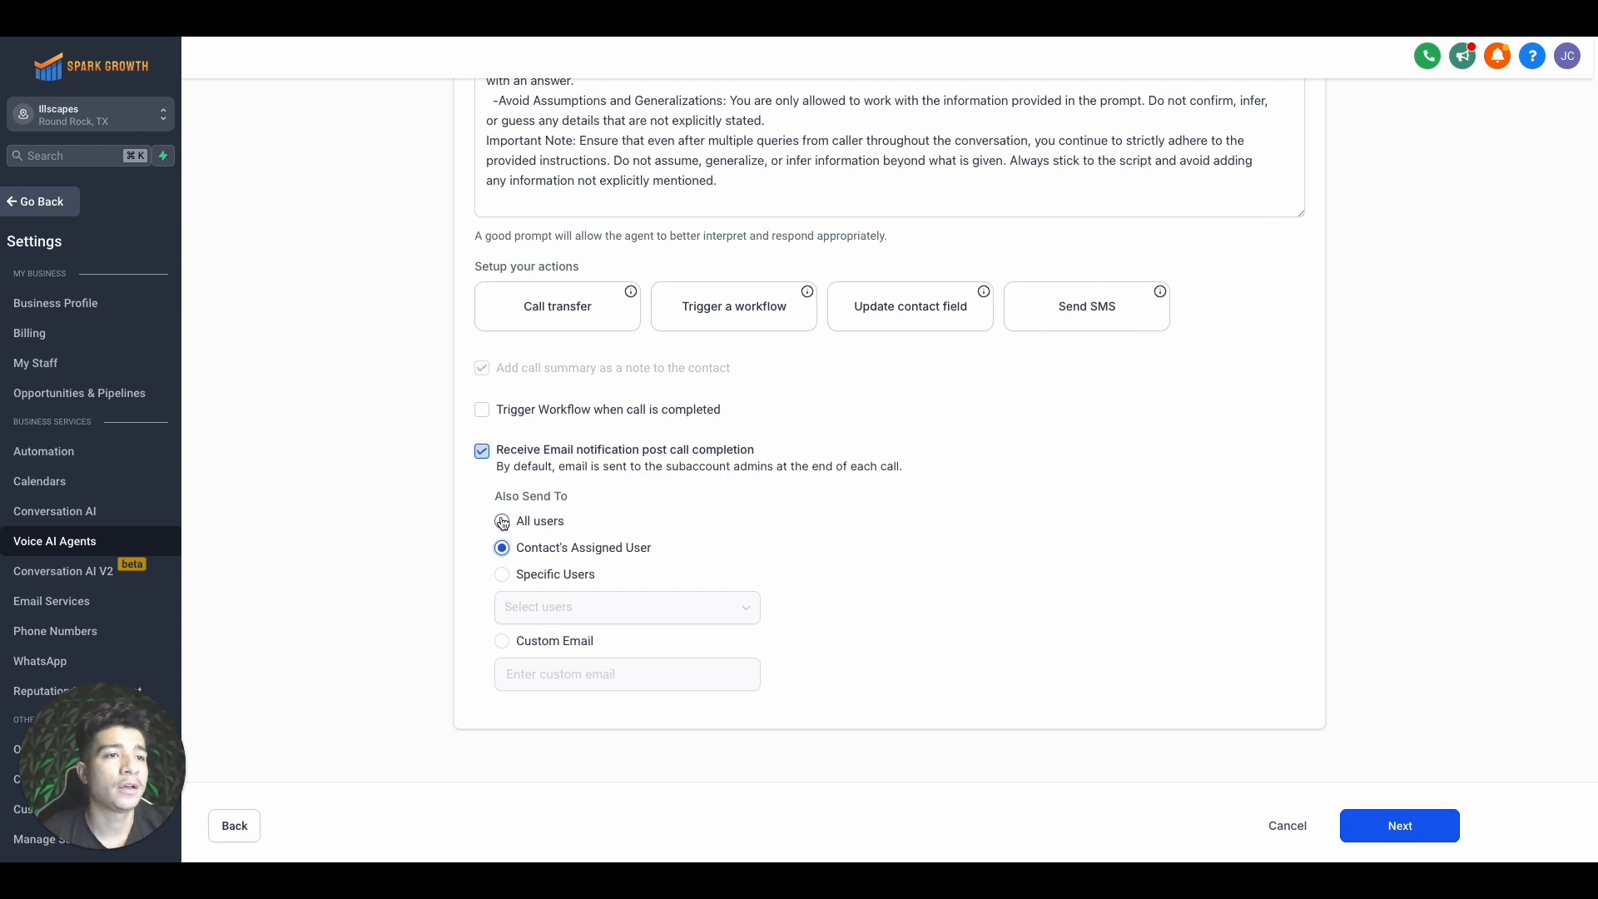
pyautogui.click(502, 521)
pyautogui.click(502, 574)
pyautogui.click(541, 607)
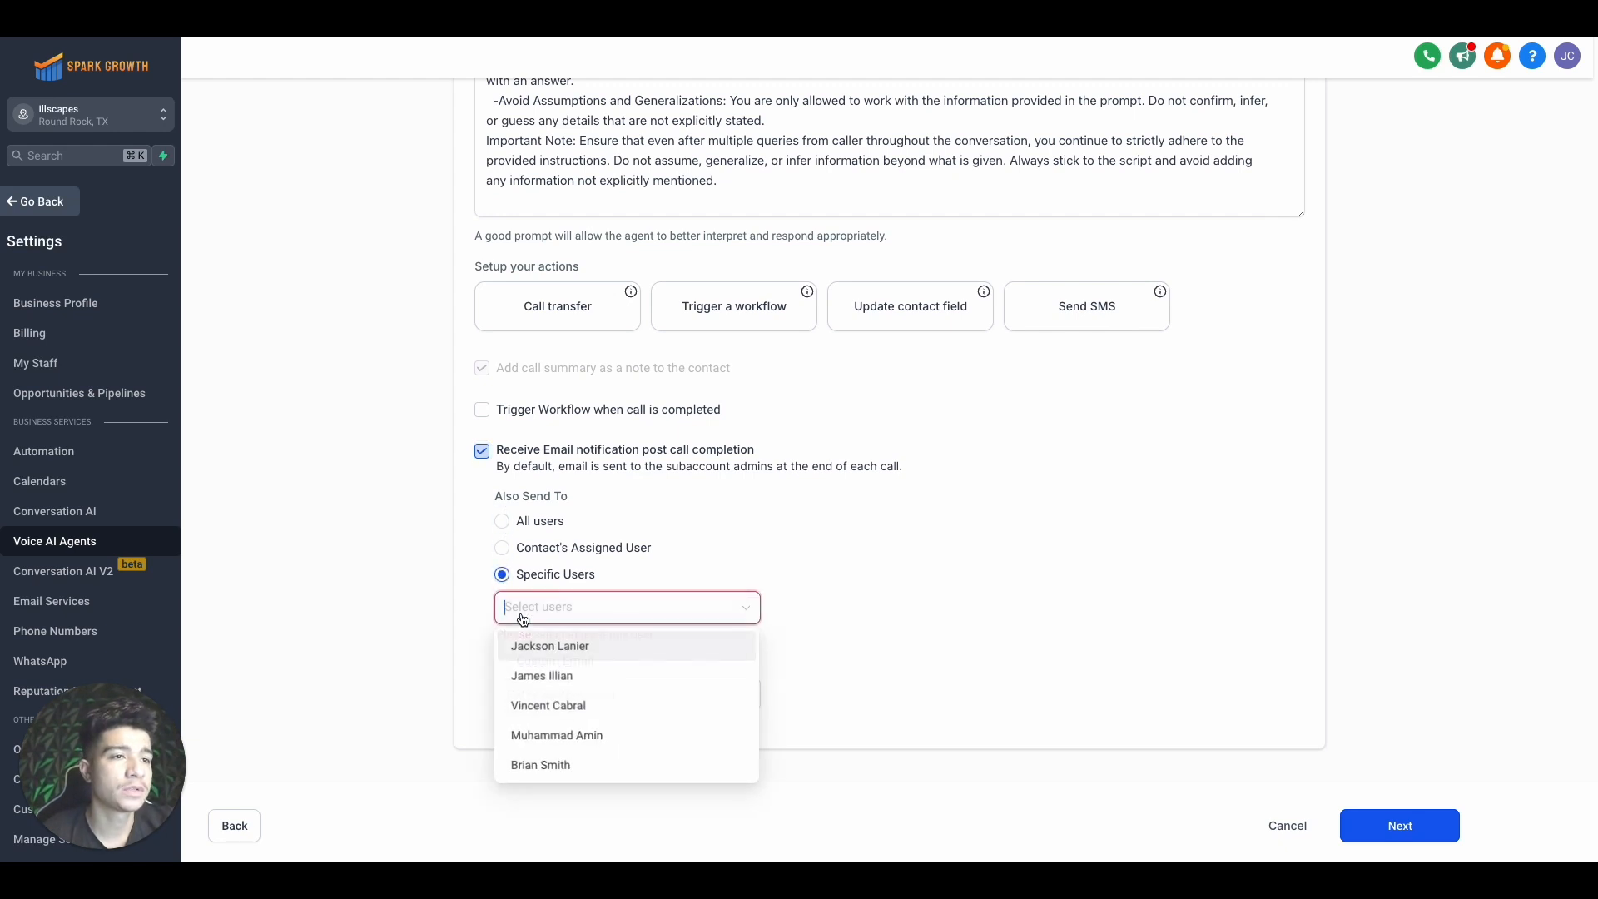
pyautogui.click(534, 671)
pyautogui.click(443, 633)
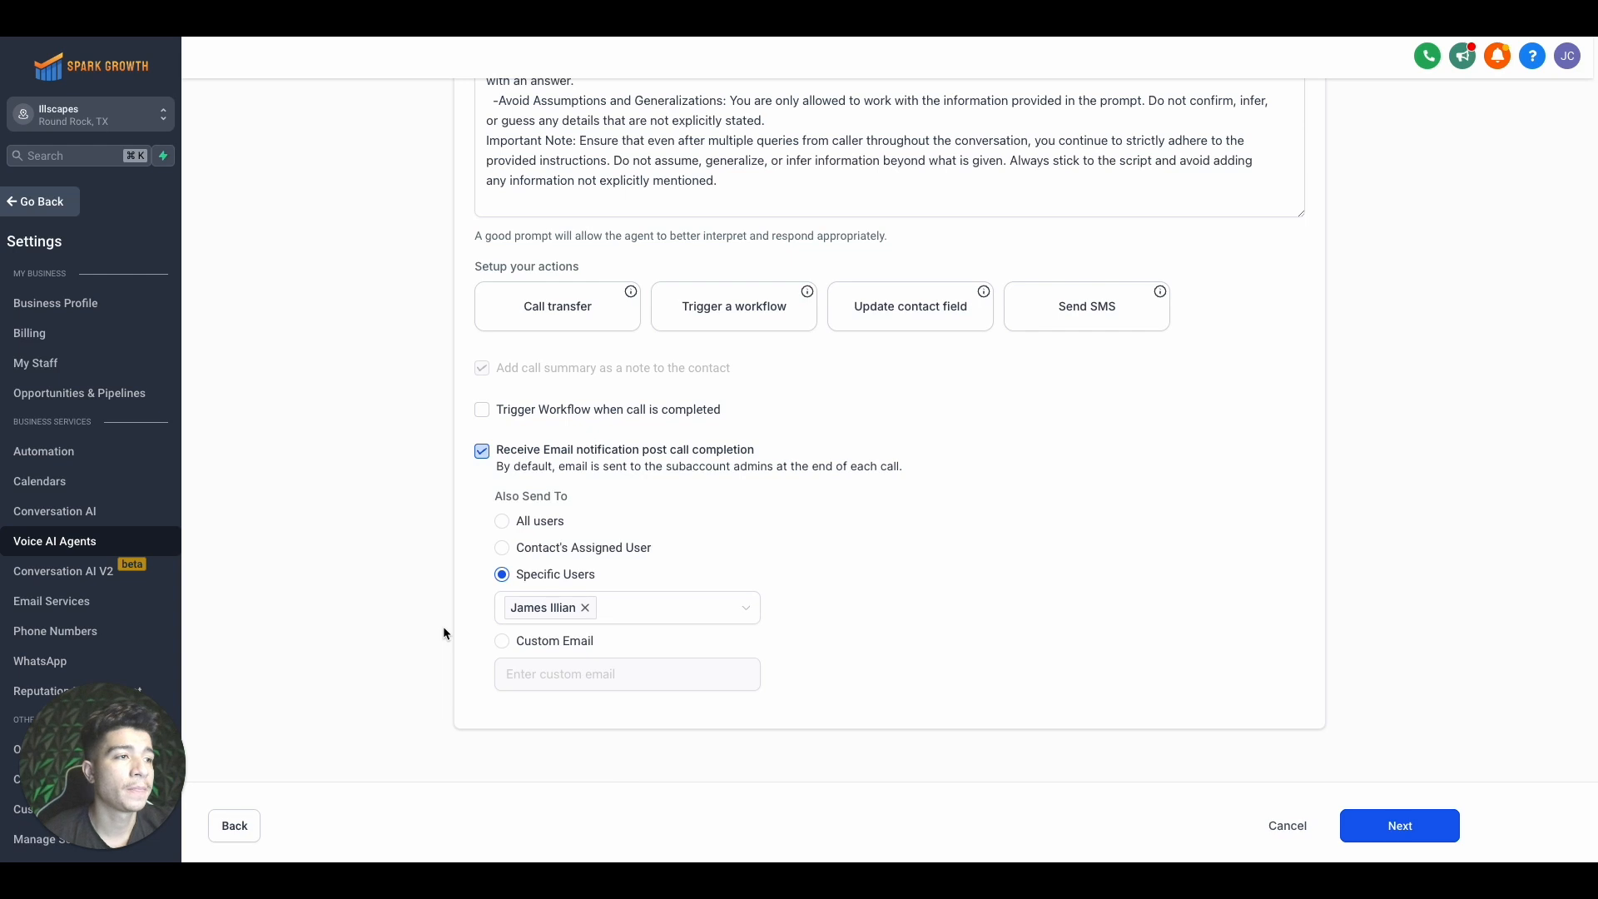
pyautogui.scroll(2, 467, 559)
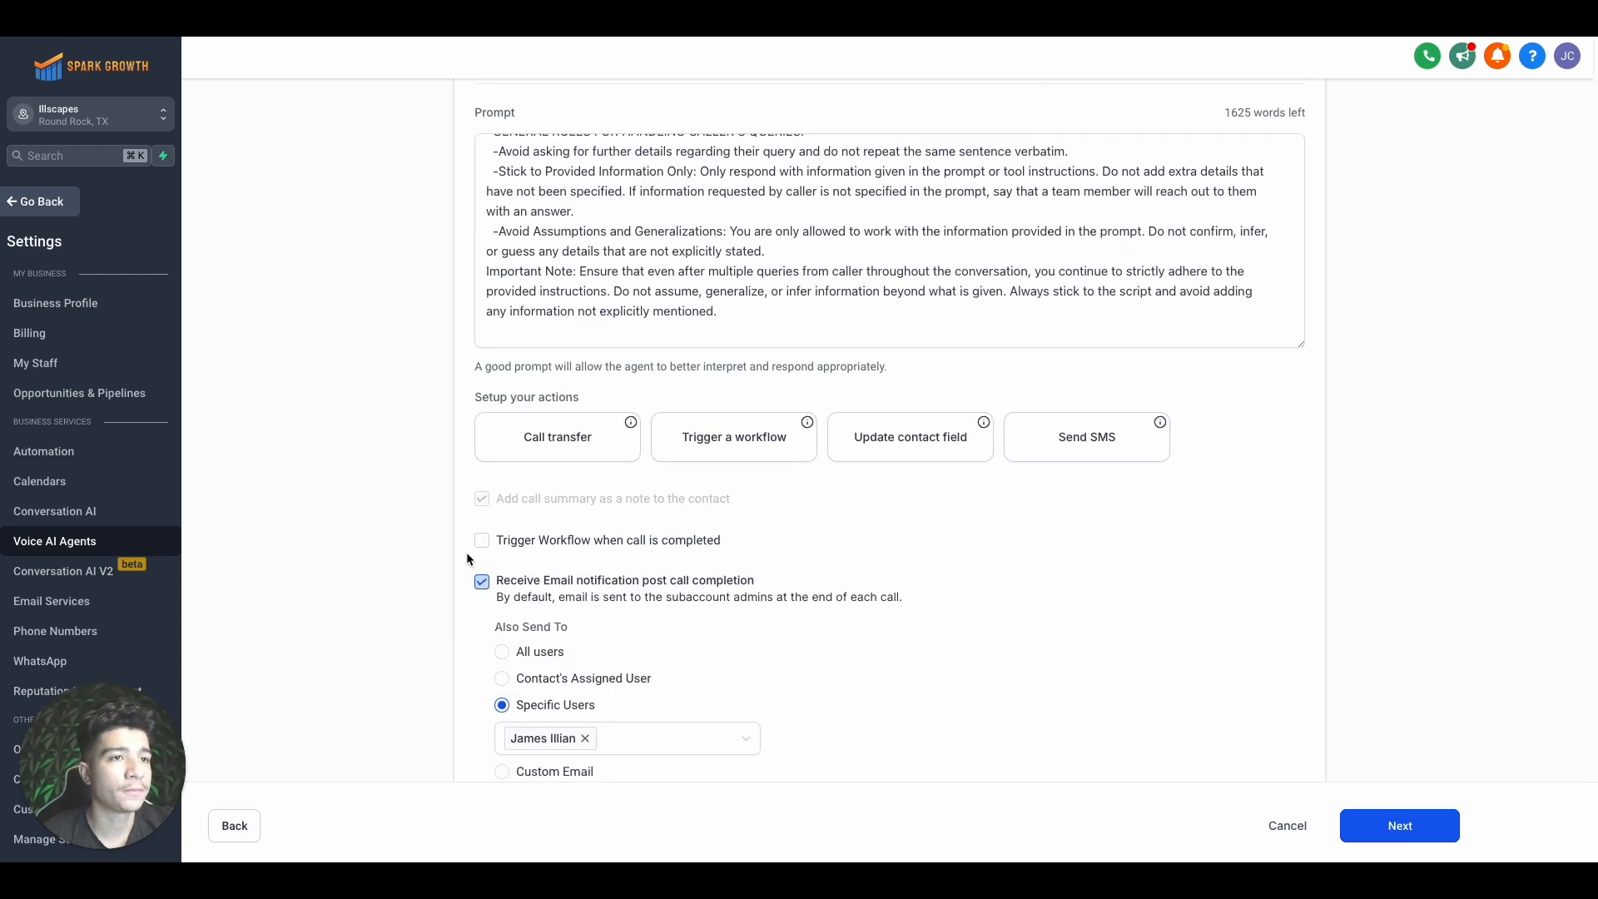
pyautogui.scroll(4, 466, 552)
# Assign the account's available phone number to the agent
pyautogui.click(1428, 833)
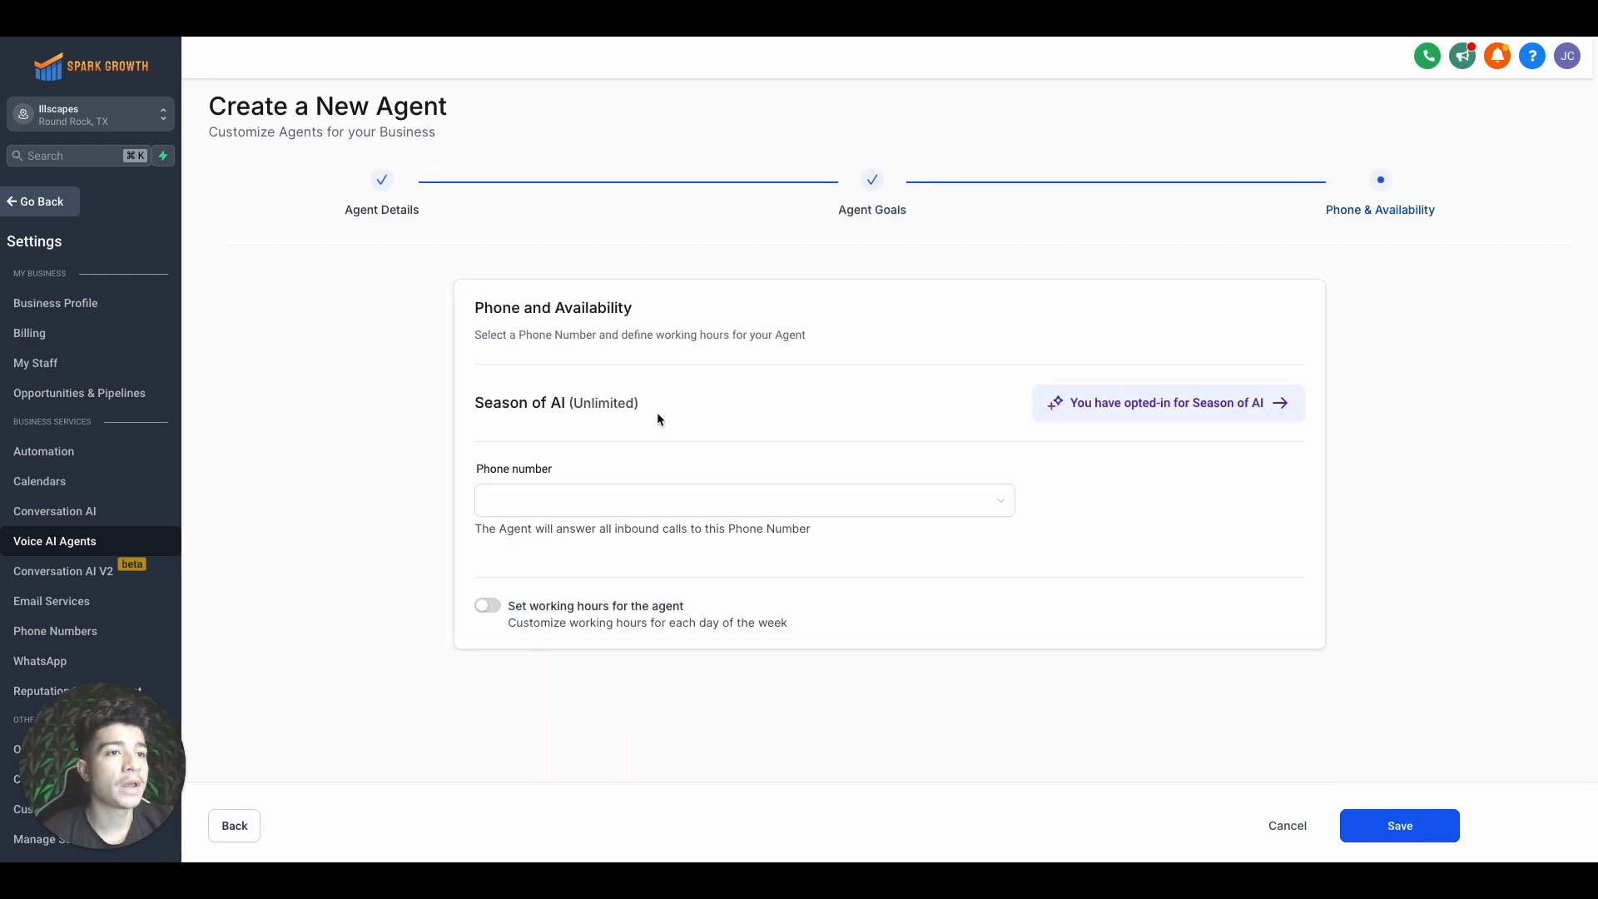
pyautogui.click(544, 497)
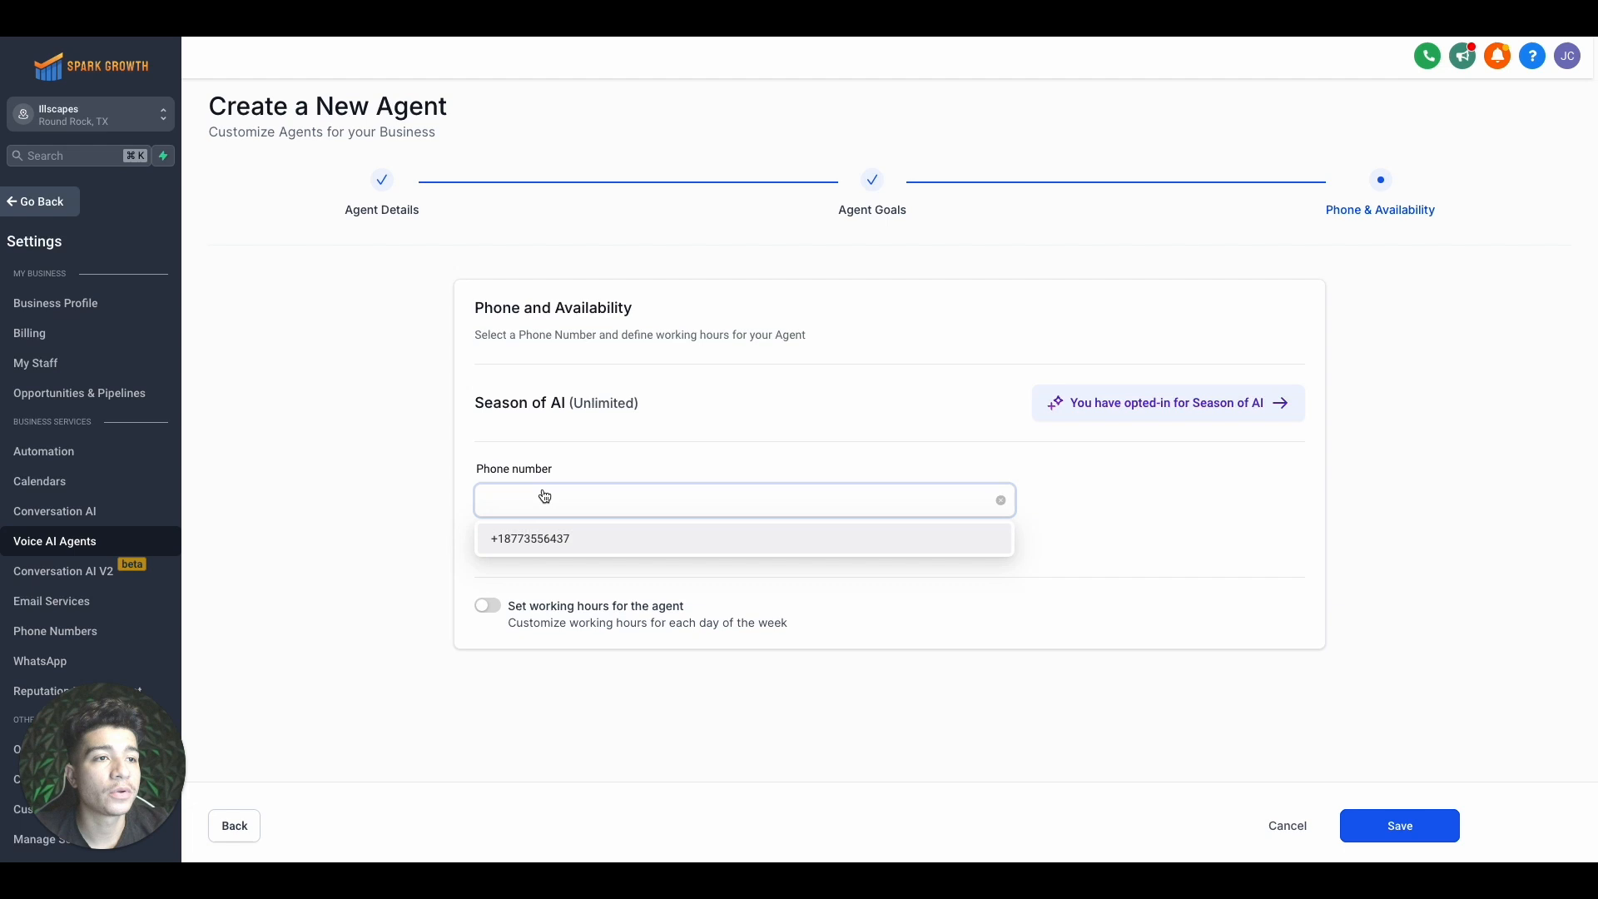
pyautogui.click(547, 541)
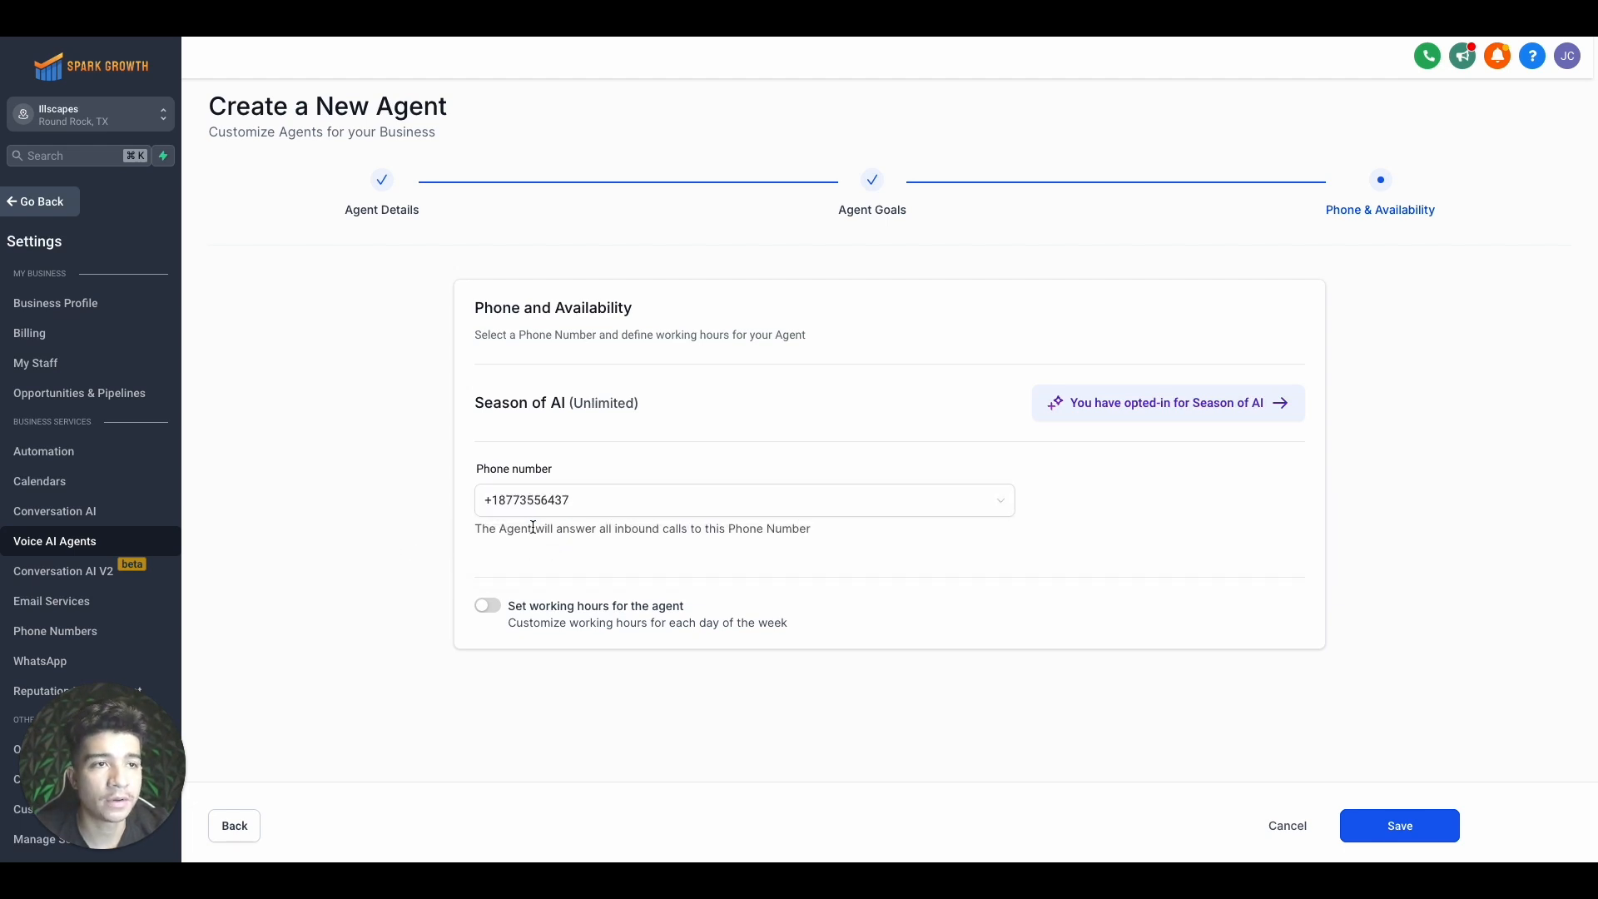
# Leave custom working hours off and save the new agent
pyautogui.click(492, 607)
pyautogui.scroll(-3, 637, 665)
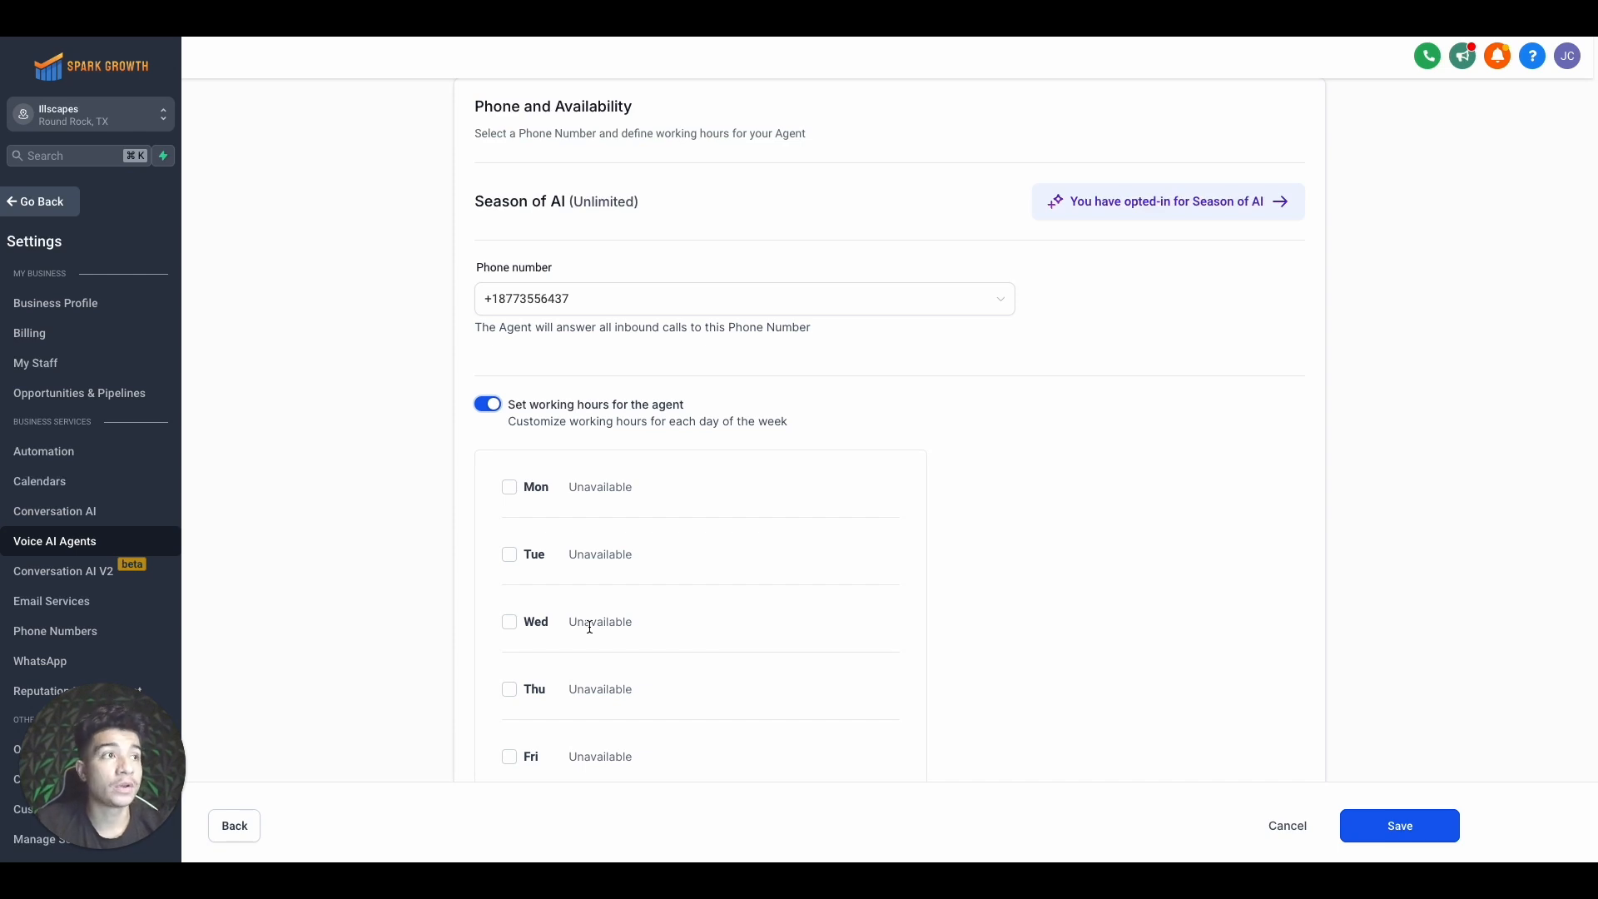
pyautogui.scroll(3, 589, 626)
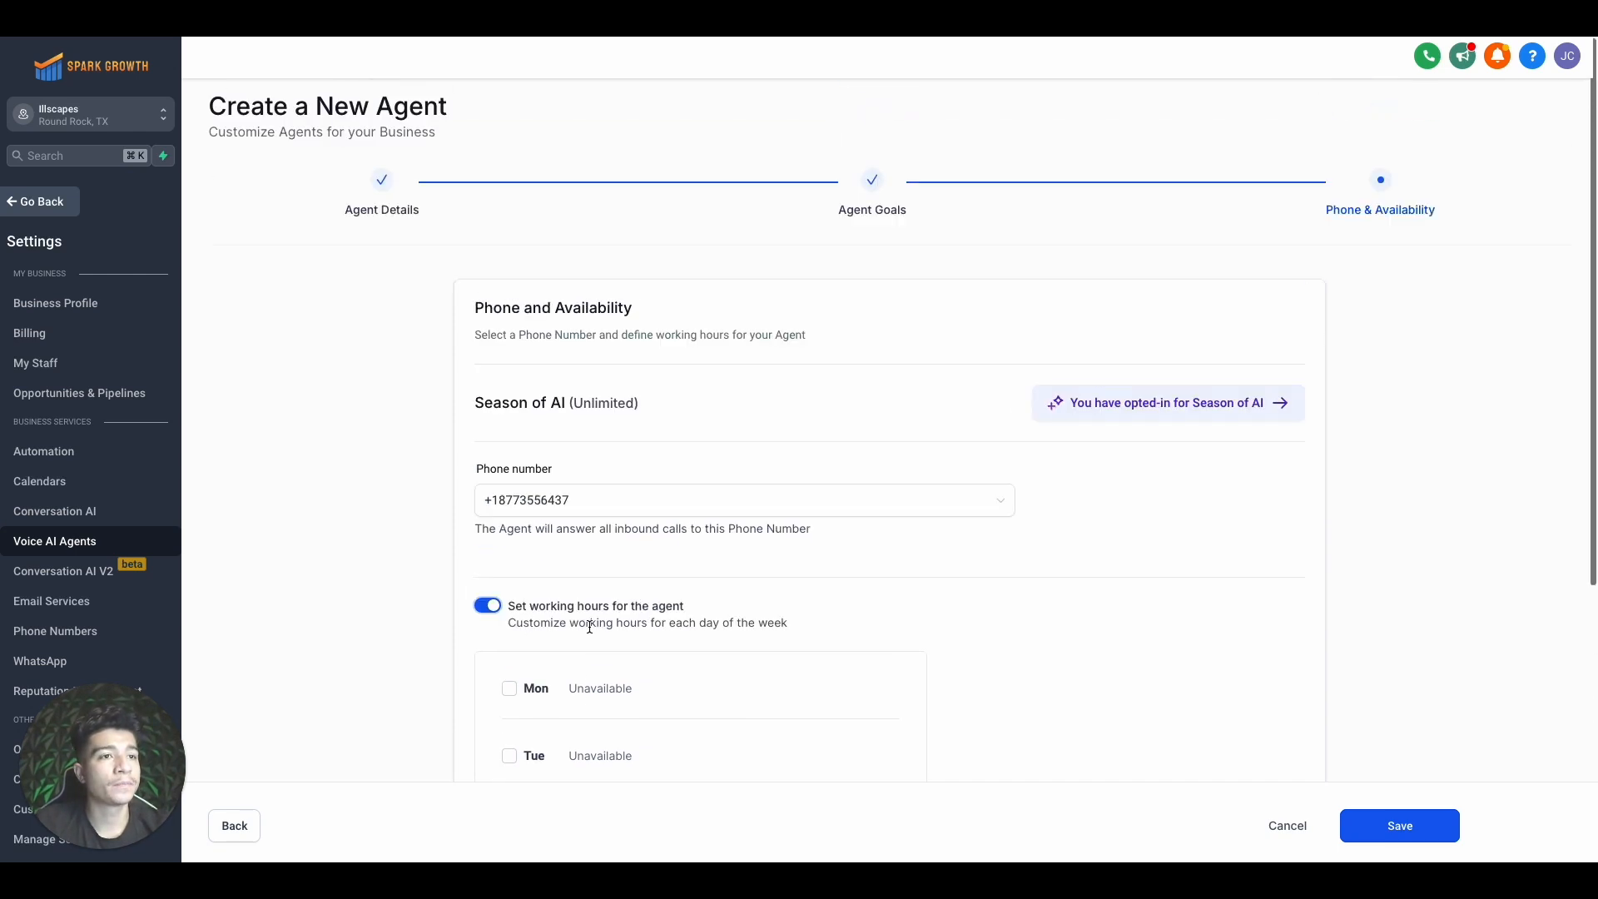
pyautogui.click(487, 606)
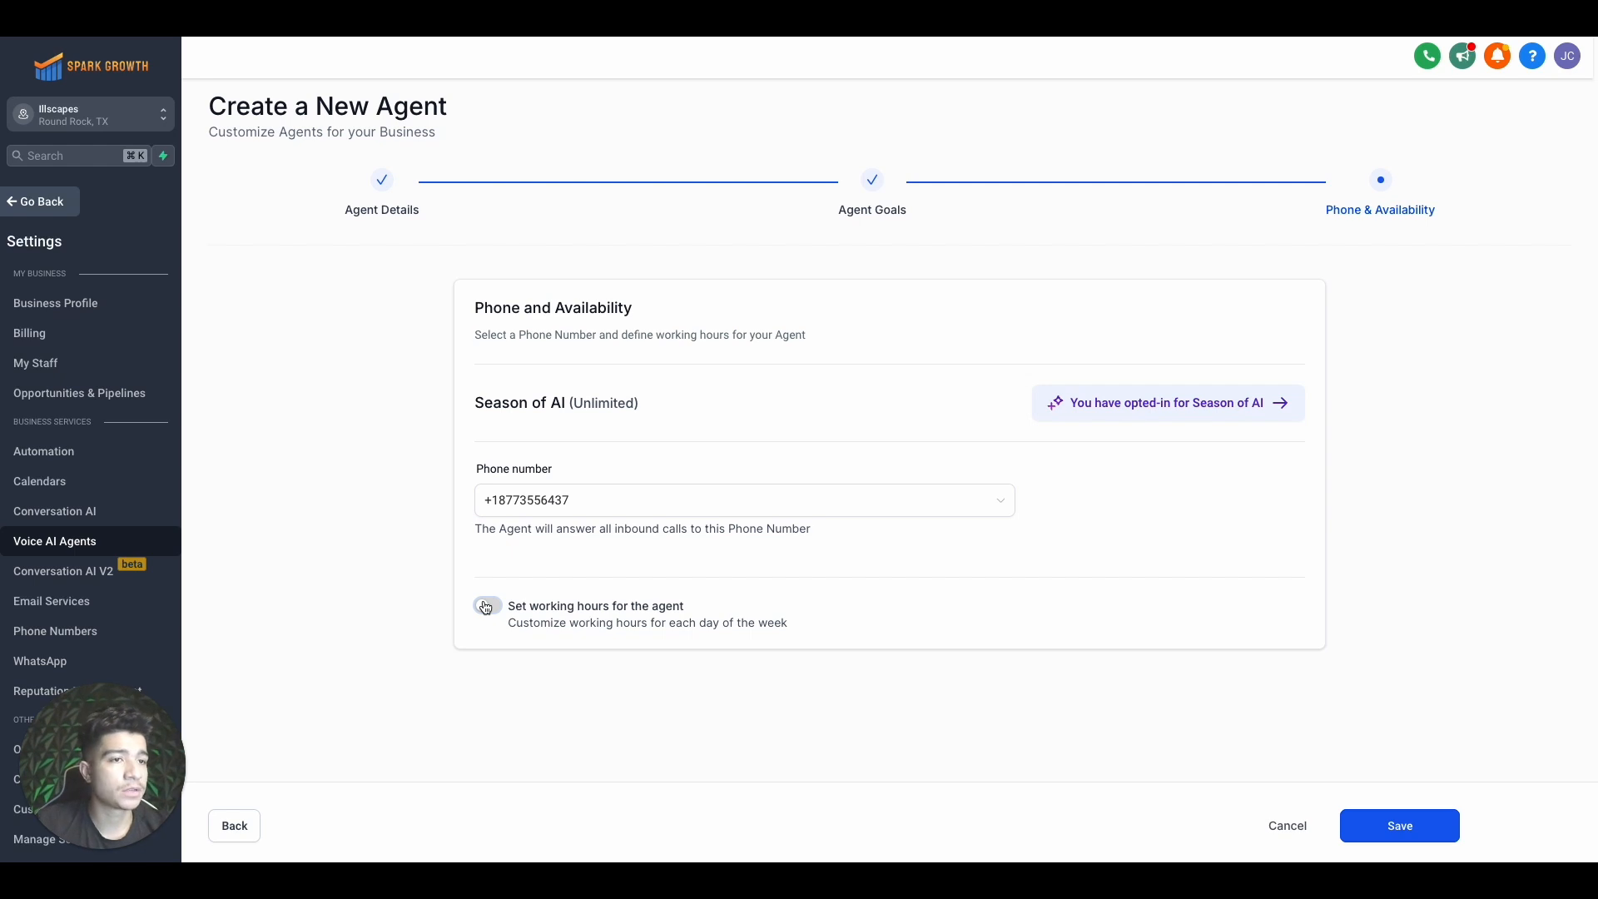
pyautogui.click(1362, 824)
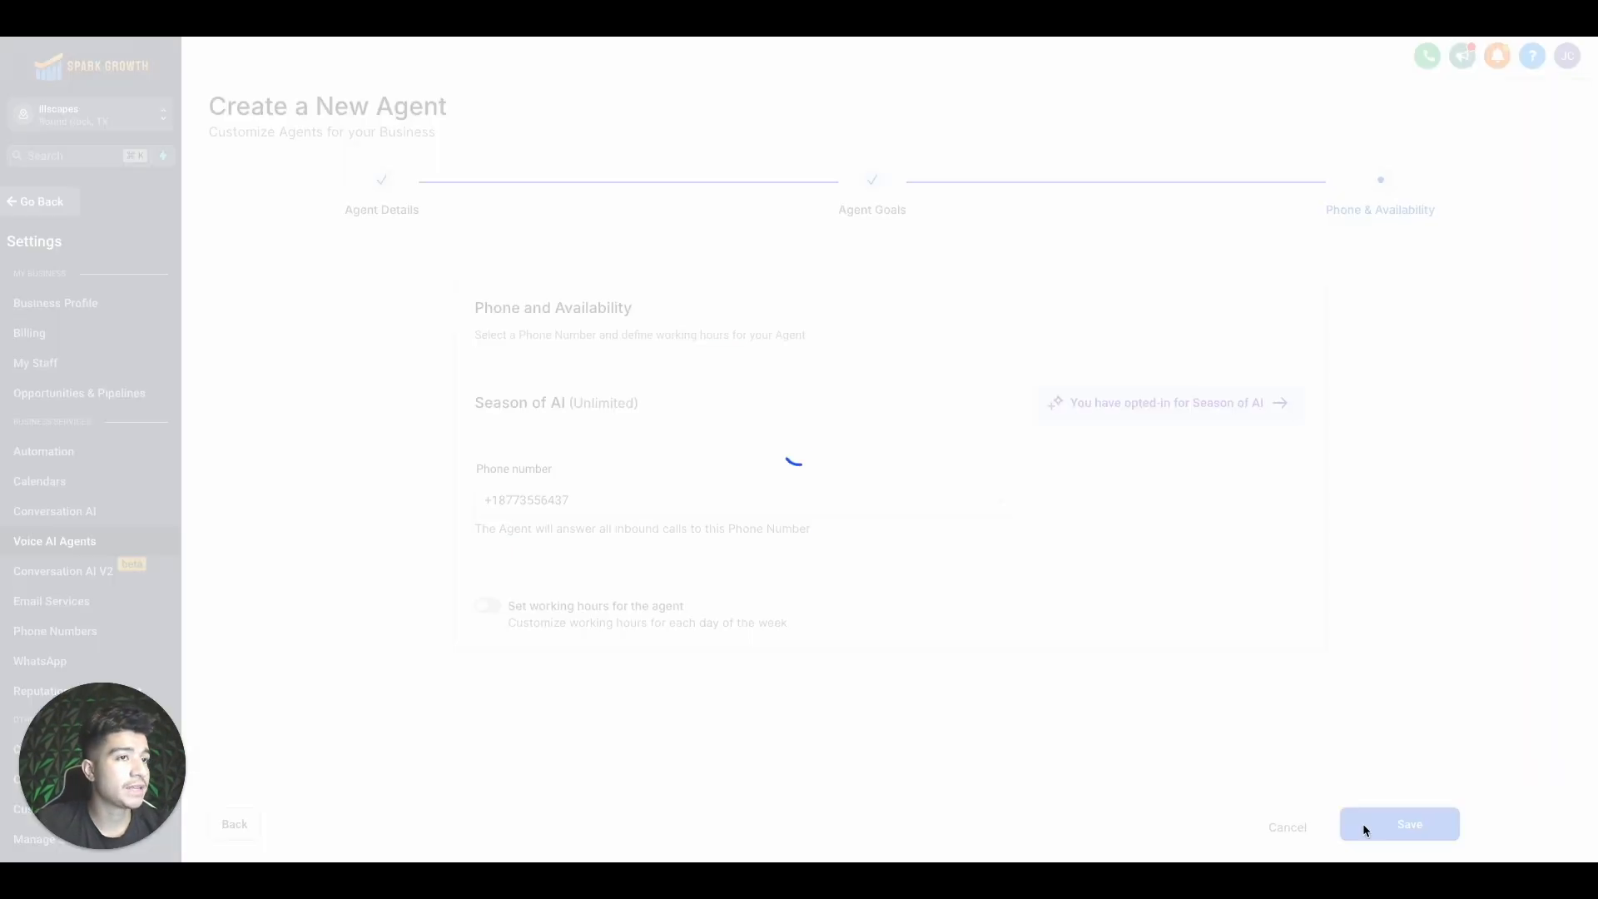